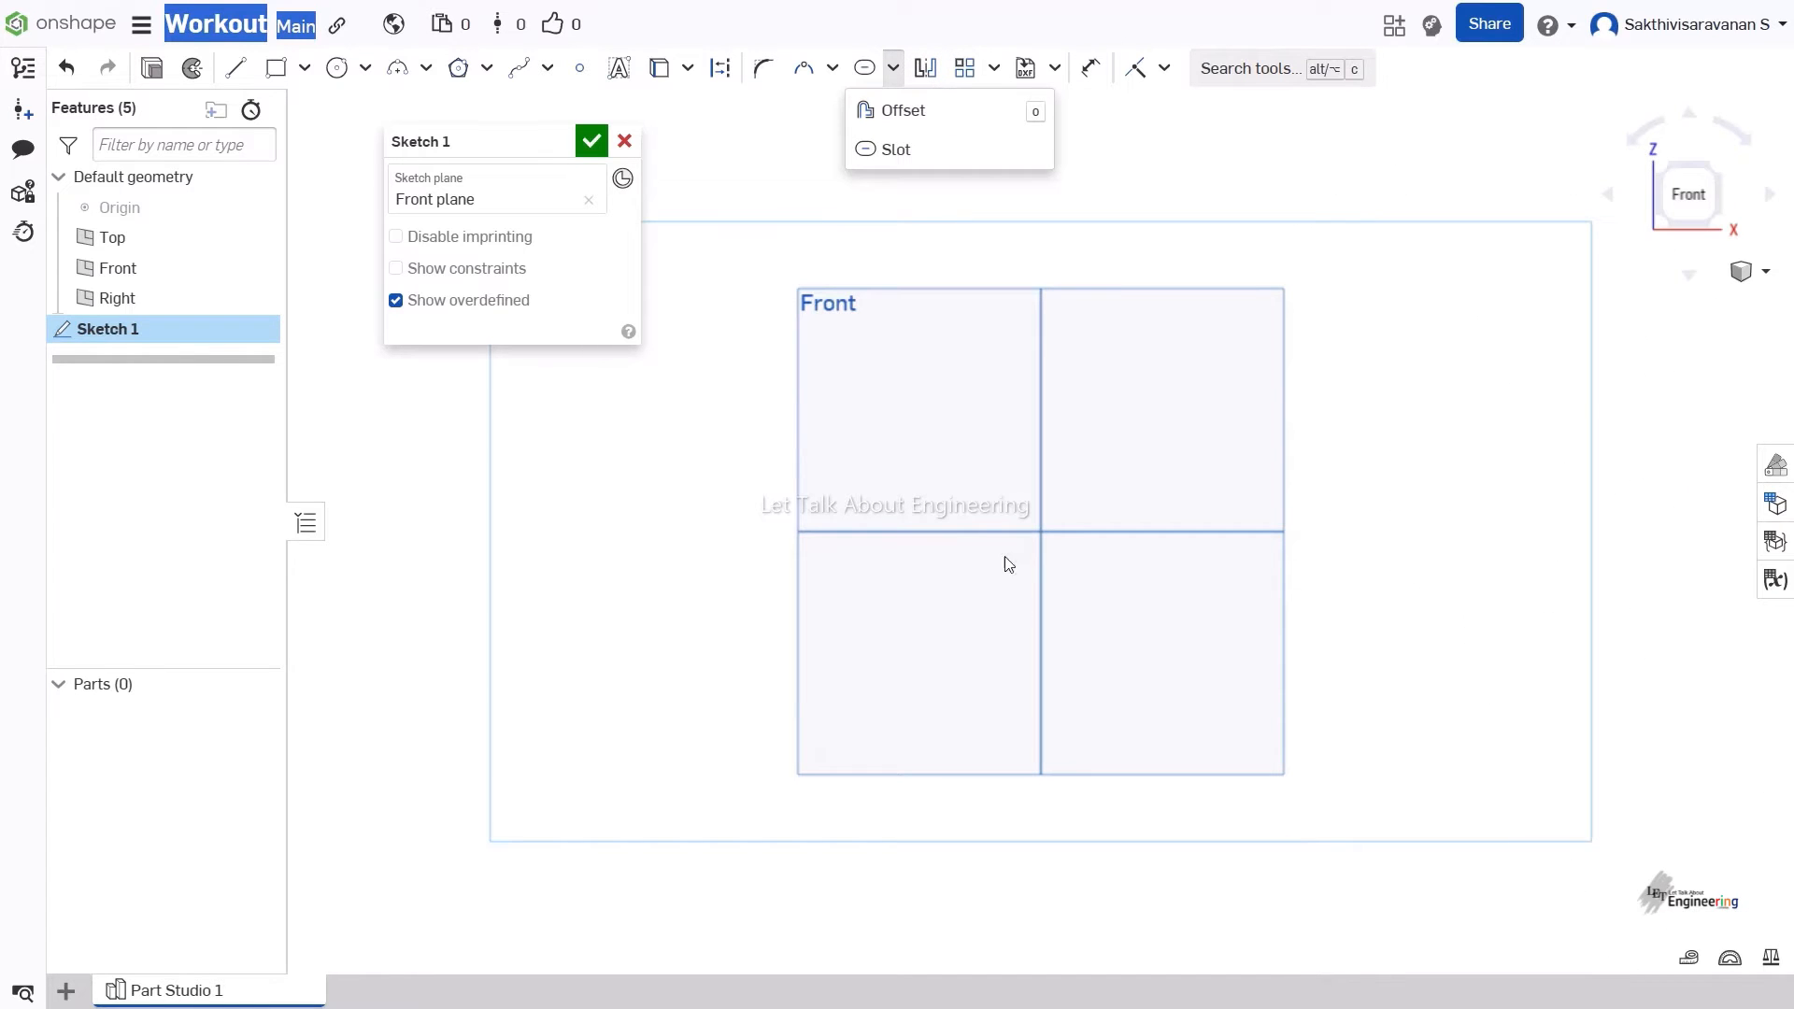
{"action": "left_click", "coordinate": [957, 519]}
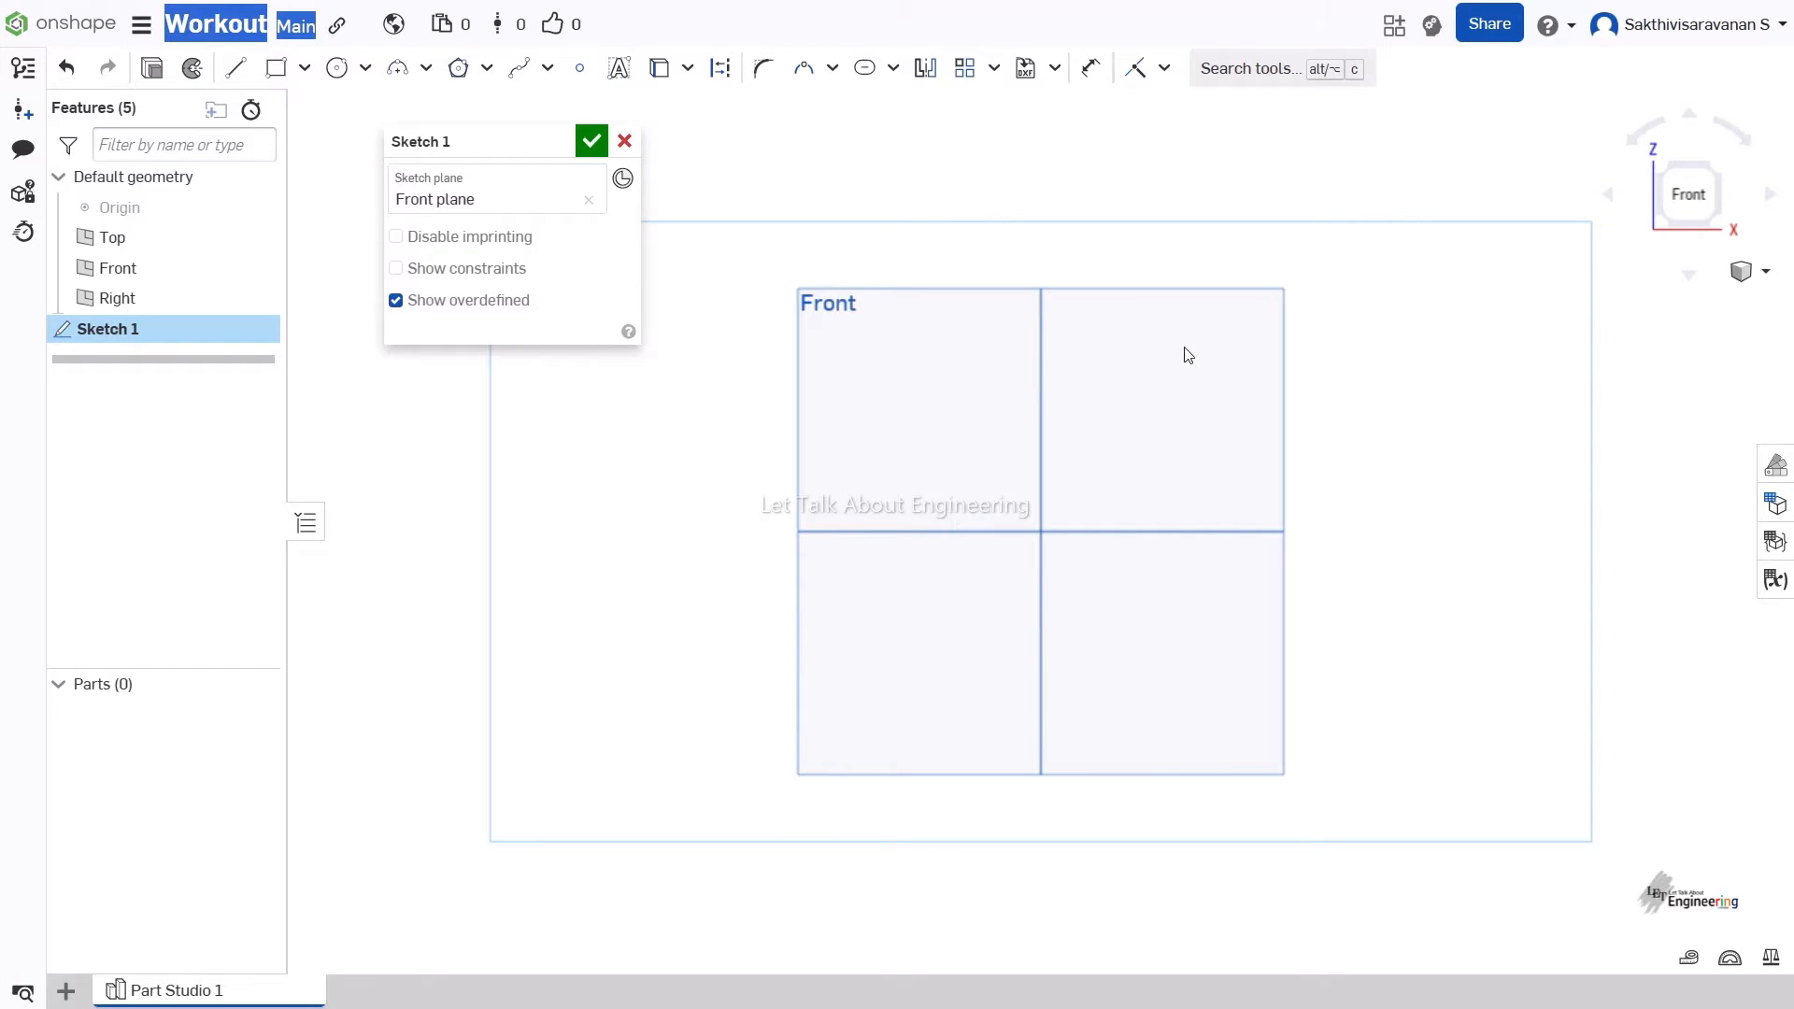
{"action": "left_click", "coordinate": [893, 67]}
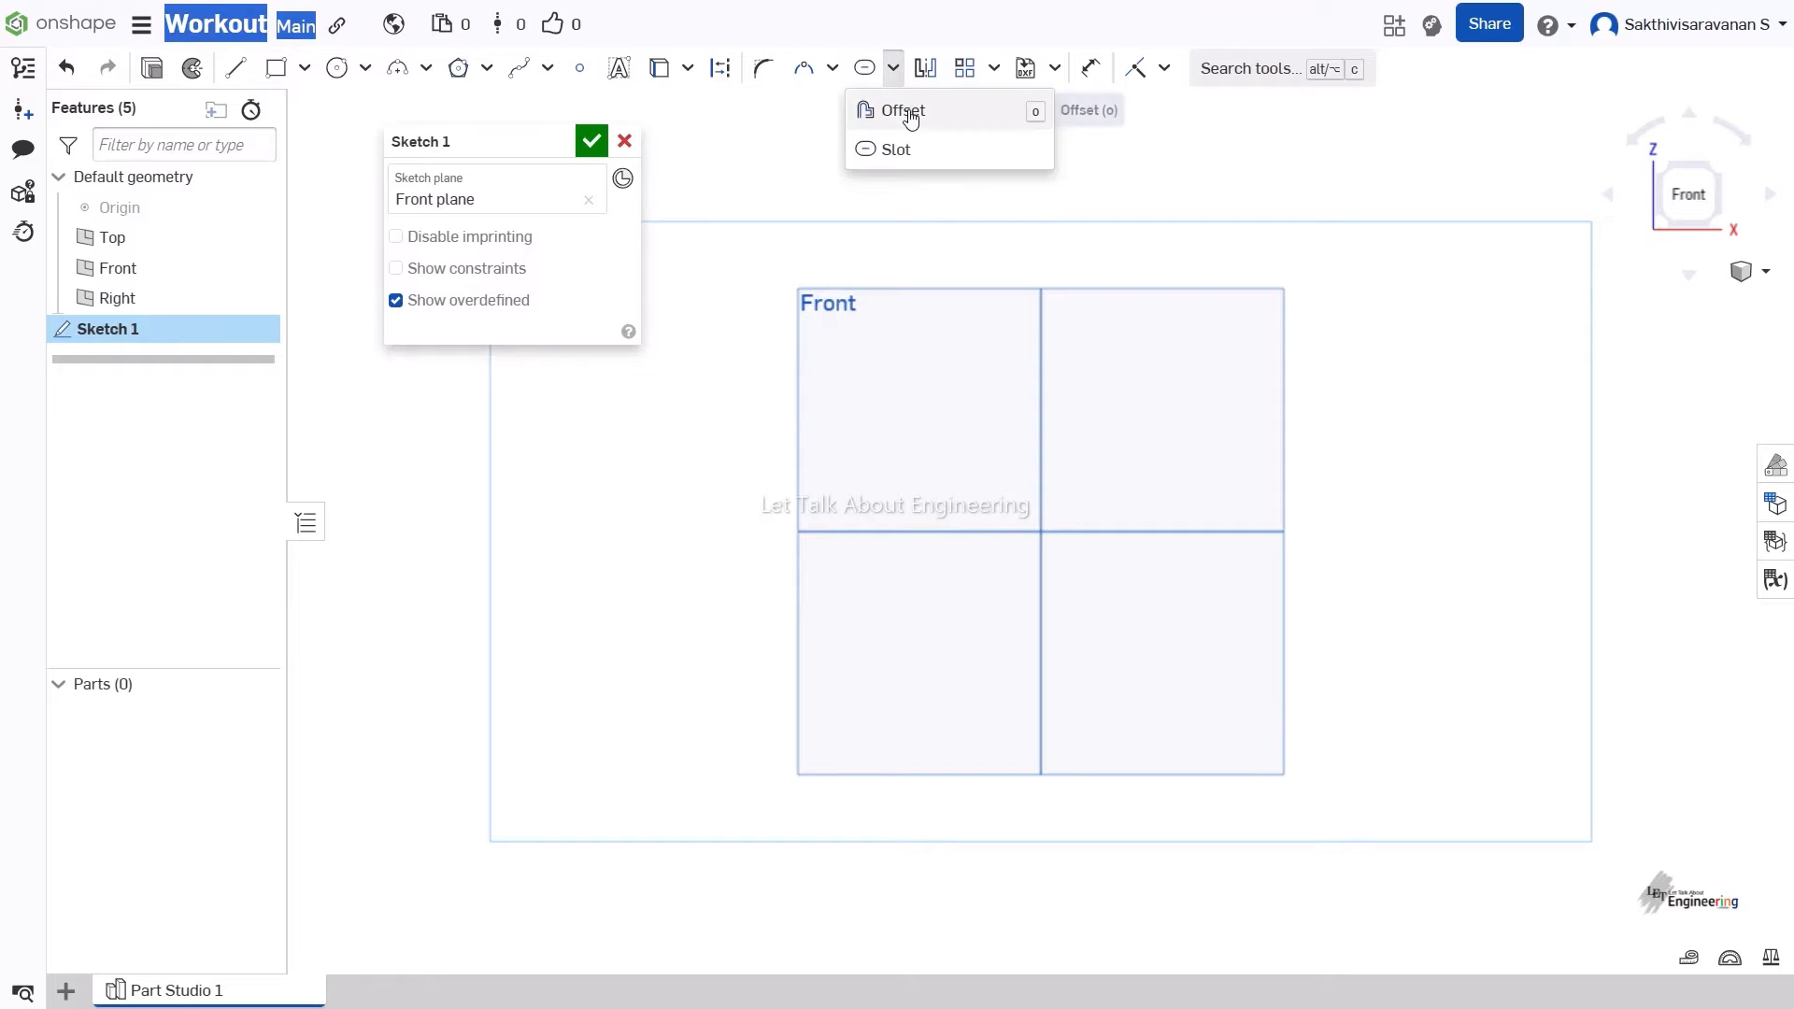
Sketch a corner rectangle about 104 mm wide around the origin on the Front plane.
{"action": "left_click", "coordinate": [305, 67]}
{"action": "left_click", "coordinate": [336, 110]}
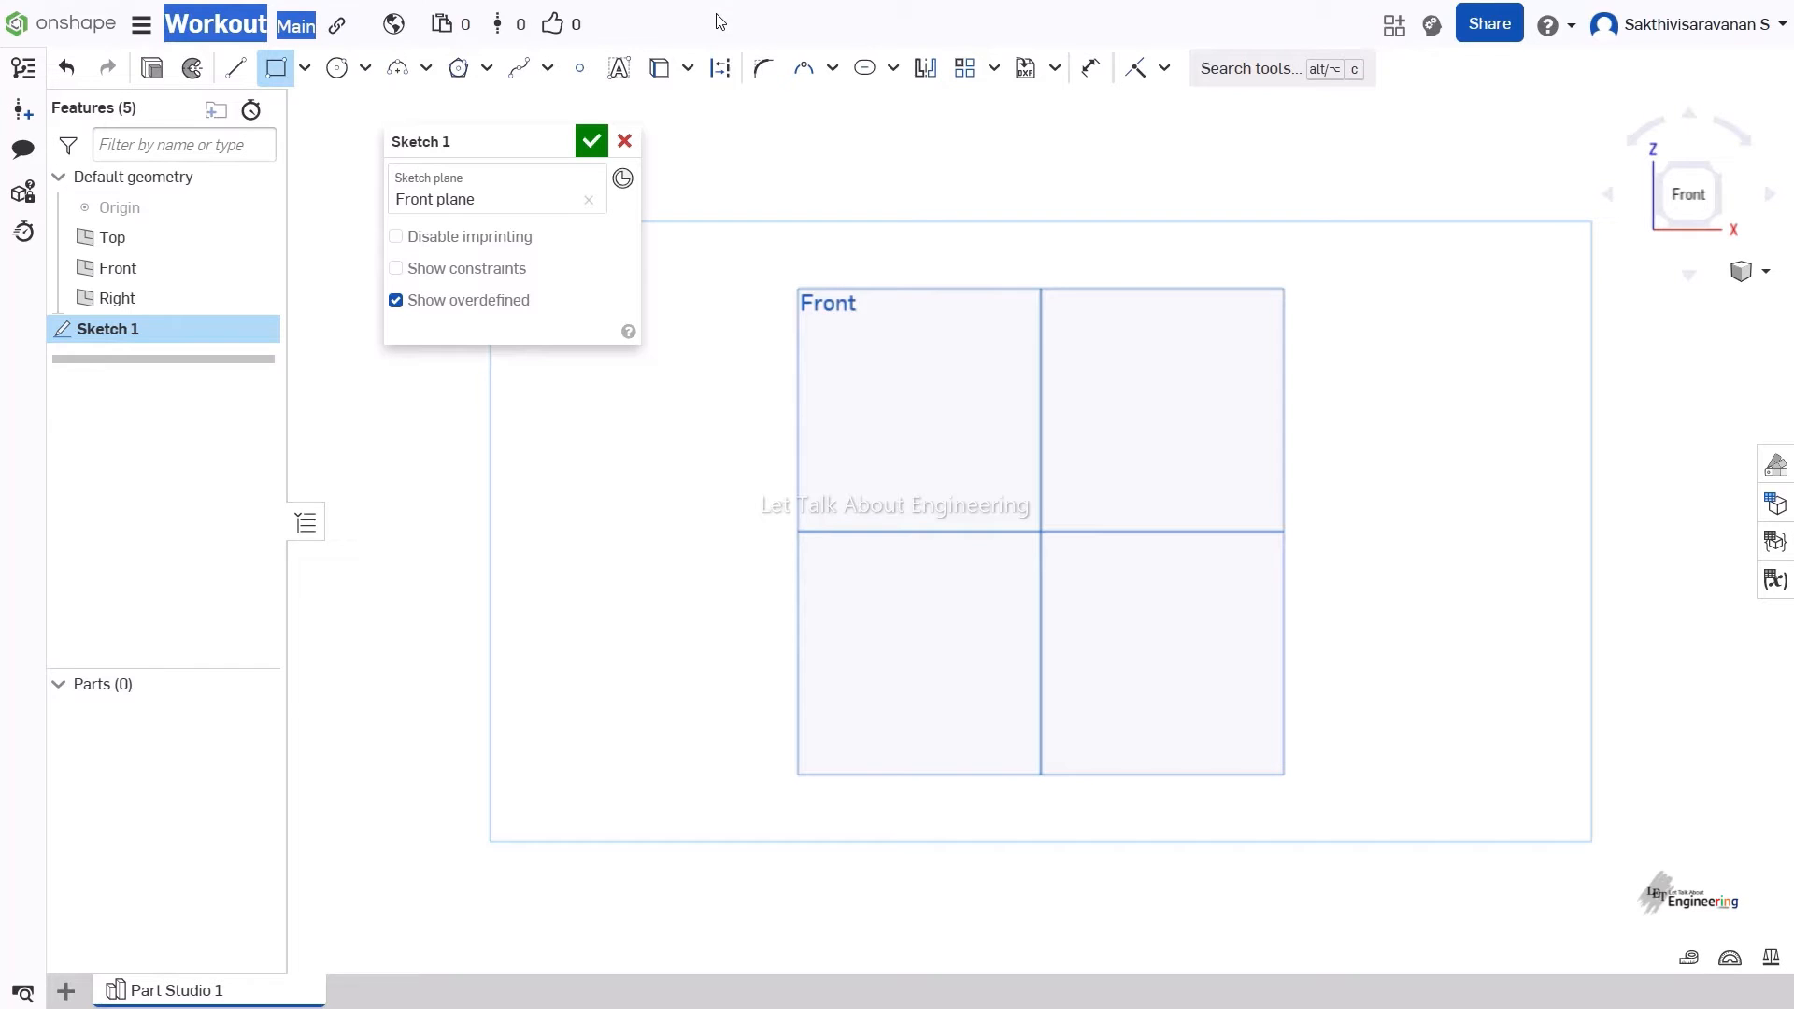
{"action": "left_click", "coordinate": [889, 444]}
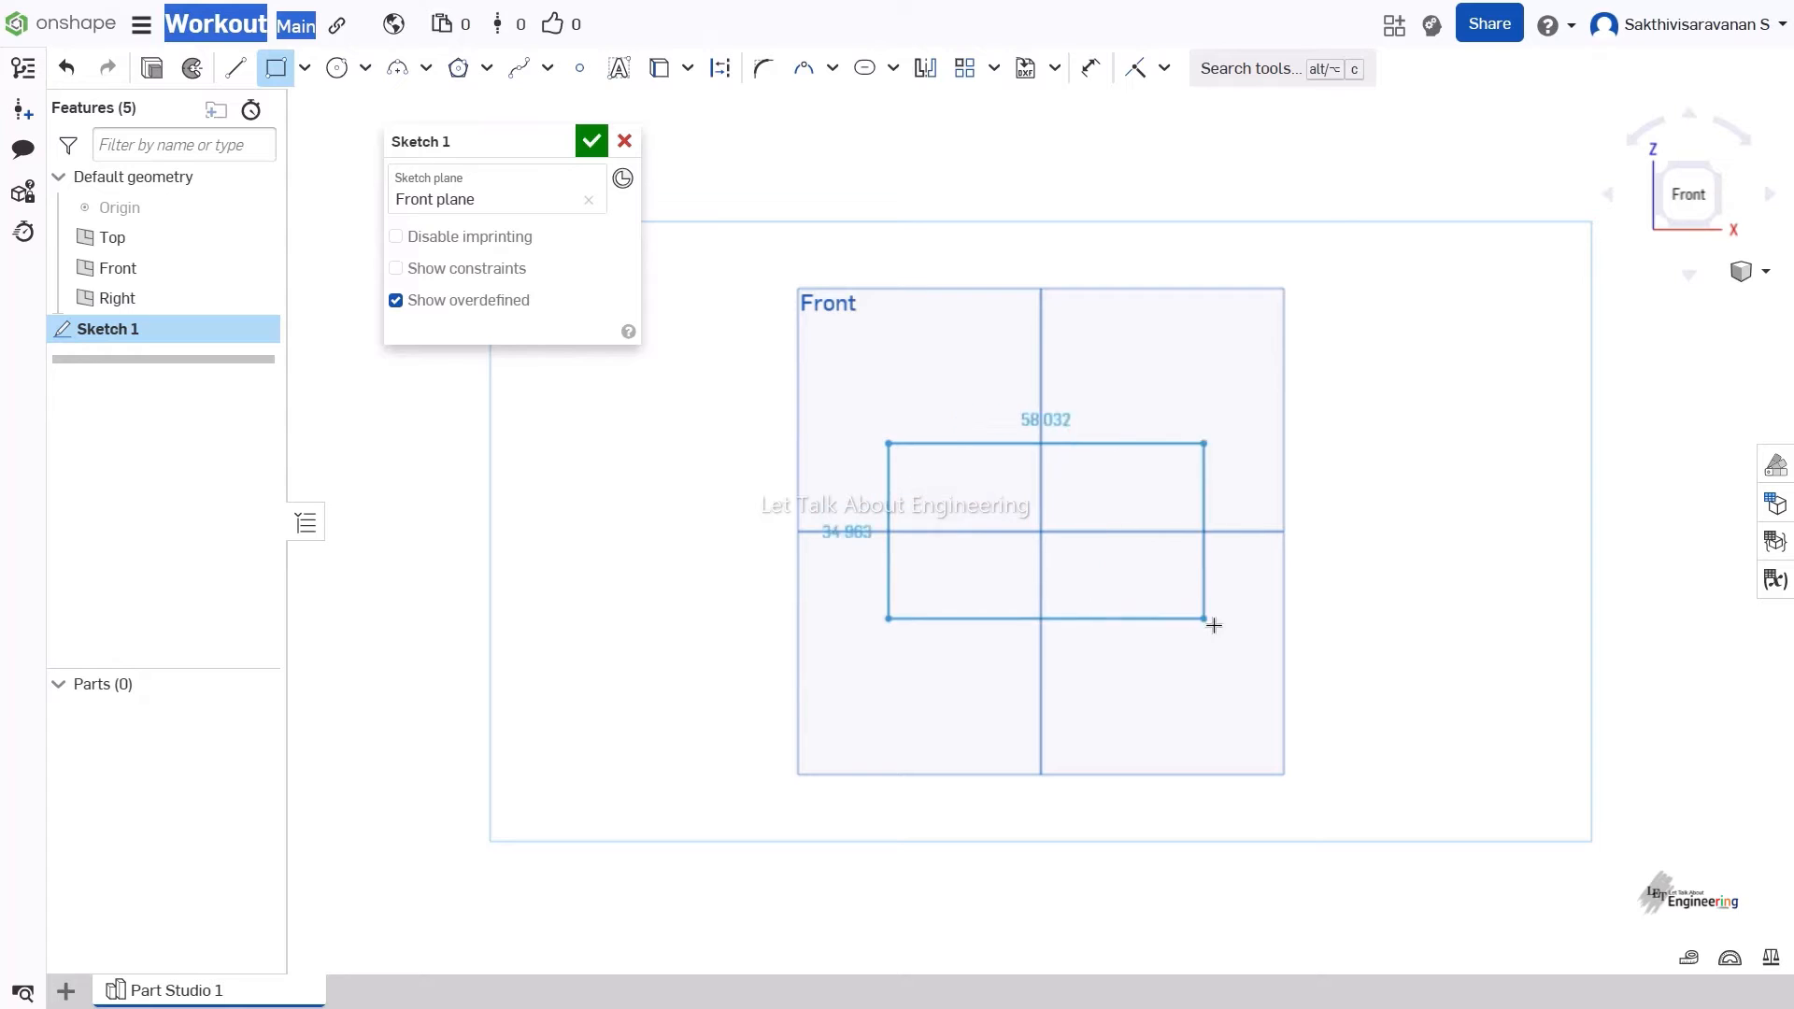
{"action": "left_click", "coordinate": [1227, 636]}
{"action": "right_click", "coordinate": [1334, 324]}
{"action": "left_click", "coordinate": [1363, 346]}
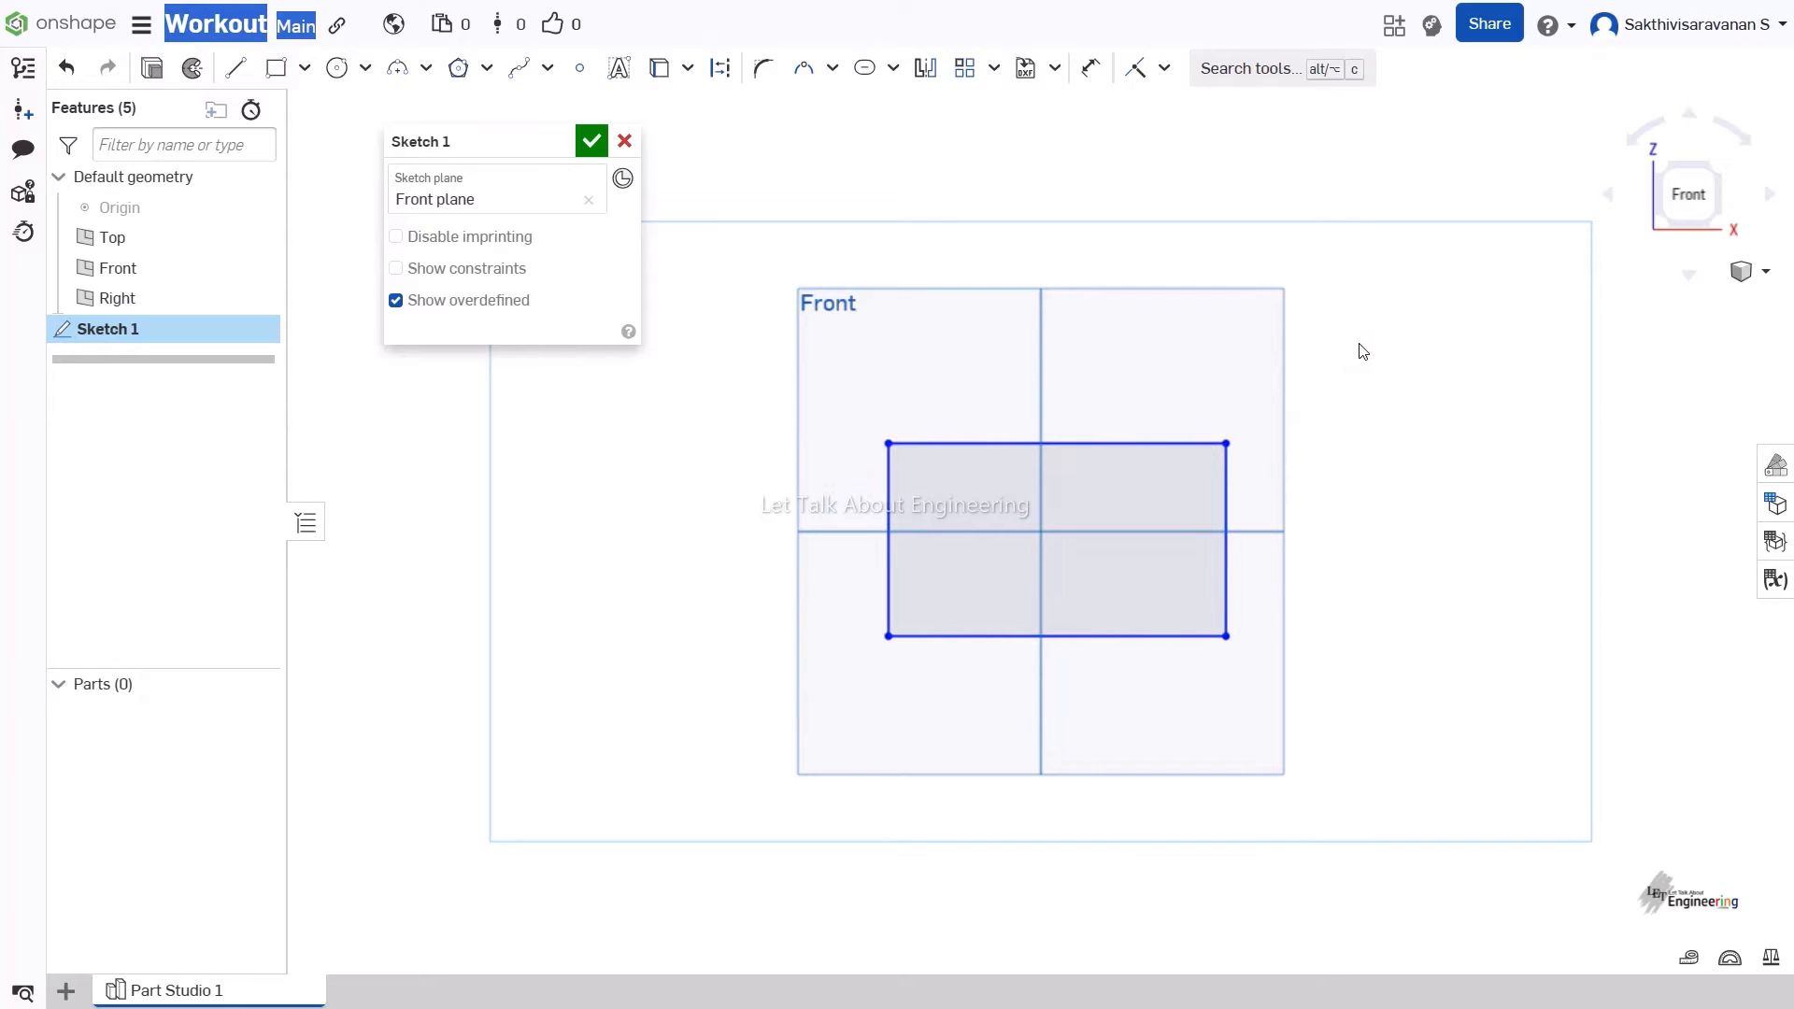
Start an inward offset of the rectangle and include all four of its sides.
{"action": "left_click", "coordinate": [896, 69]}
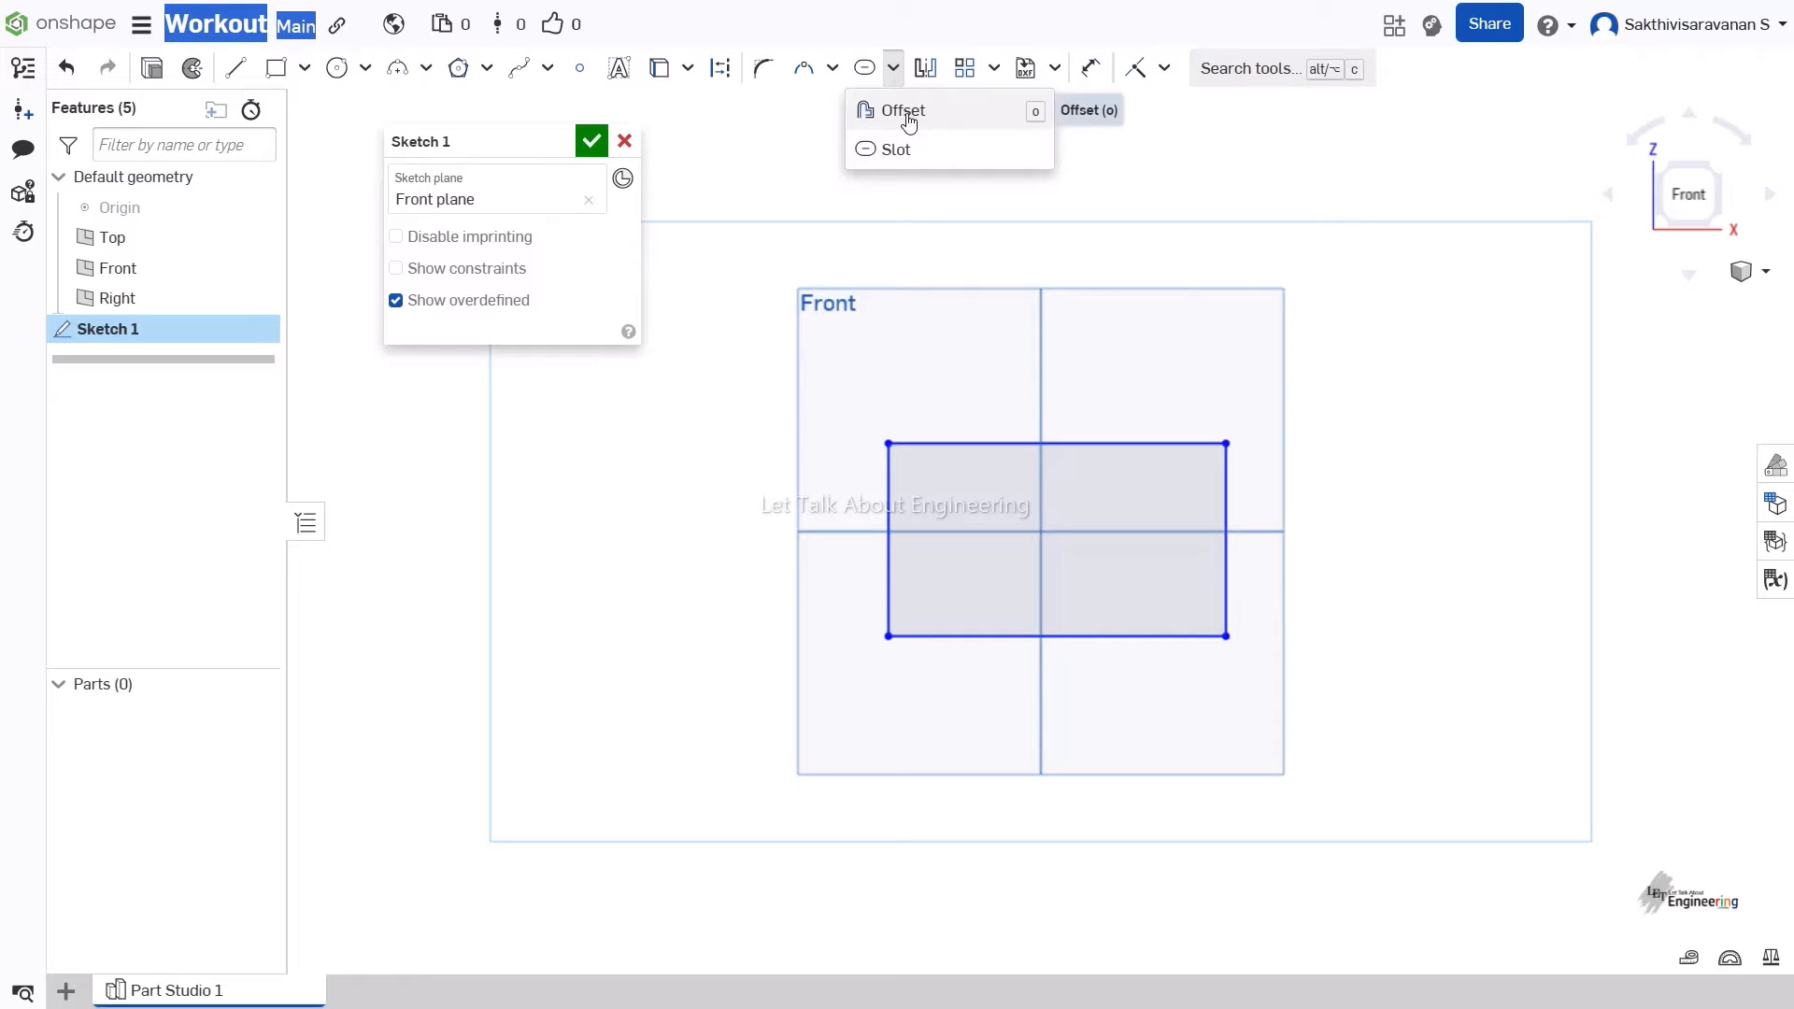
{"action": "left_click", "coordinate": [910, 120]}
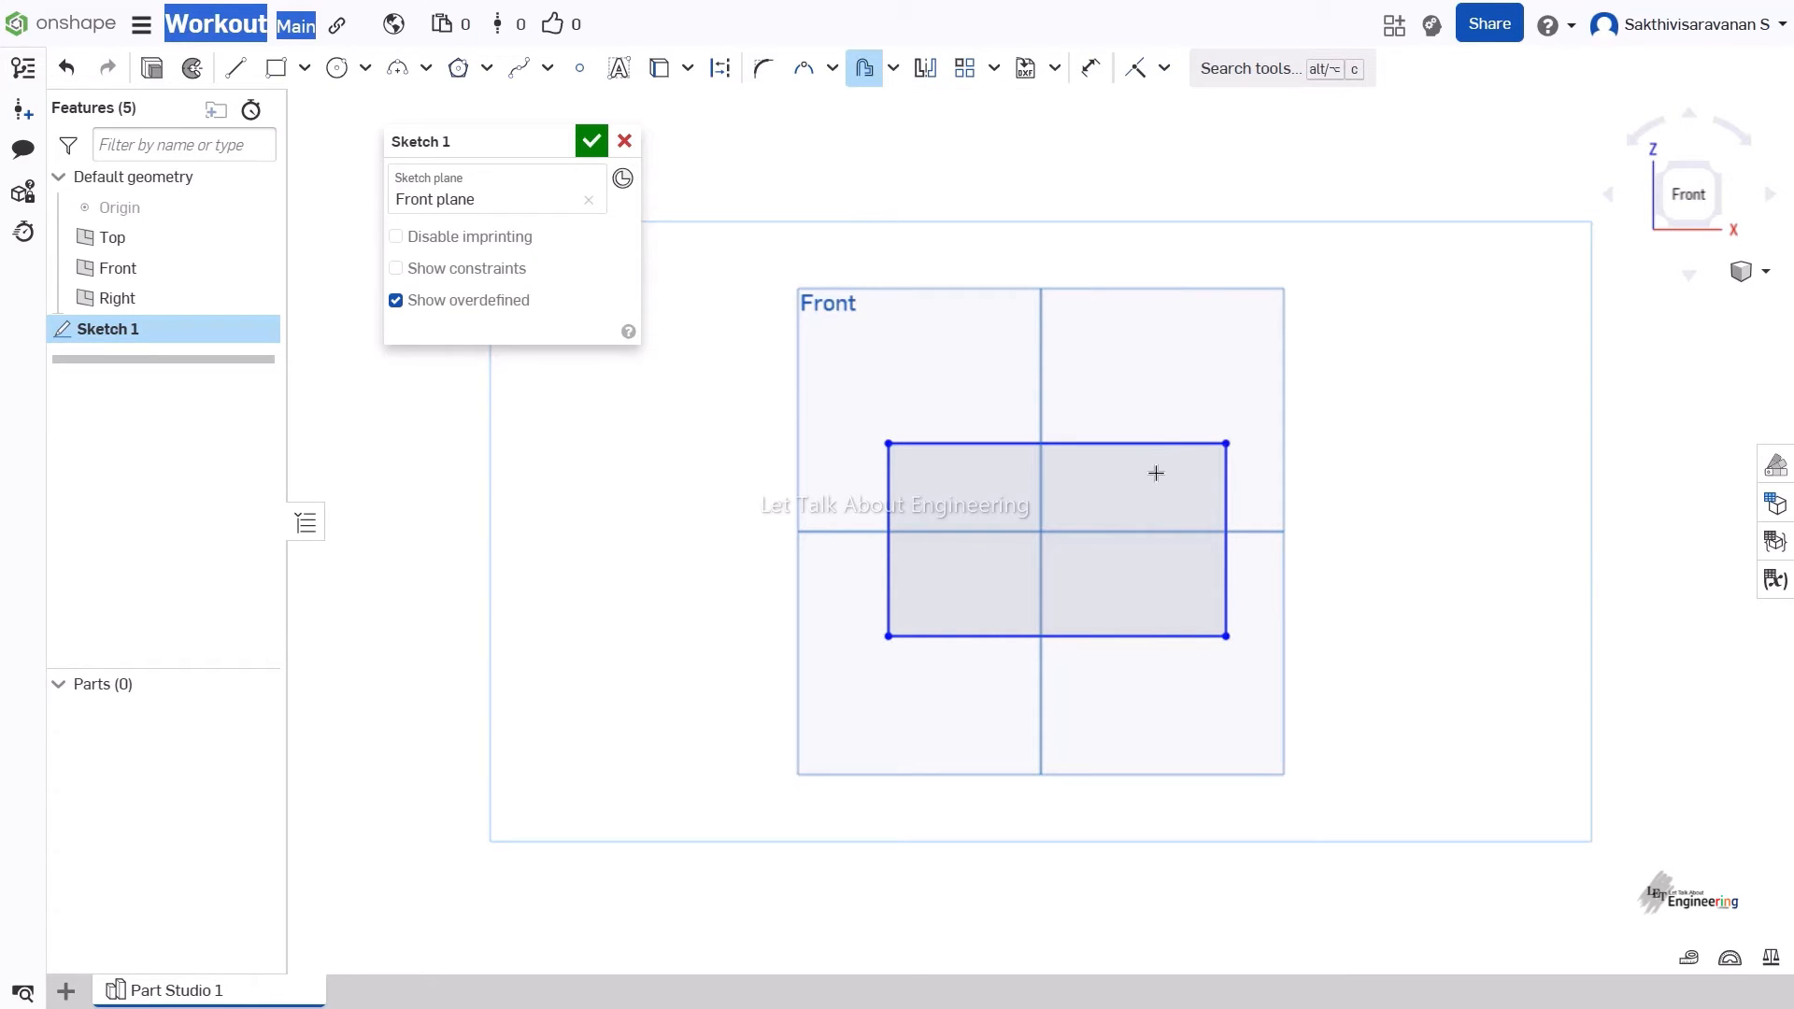
{"action": "left_click", "coordinate": [1165, 445]}
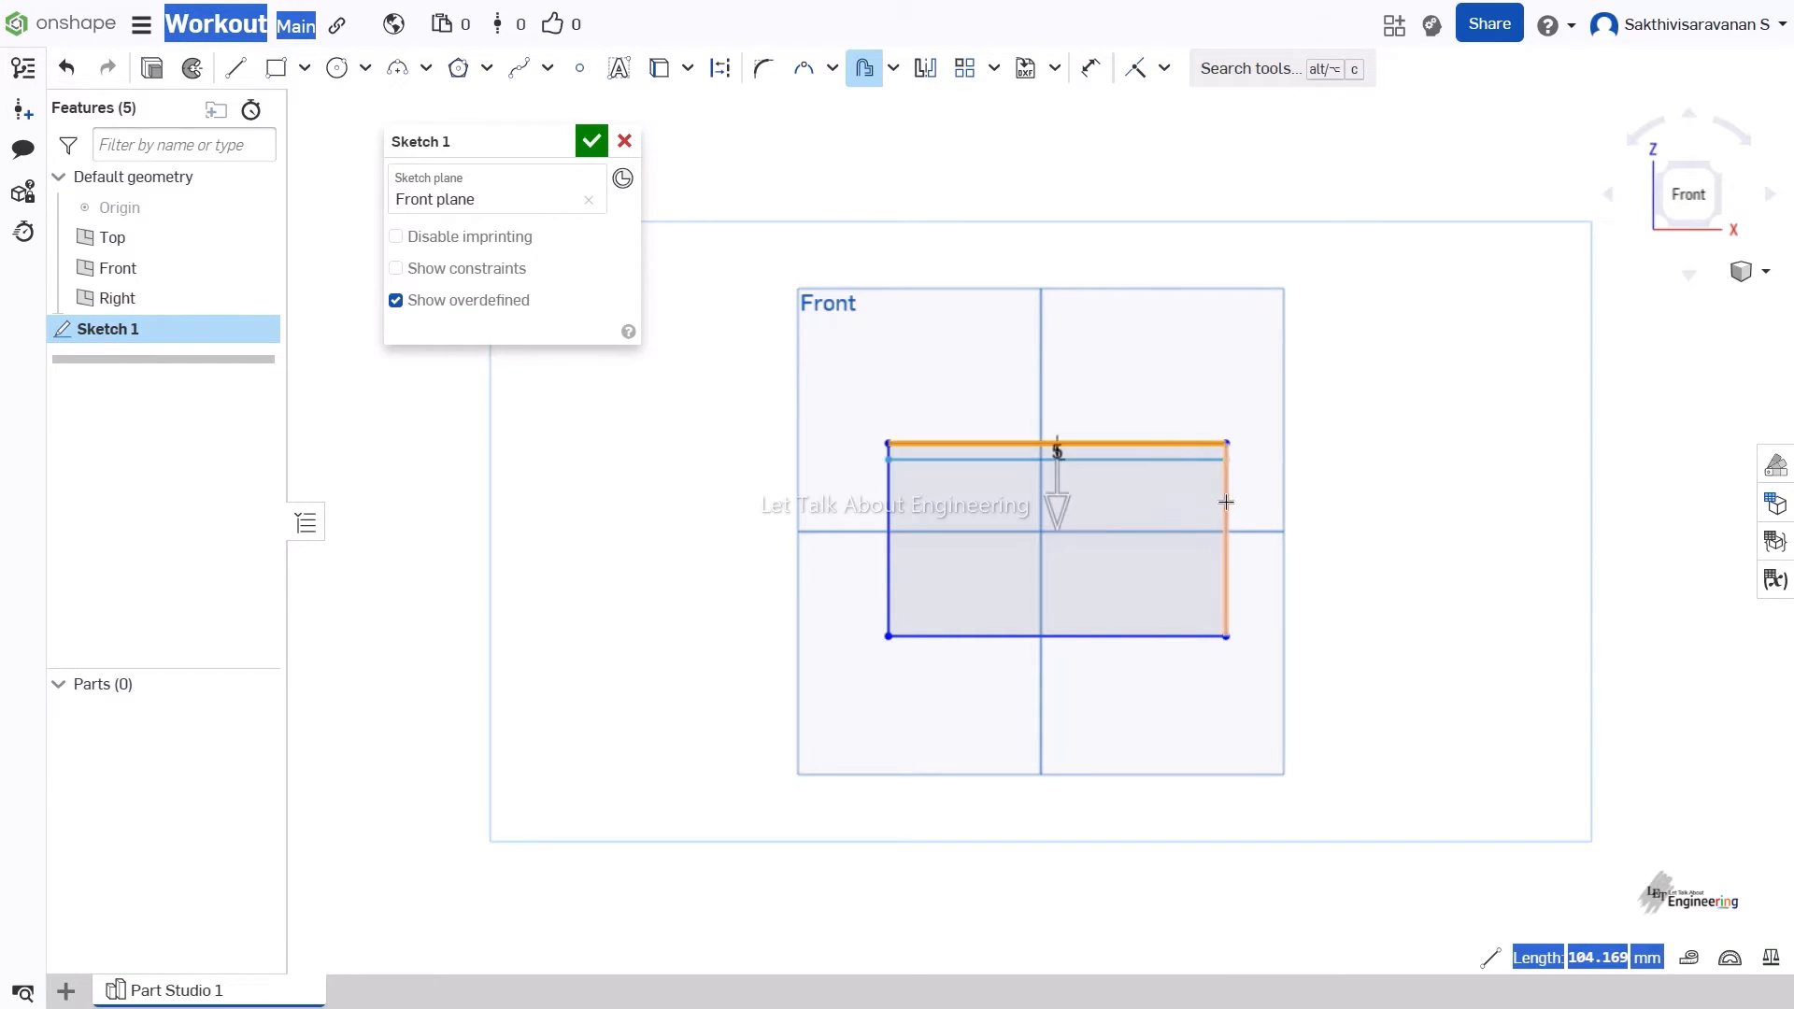
{"action": "left_click", "coordinate": [1226, 501]}
{"action": "left_click", "coordinate": [1176, 639]}
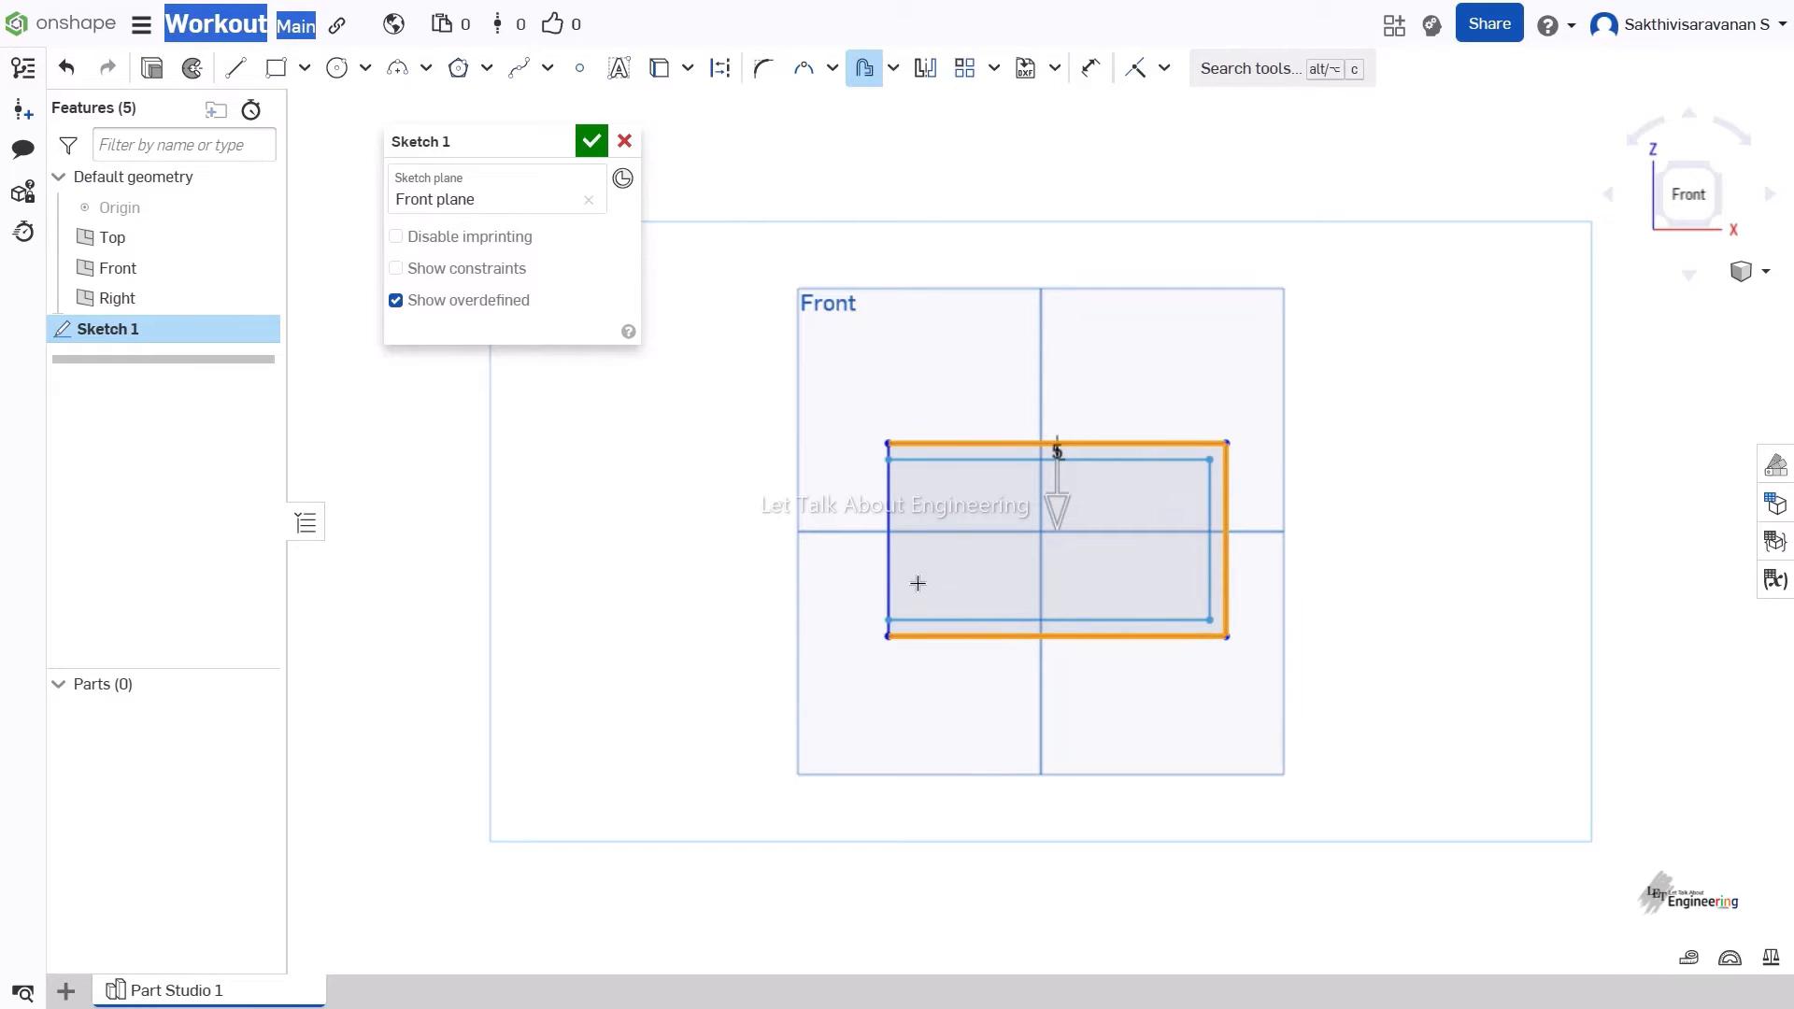
{"action": "left_click", "coordinate": [888, 561]}
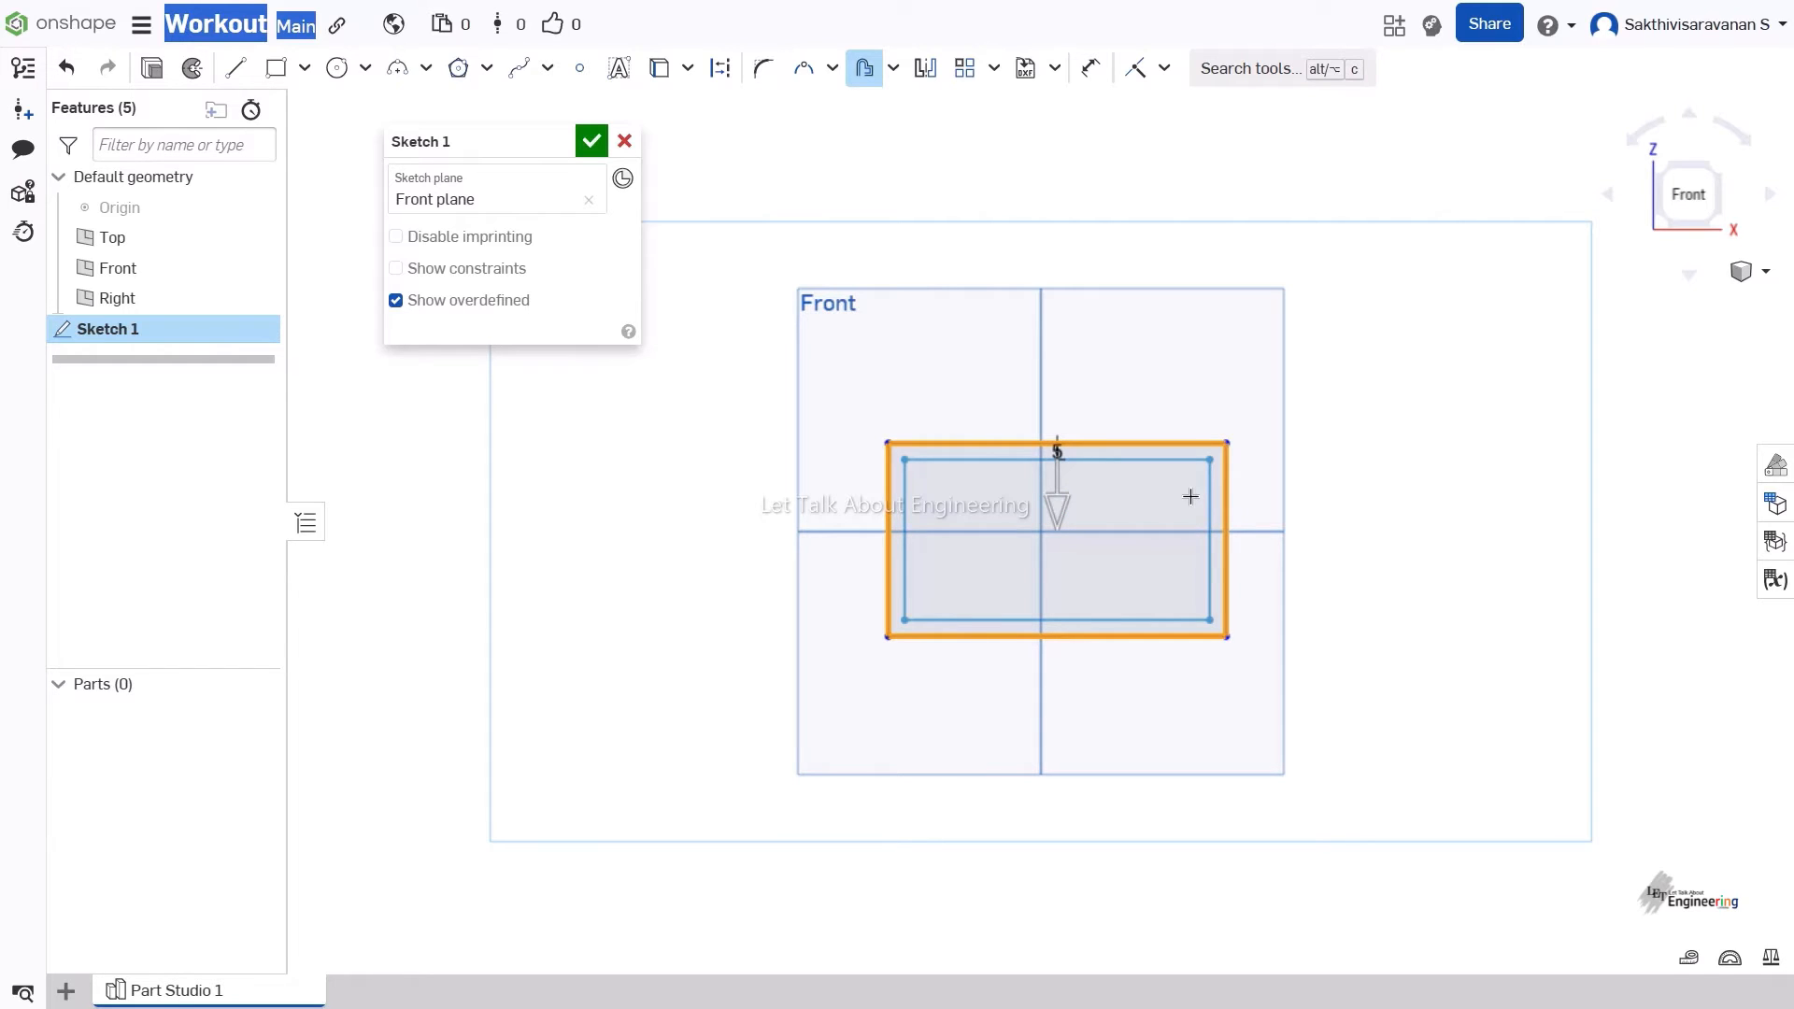
Increase the rectangle's inward offset distance to 6.4 mm.
{"action": "scroll", "coordinate": [1196, 314], "scroll_direction": "down", "scroll_amount": 3}
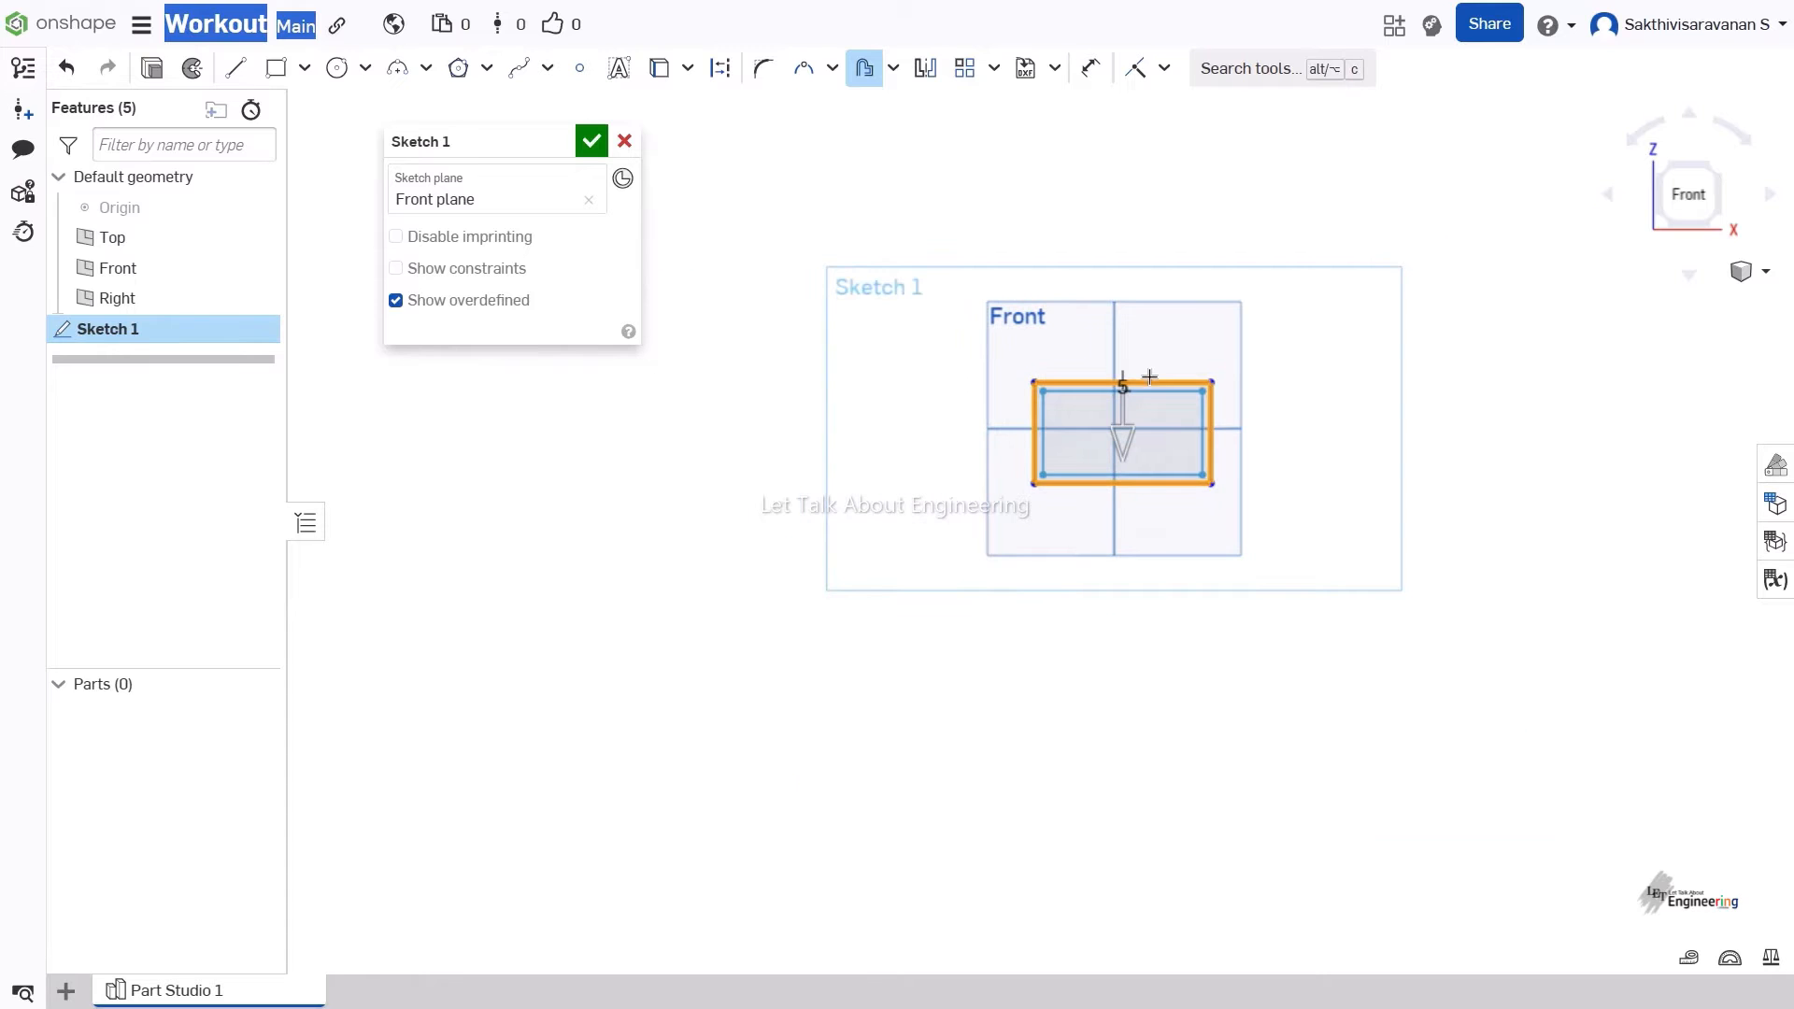
{"action": "scroll", "coordinate": [1150, 392], "scroll_direction": "up", "scroll_amount": 8}
{"action": "scroll", "coordinate": [1173, 458], "scroll_direction": "down", "scroll_amount": 5}
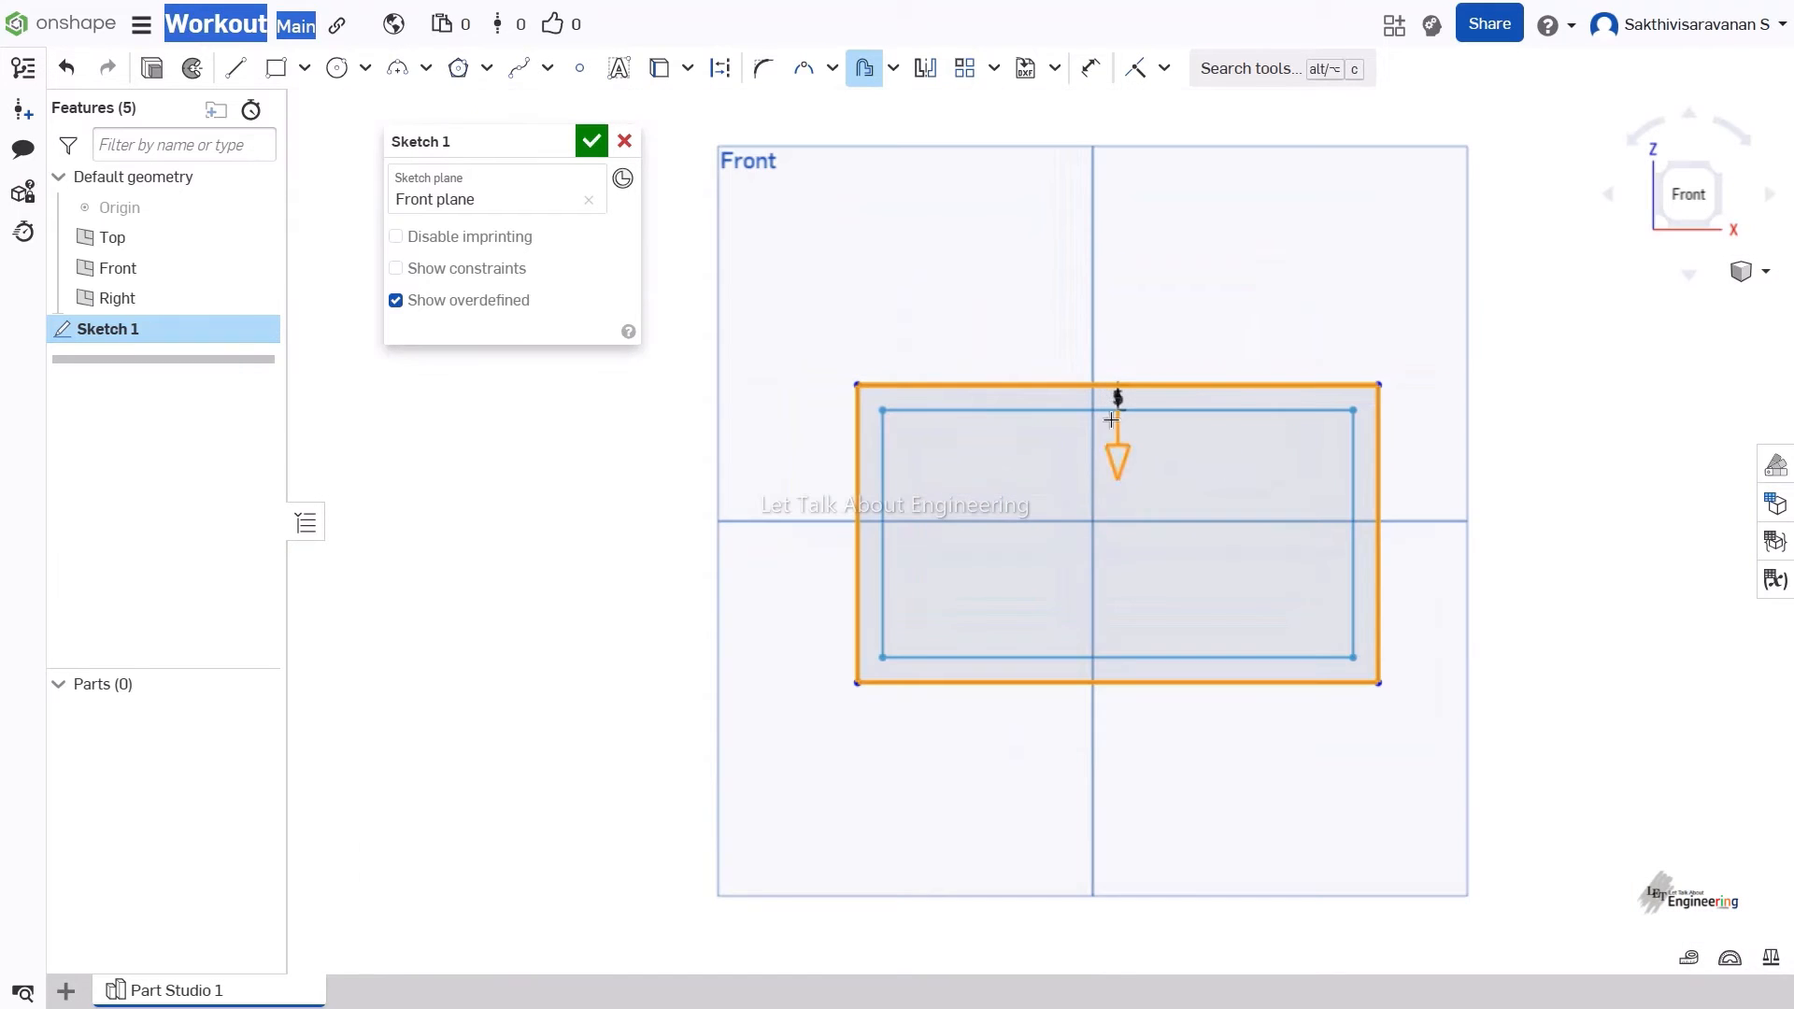
{"action": "scroll", "coordinate": [1177, 458], "scroll_direction": "up", "scroll_amount": 2}
{"action": "scroll", "coordinate": [1215, 460], "scroll_direction": "down", "scroll_amount": 2}
{"action": "scroll", "coordinate": [1404, 531], "scroll_direction": "up", "scroll_amount": 1}
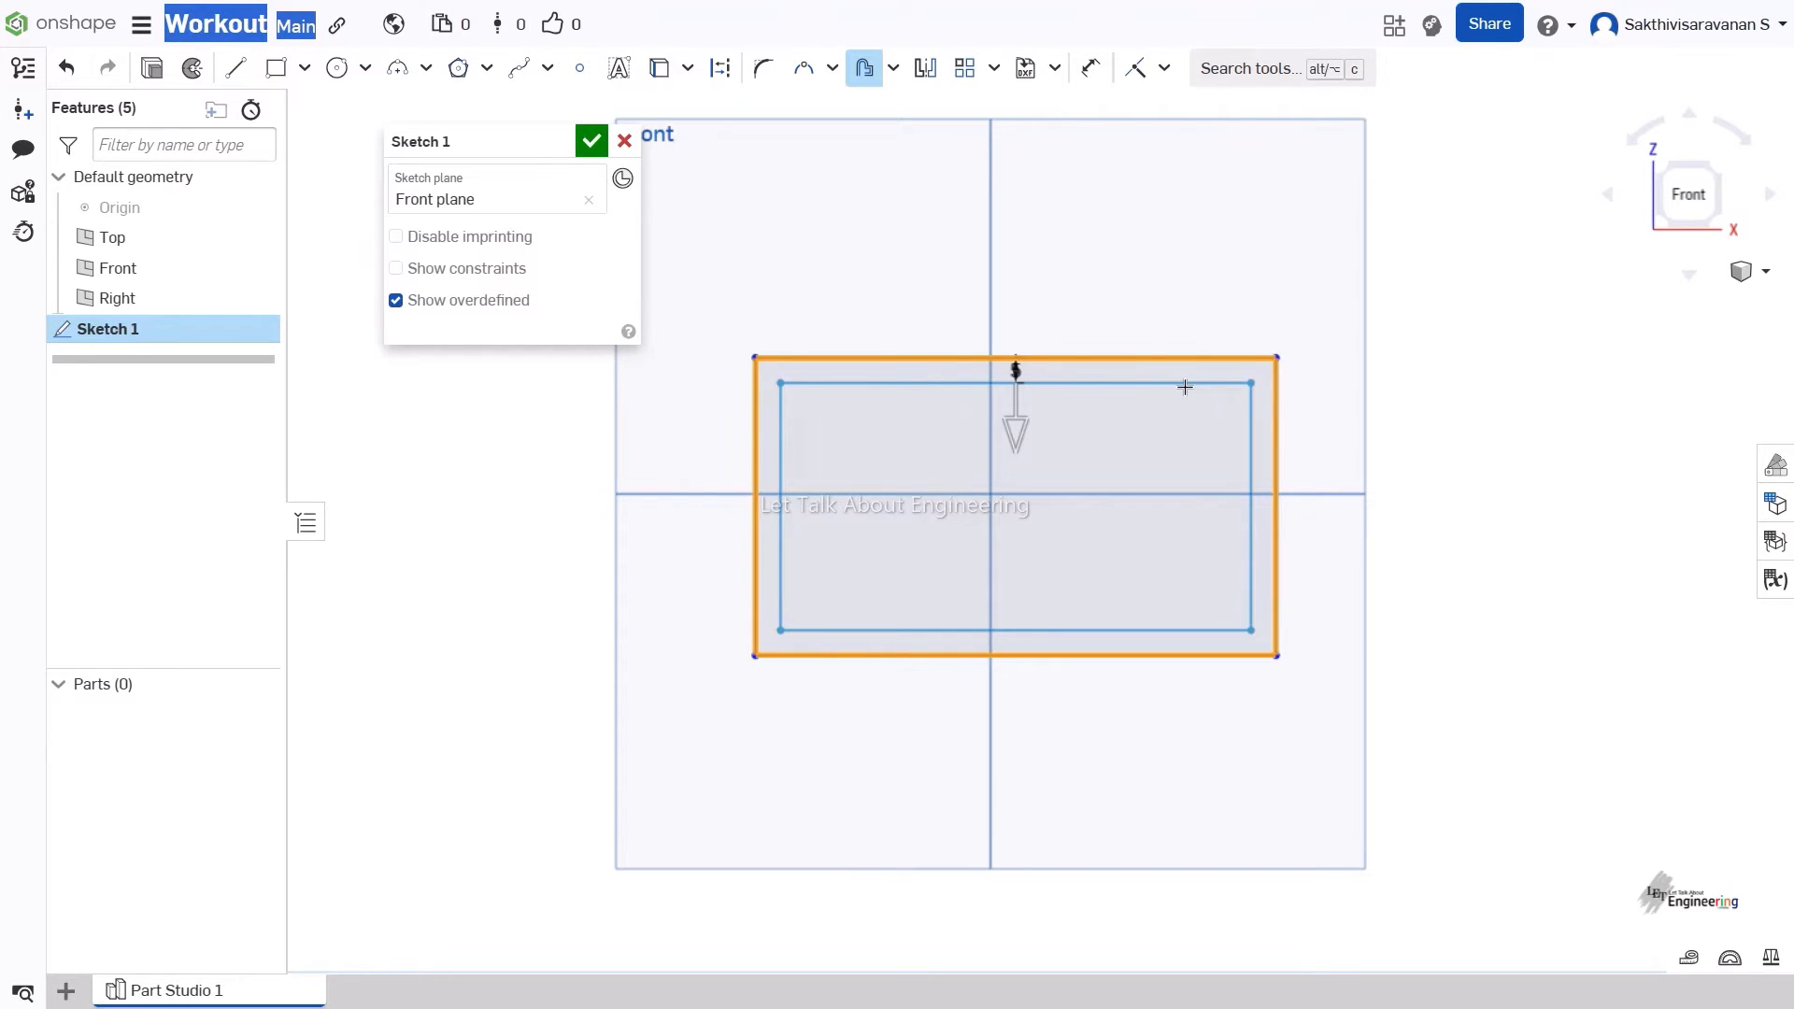
{"action": "scroll", "coordinate": [1019, 404], "scroll_direction": "down", "scroll_amount": 2}
{"action": "scroll", "coordinate": [1020, 402], "scroll_direction": "up", "scroll_amount": 5}
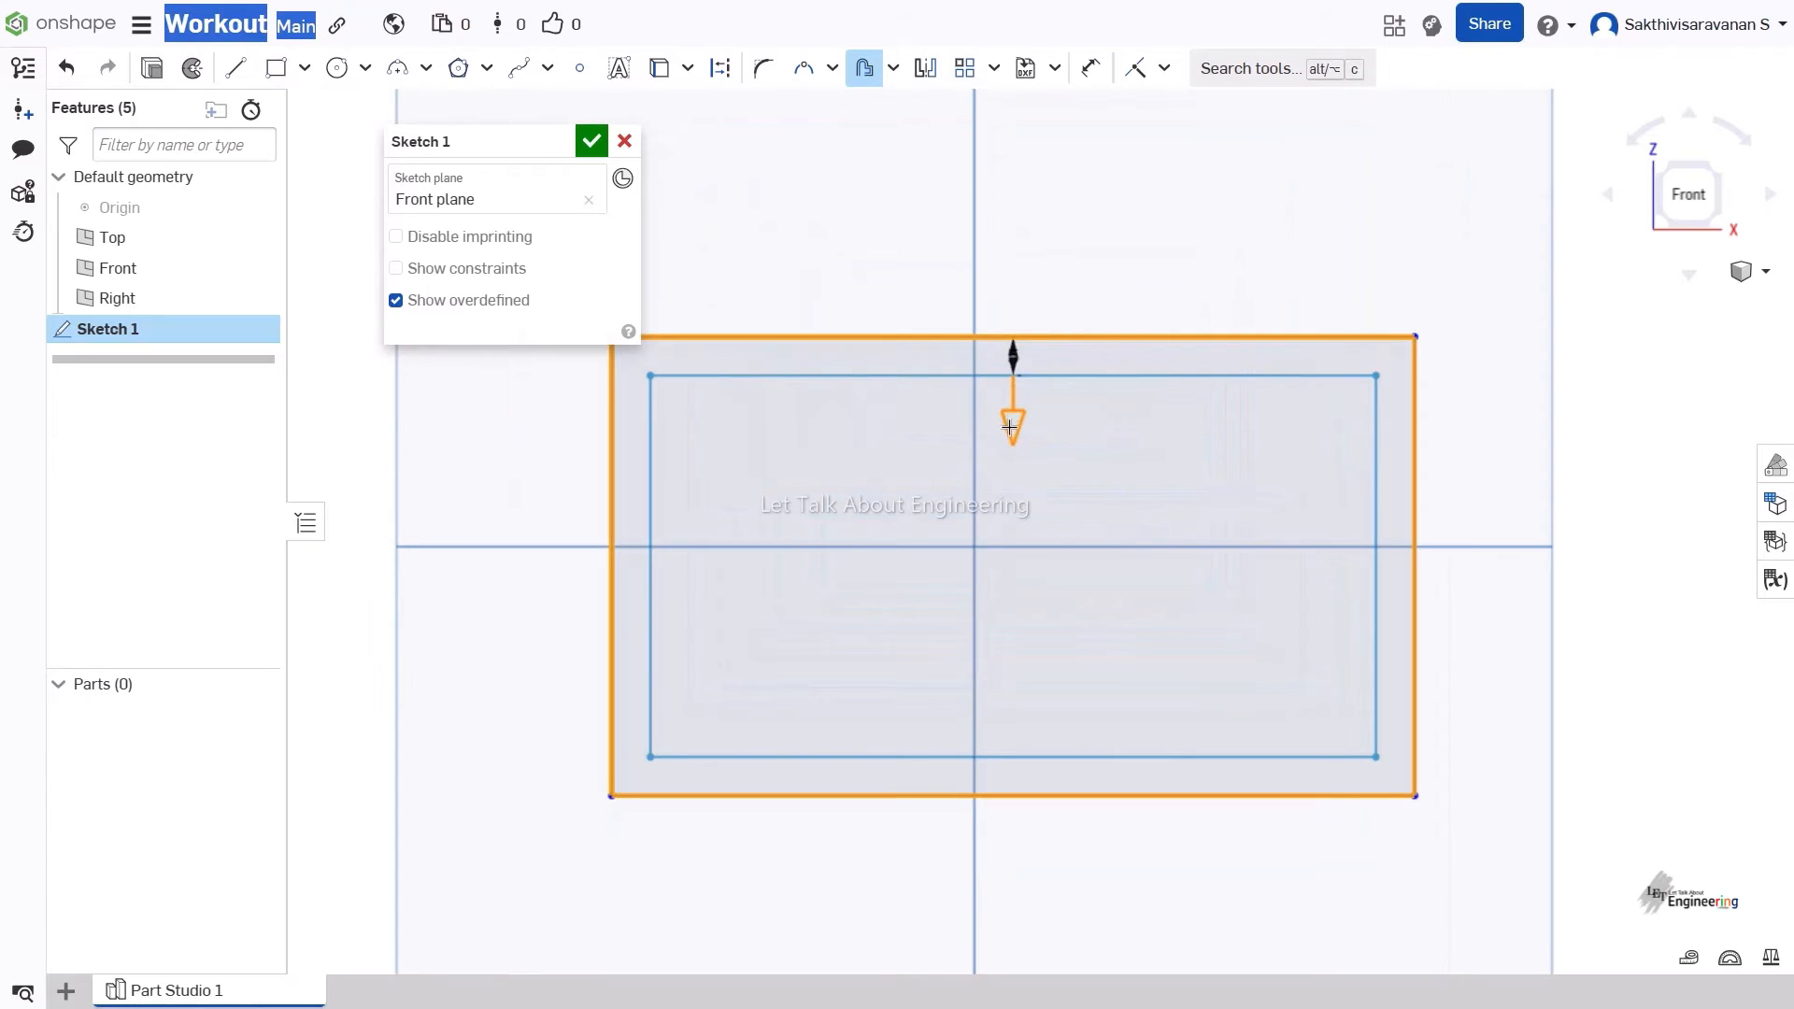
{"action": "left_click_drag", "start_coordinate": [1010, 427], "coordinate": [1053, 440]}
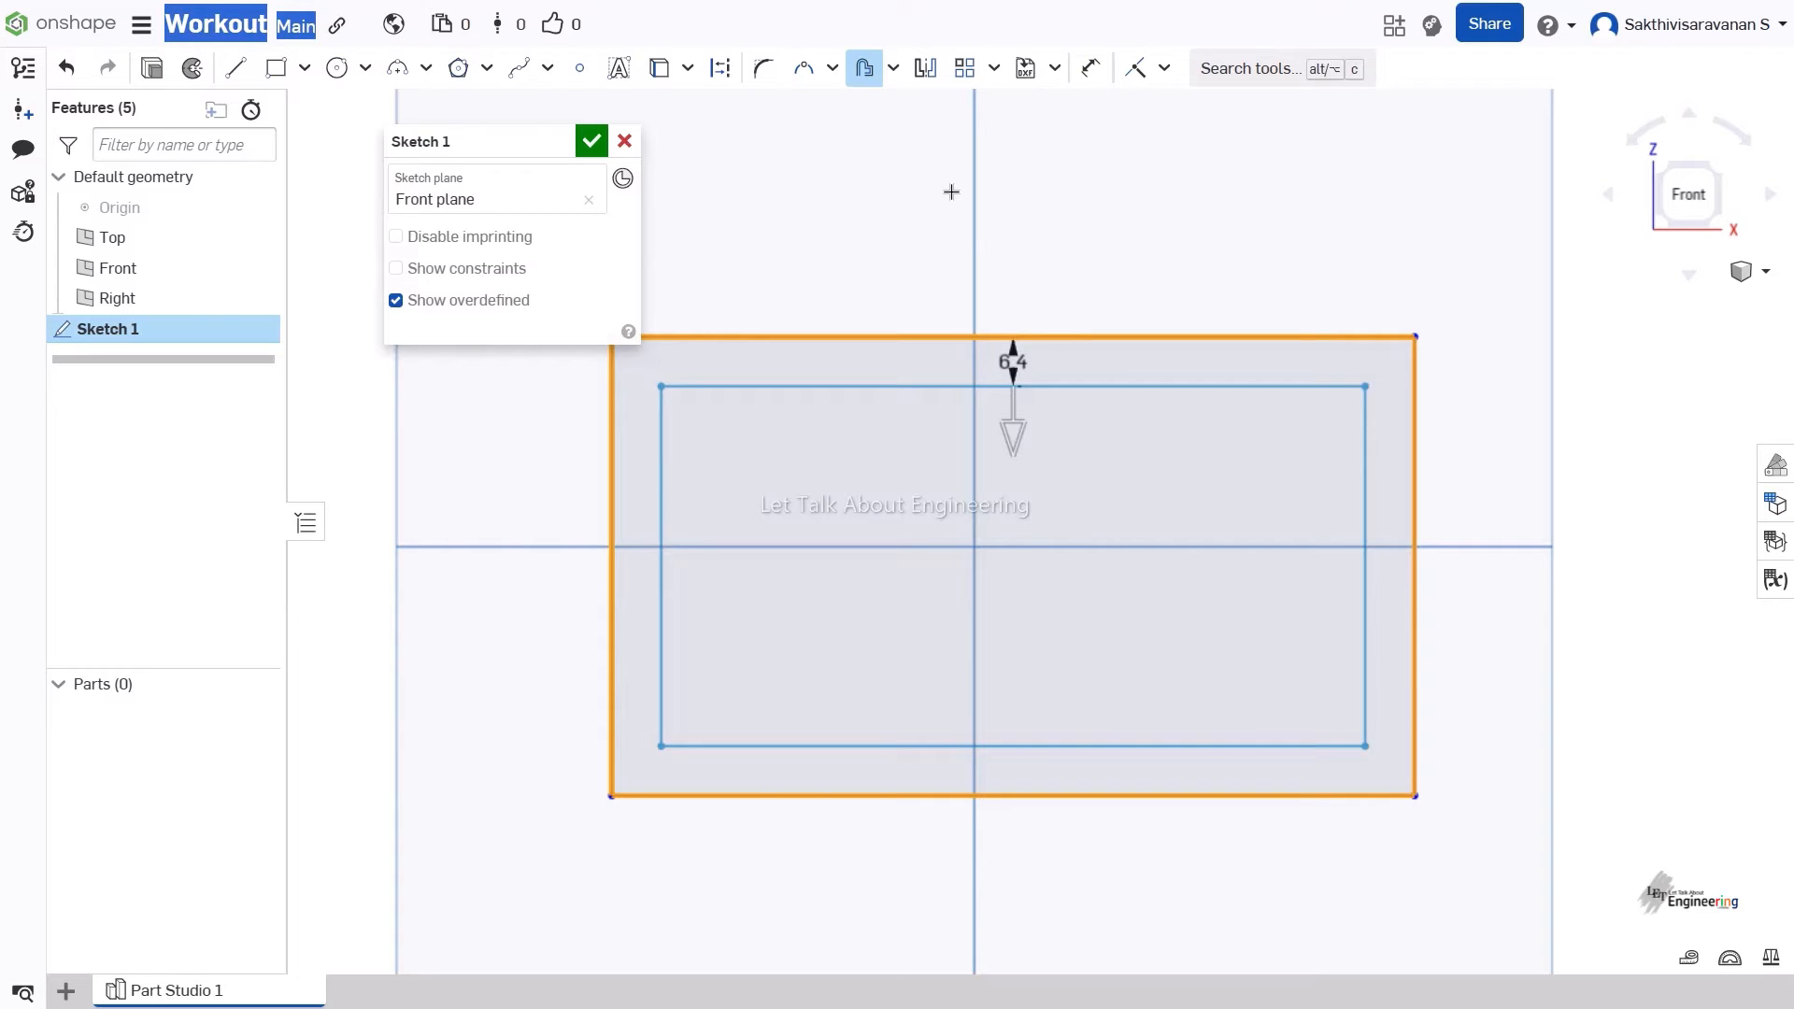
Cancel the offset and undo the rectangle.
{"action": "key", "text": "Escape"}
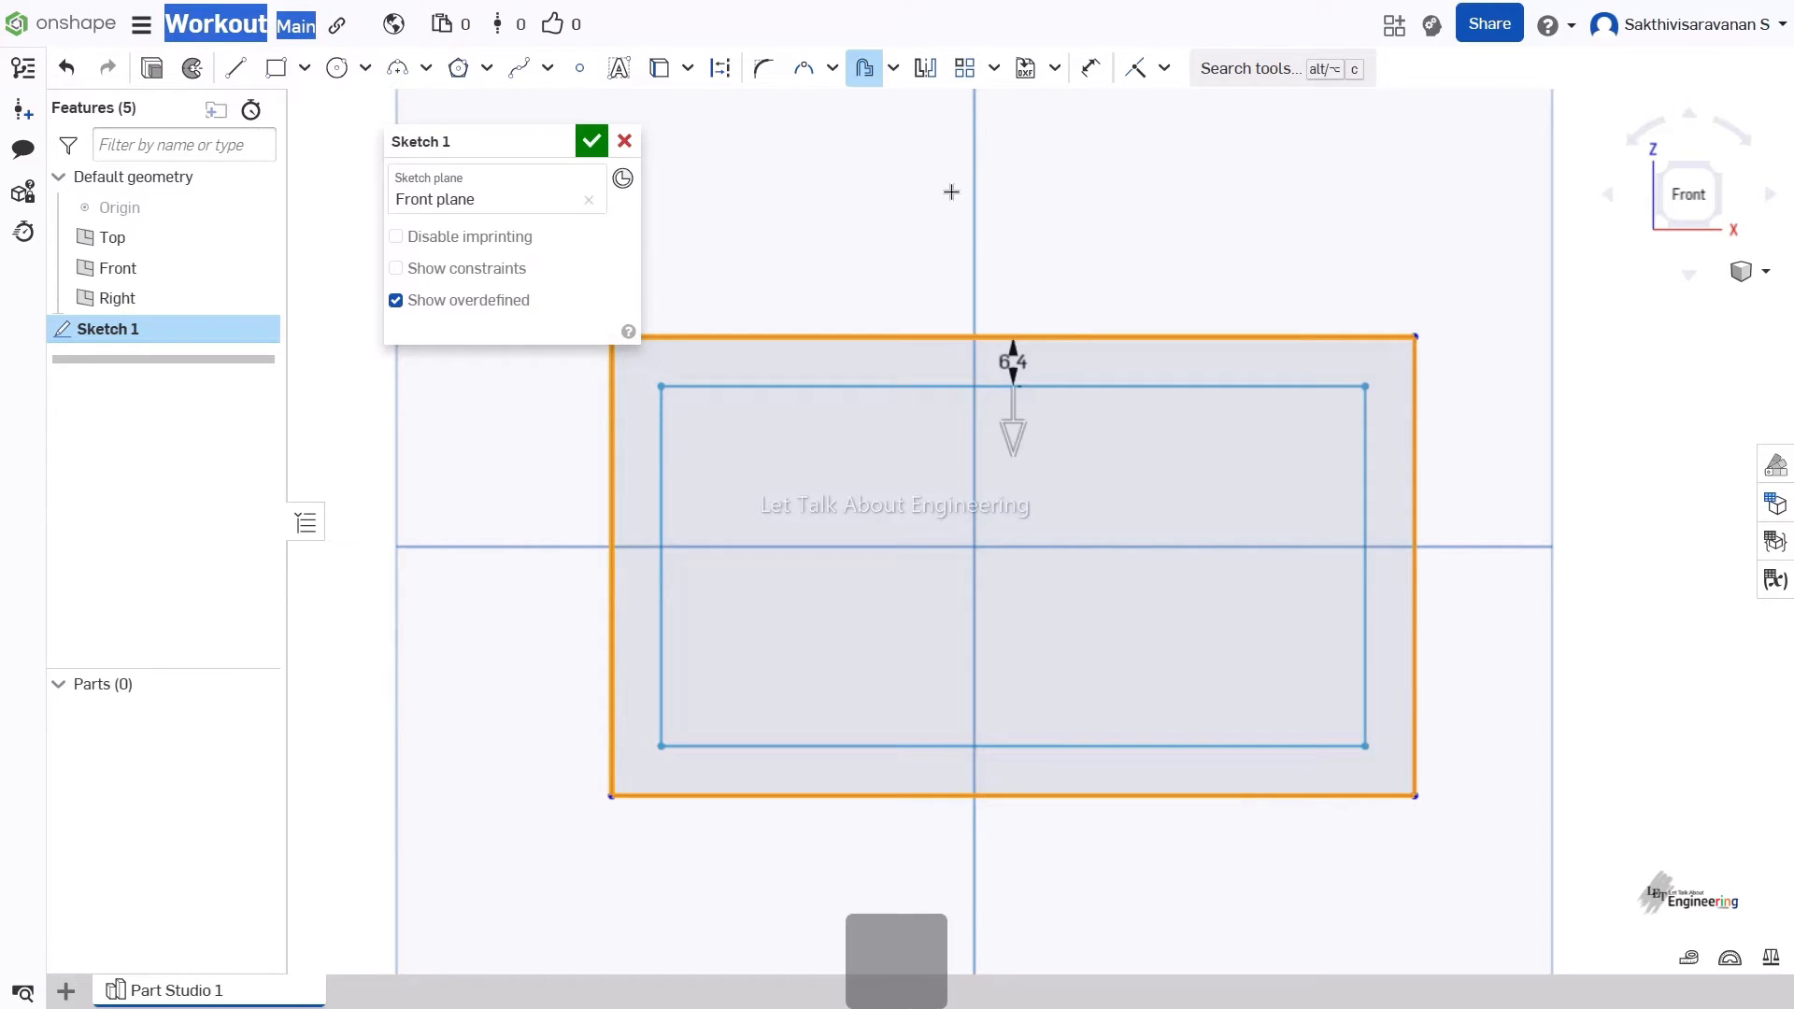
{"action": "key", "text": "ctrl+z"}
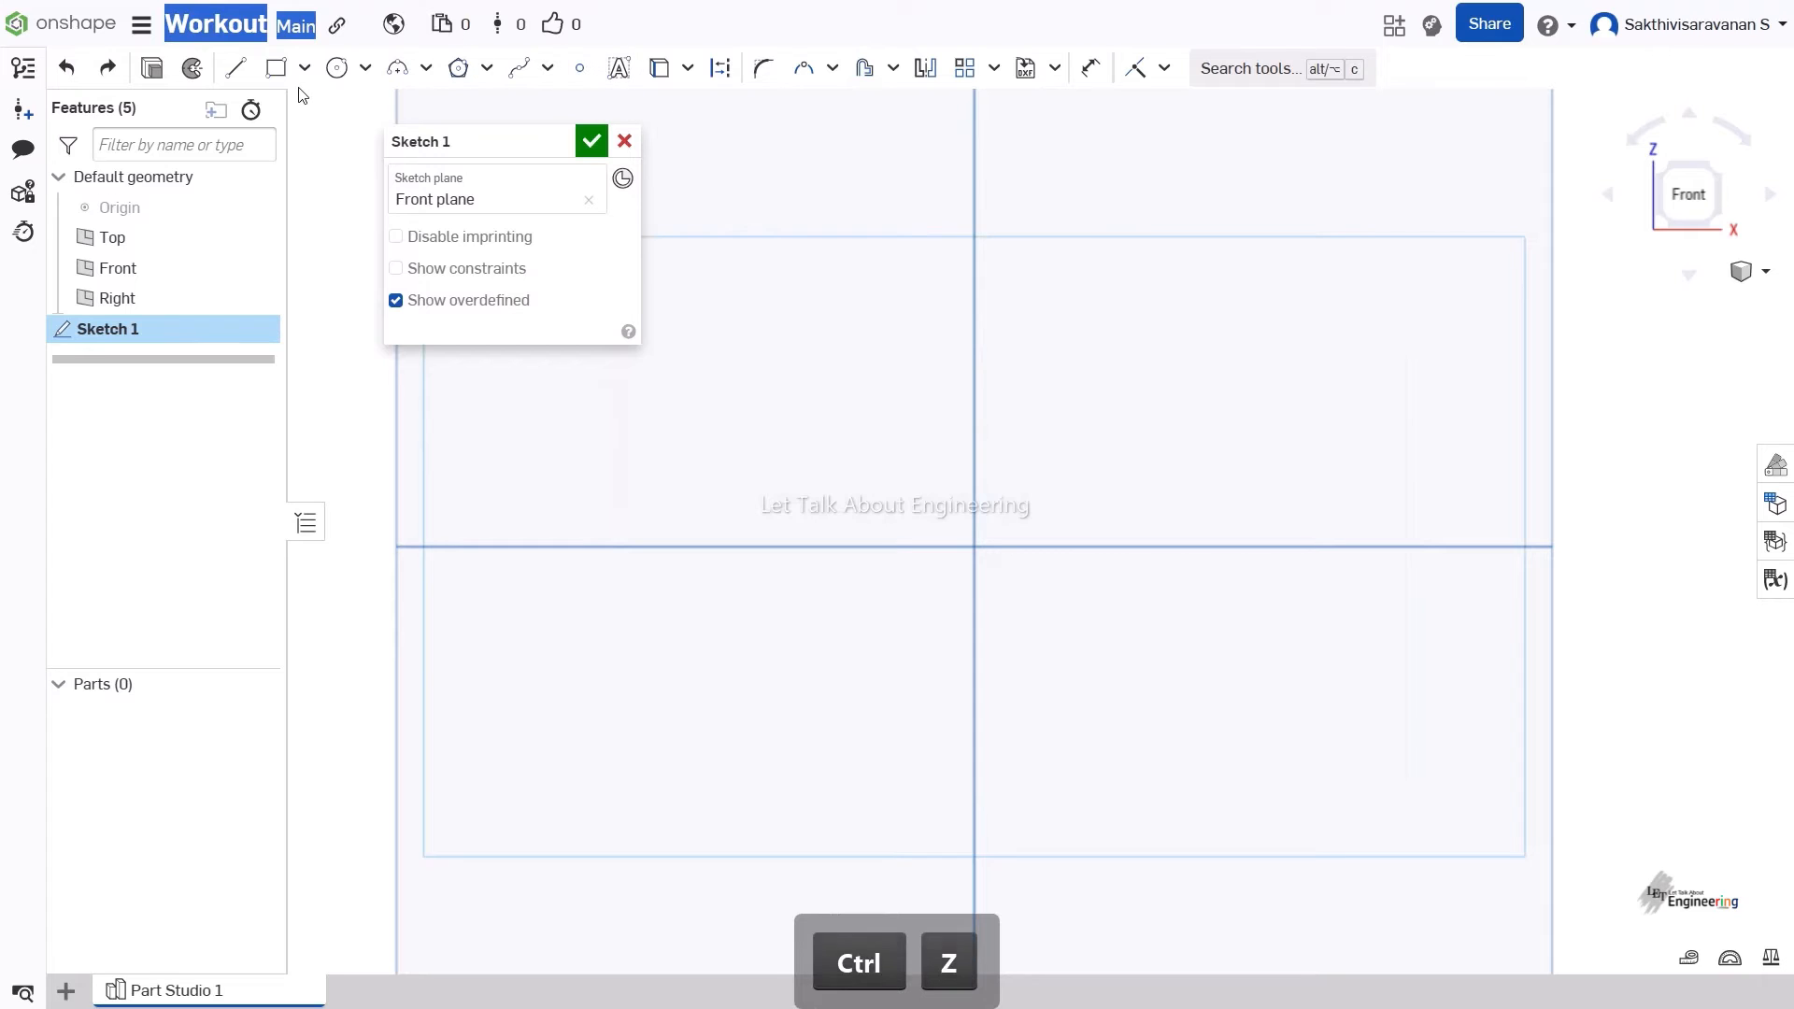
Sketch a corner rectangle about 58 mm wide and 47 mm high over the origin.
{"action": "left_click", "coordinate": [276, 67]}
{"action": "mouse_move", "coordinate": [846, 419]}
{"action": "left_mouse_down"}
{"action": "mouse_move", "coordinate": [1156, 704]}
{"action": "mouse_move", "coordinate": [1293, 784]}
{"action": "left_mouse_up"}
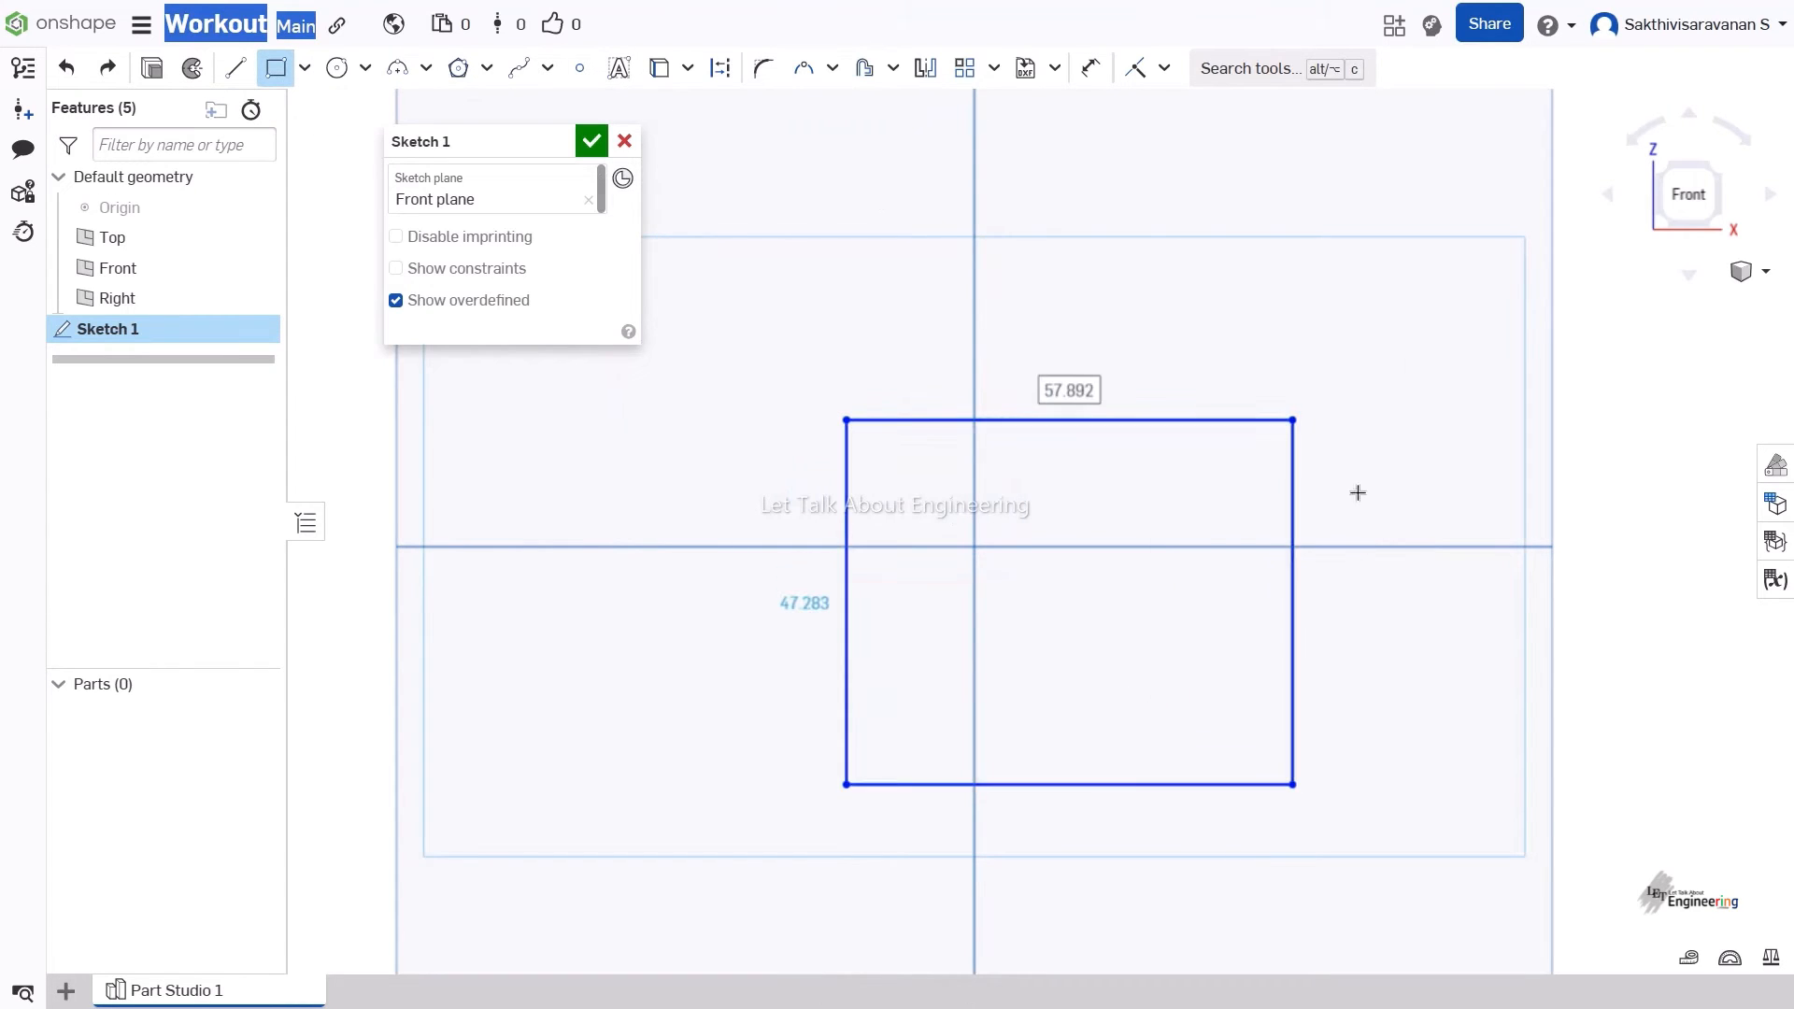
{"action": "left_click", "coordinate": [864, 68]}
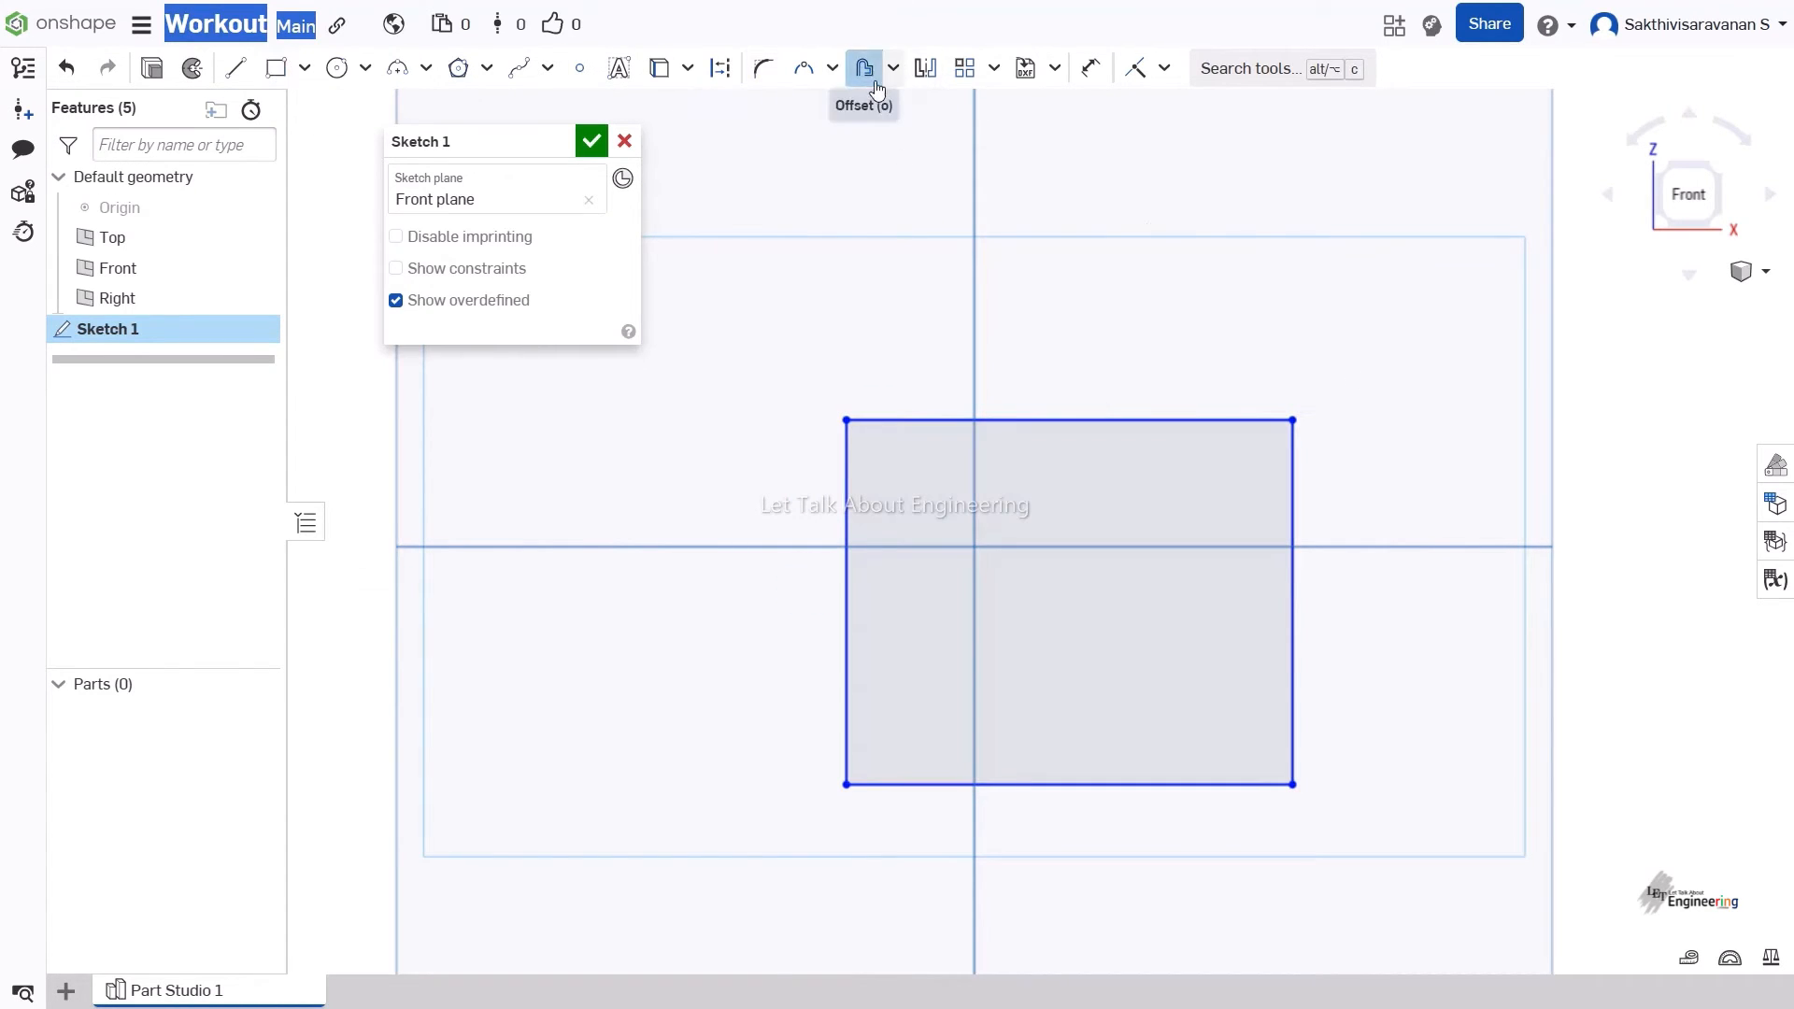
{"action": "left_click", "coordinate": [1021, 419]}
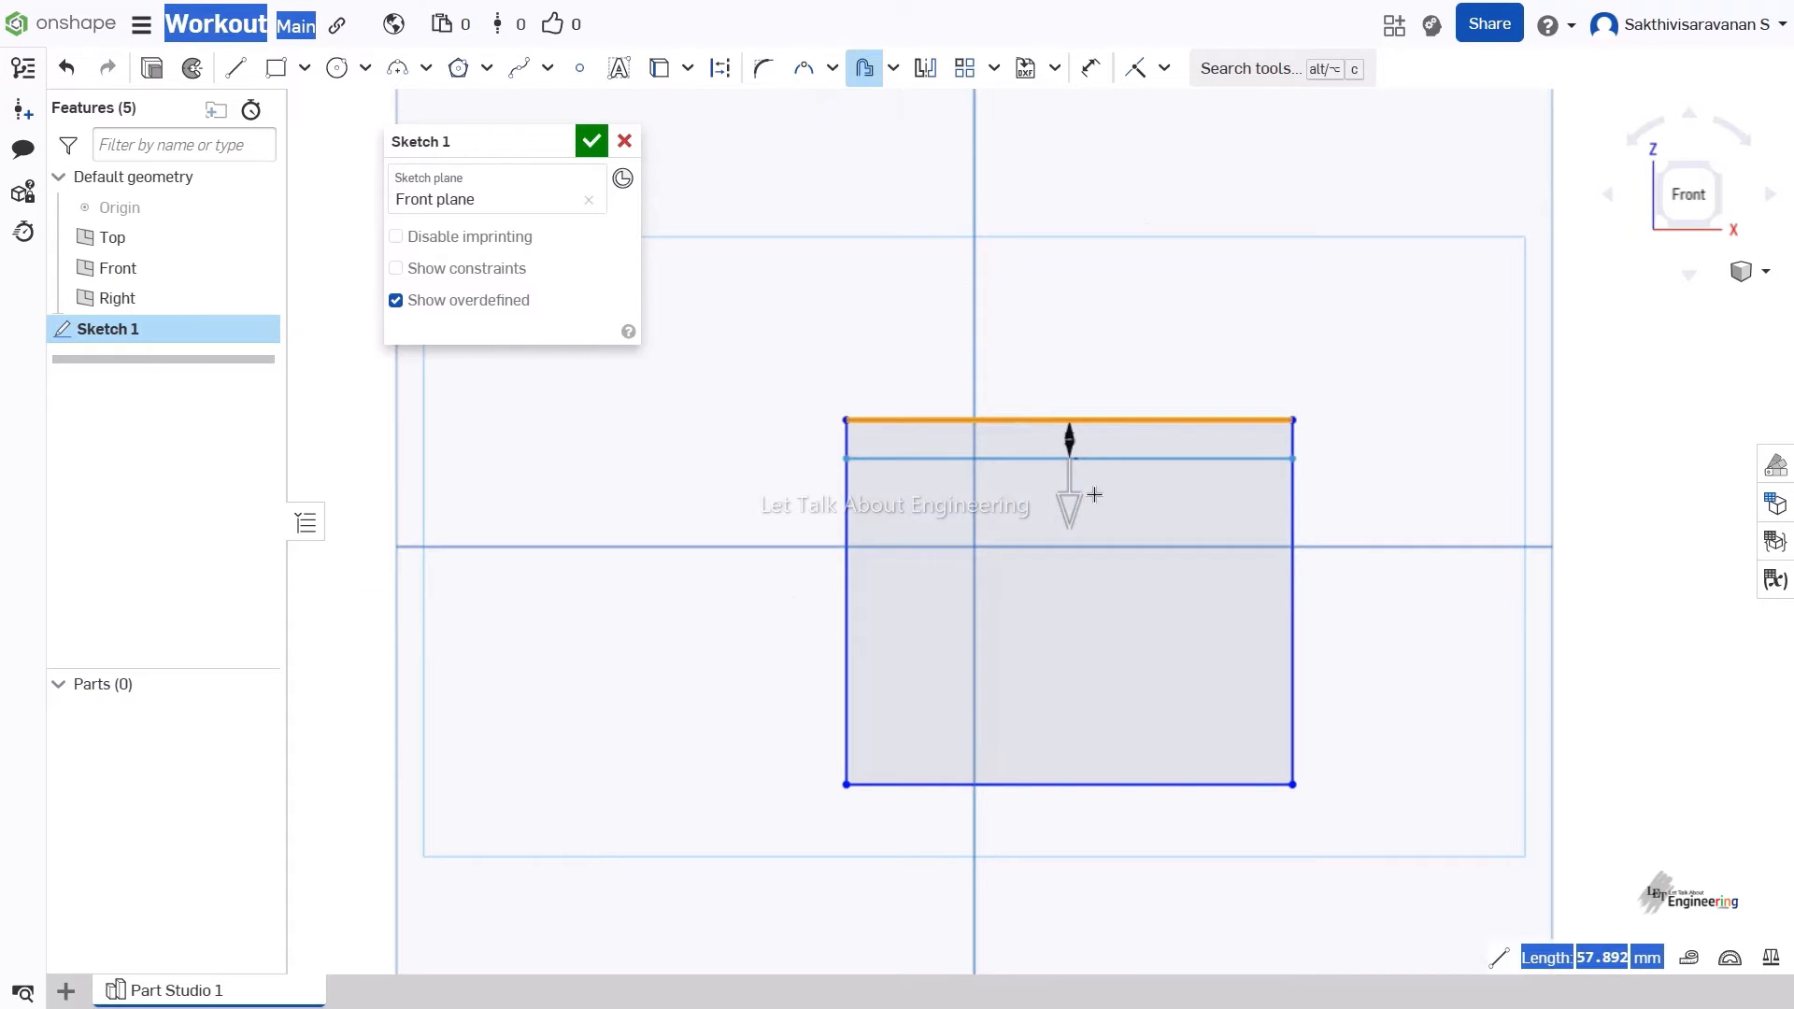
{"action": "scroll", "coordinate": [1084, 444], "scroll_direction": "down", "scroll_amount": 2}
{"action": "scroll", "coordinate": [1090, 447], "scroll_direction": "up", "scroll_amount": 6}
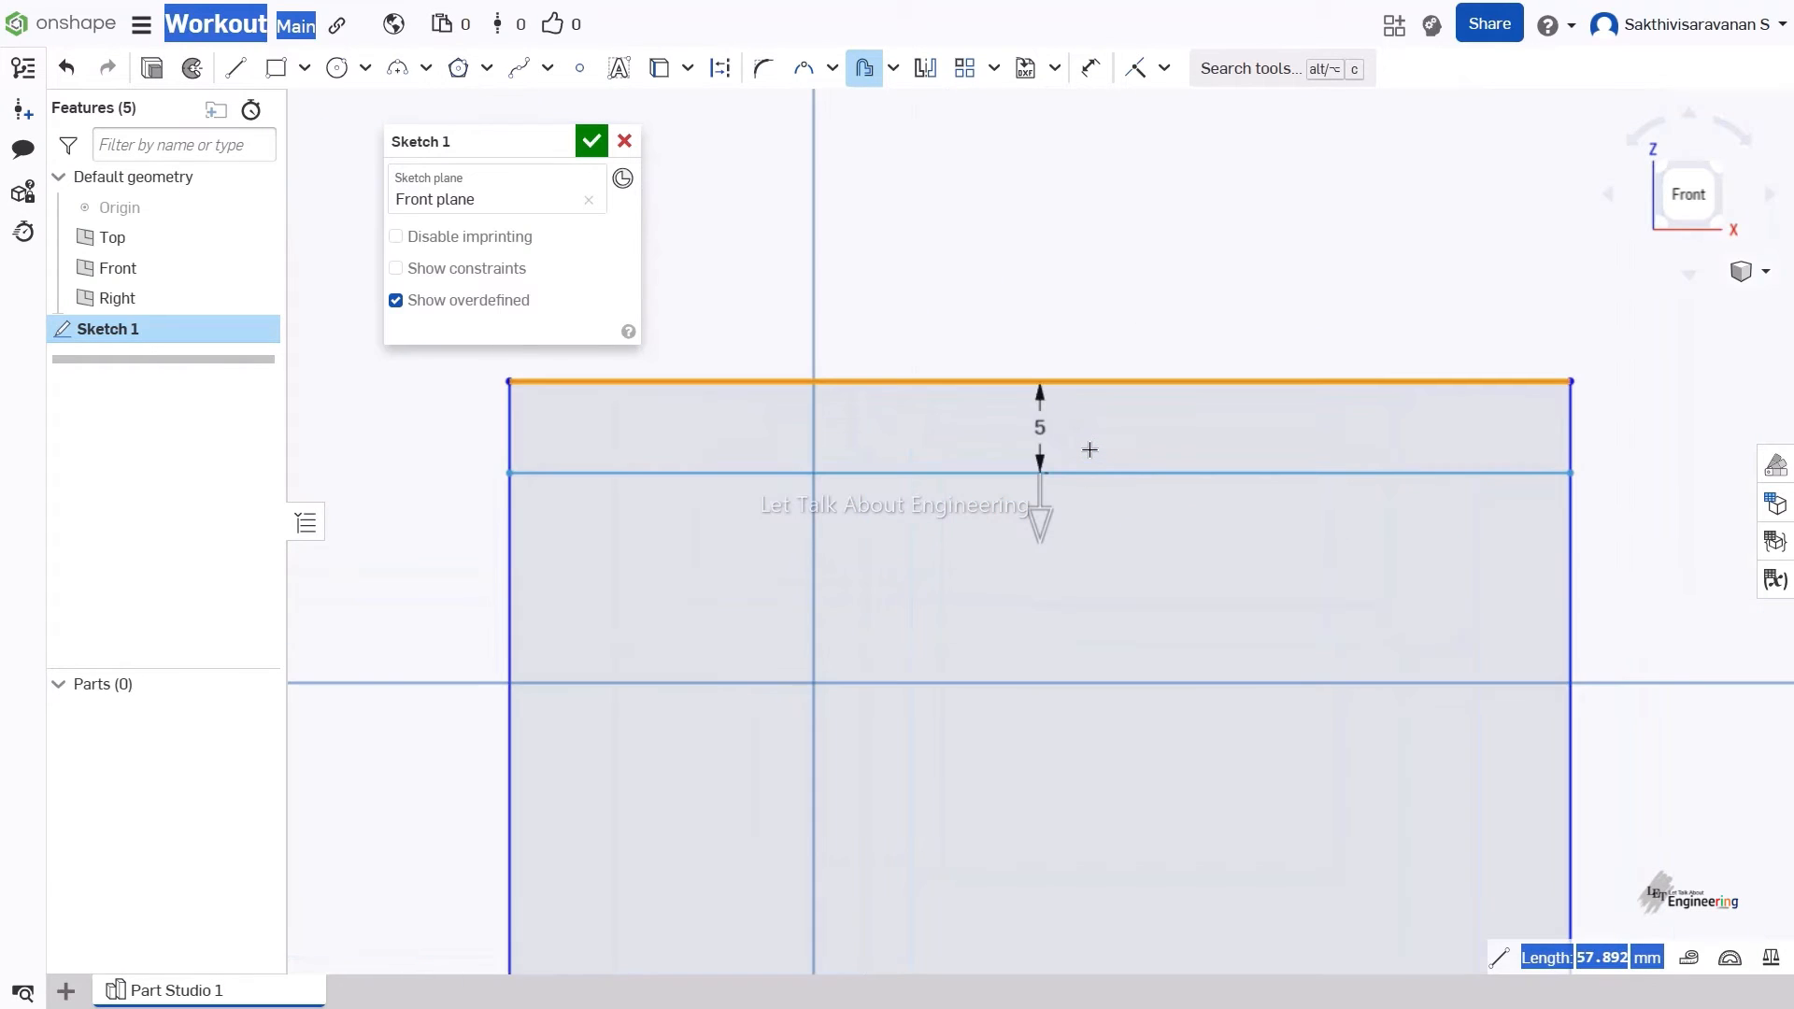
{"action": "scroll", "coordinate": [1089, 450], "scroll_direction": "down", "scroll_amount": 3}
{"action": "scroll", "coordinate": [1109, 464], "scroll_direction": "up", "scroll_amount": 4}
{"action": "scroll", "coordinate": [1116, 423], "scroll_direction": "down", "scroll_amount": 2}
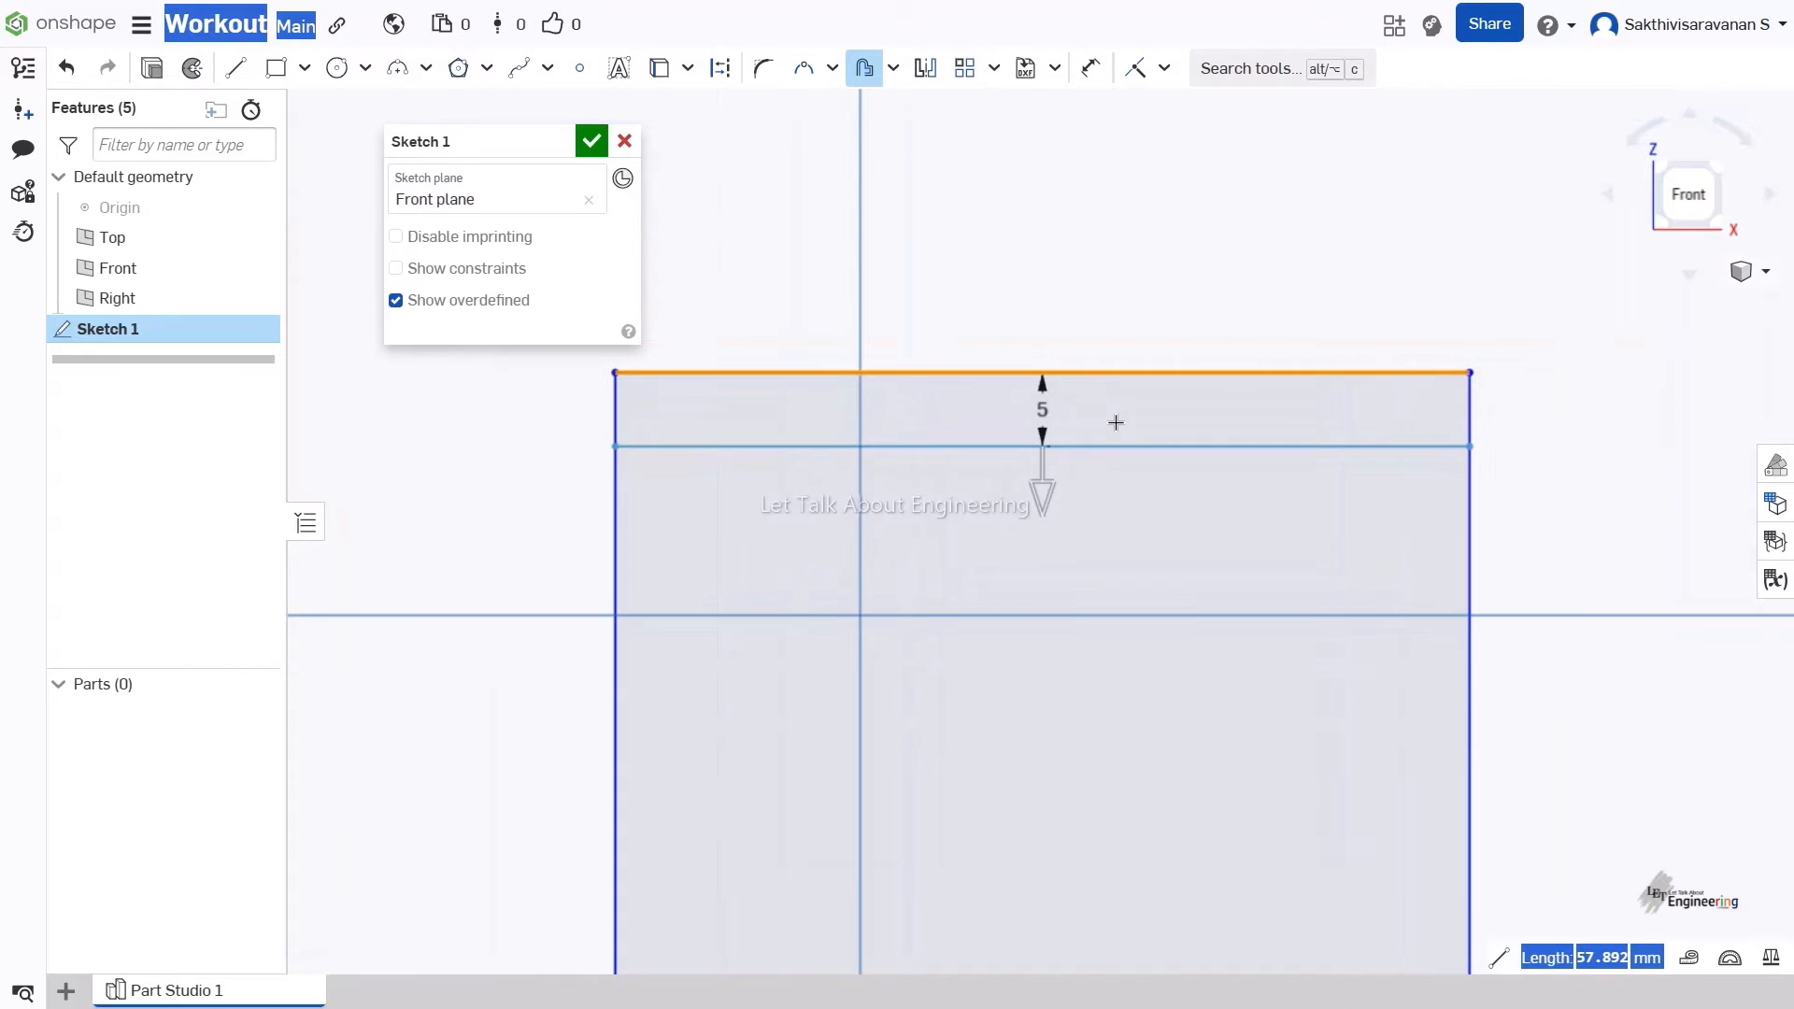
{"action": "right_click", "coordinate": [1101, 338]}
{"action": "left_click", "coordinate": [1129, 353]}
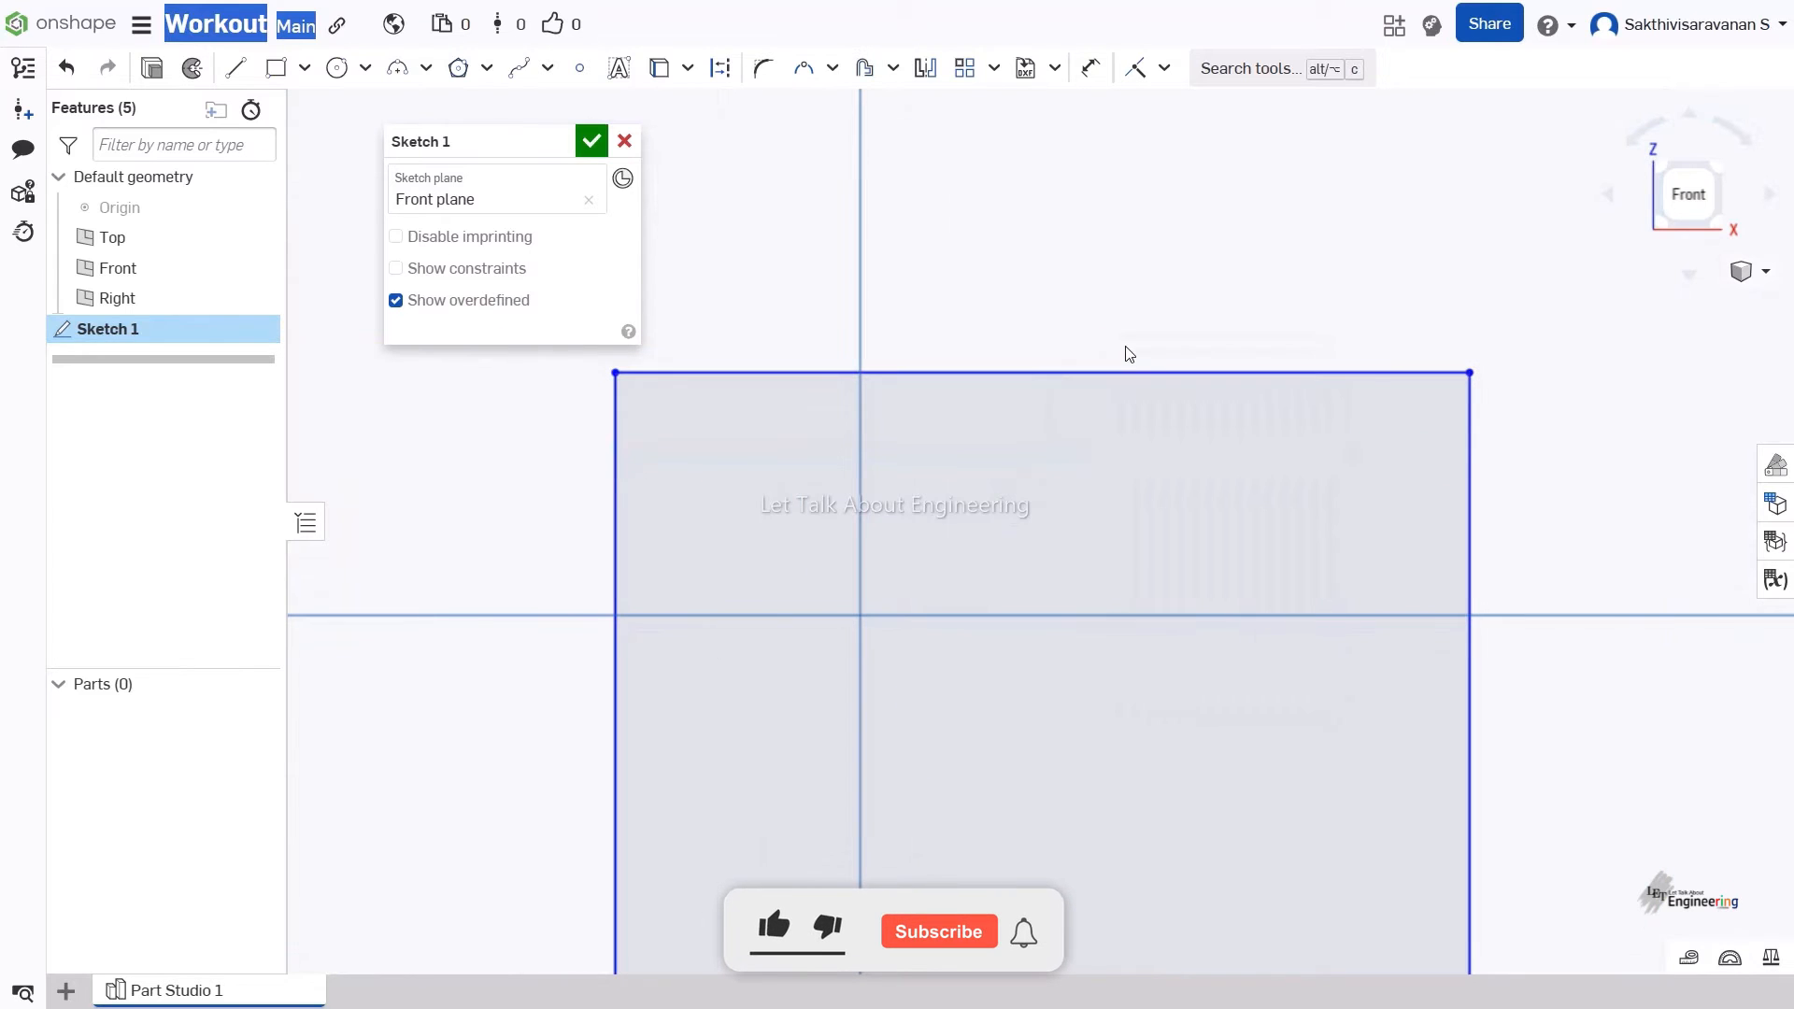
Offset only the rectangle's top edge 5 mm inward and leave the Offset tool.
{"action": "left_click", "coordinate": [864, 68]}
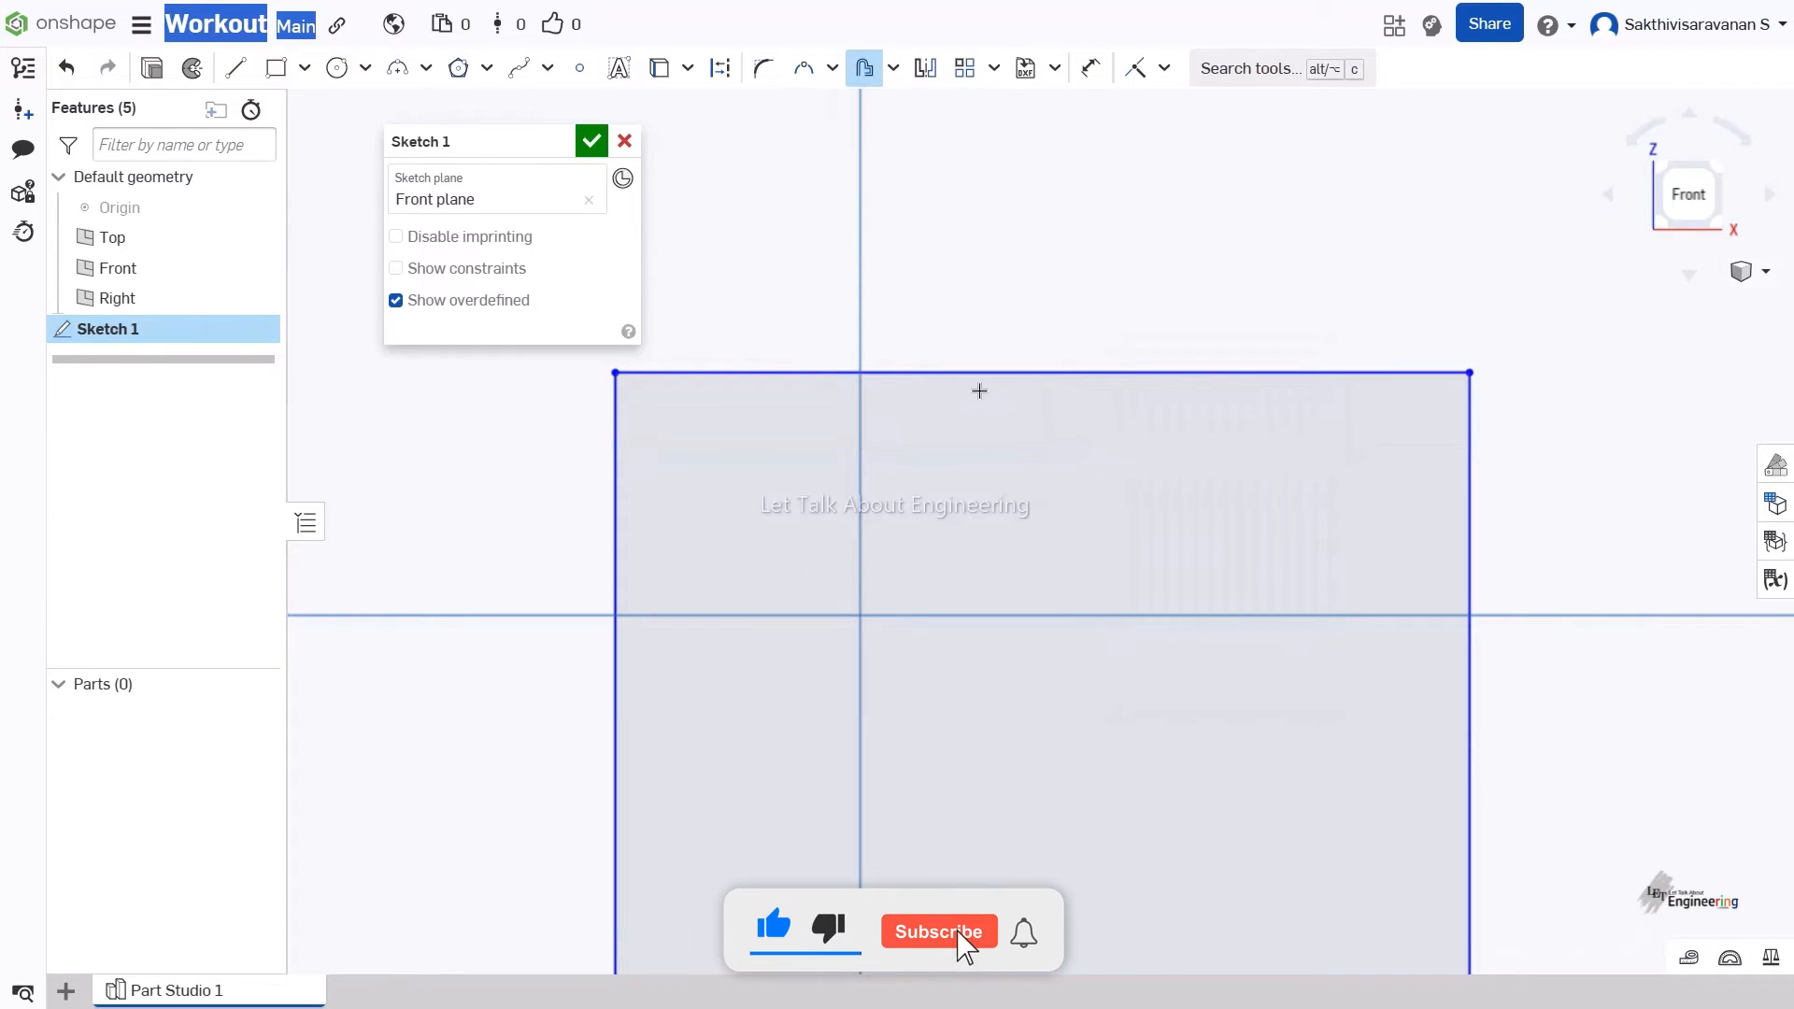
{"action": "left_click", "coordinate": [981, 375]}
{"action": "left_click", "coordinate": [1008, 484]}
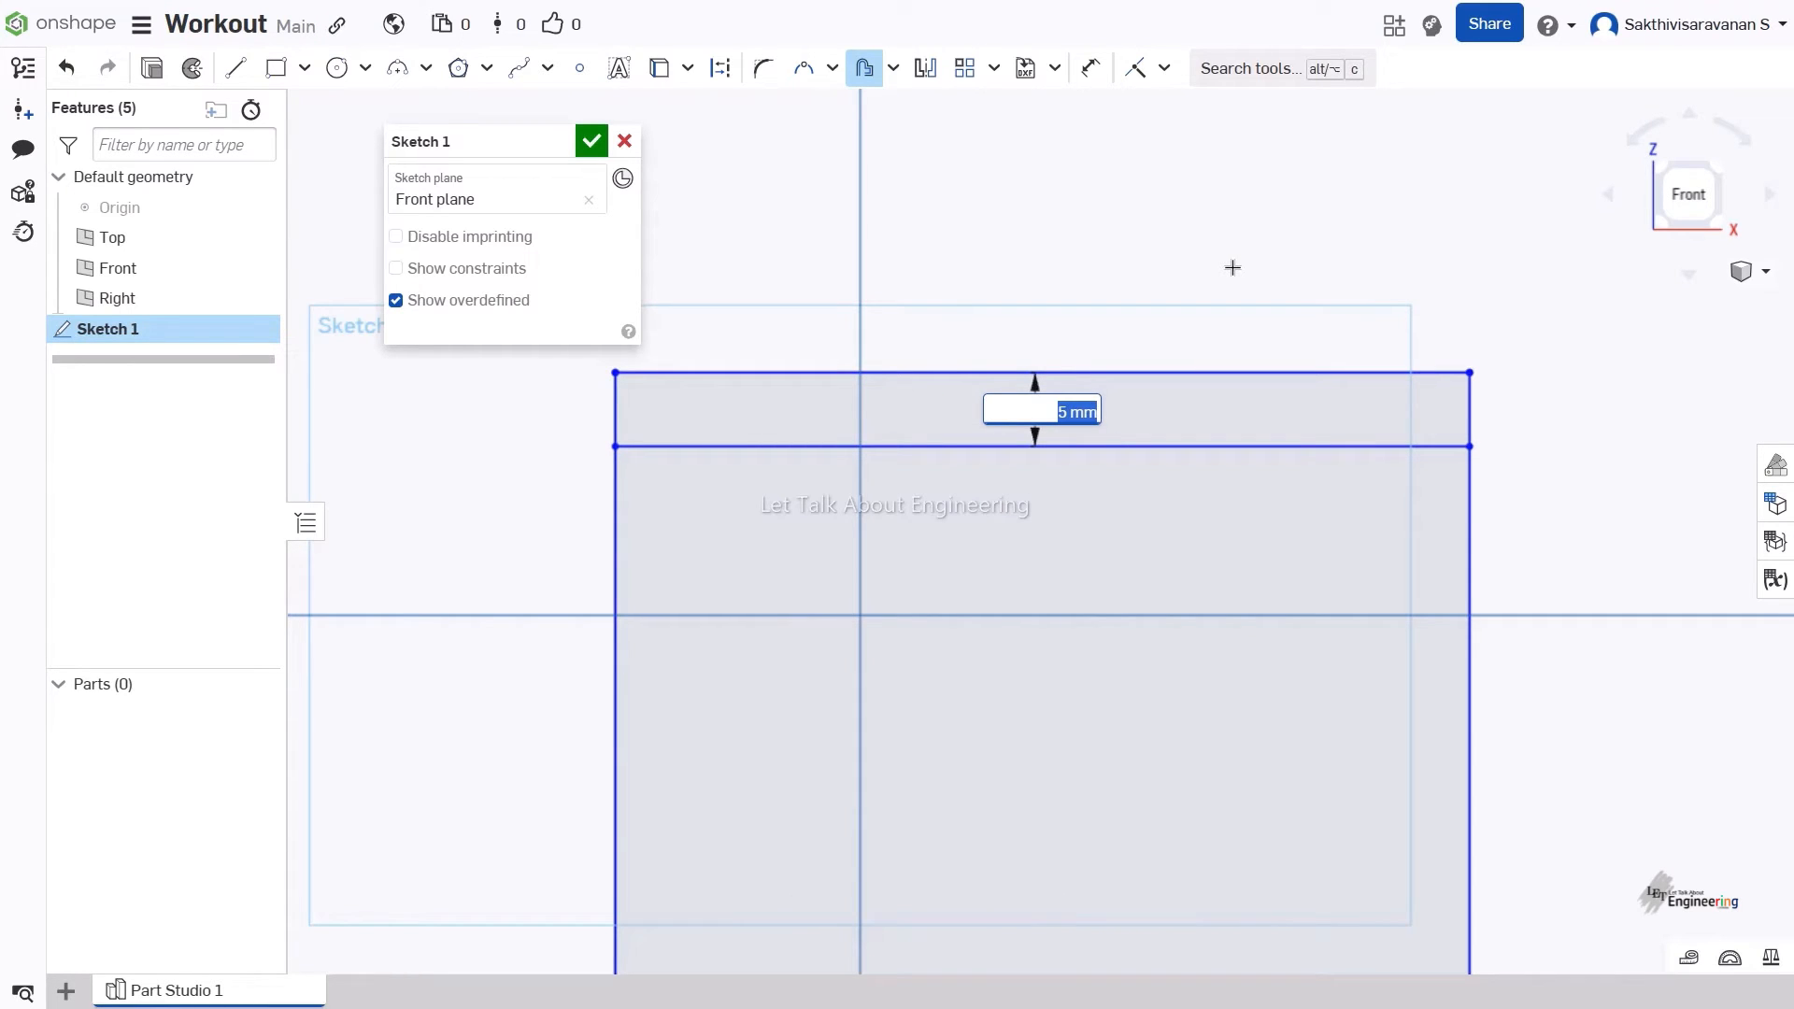
{"action": "key", "text": "Escape"}
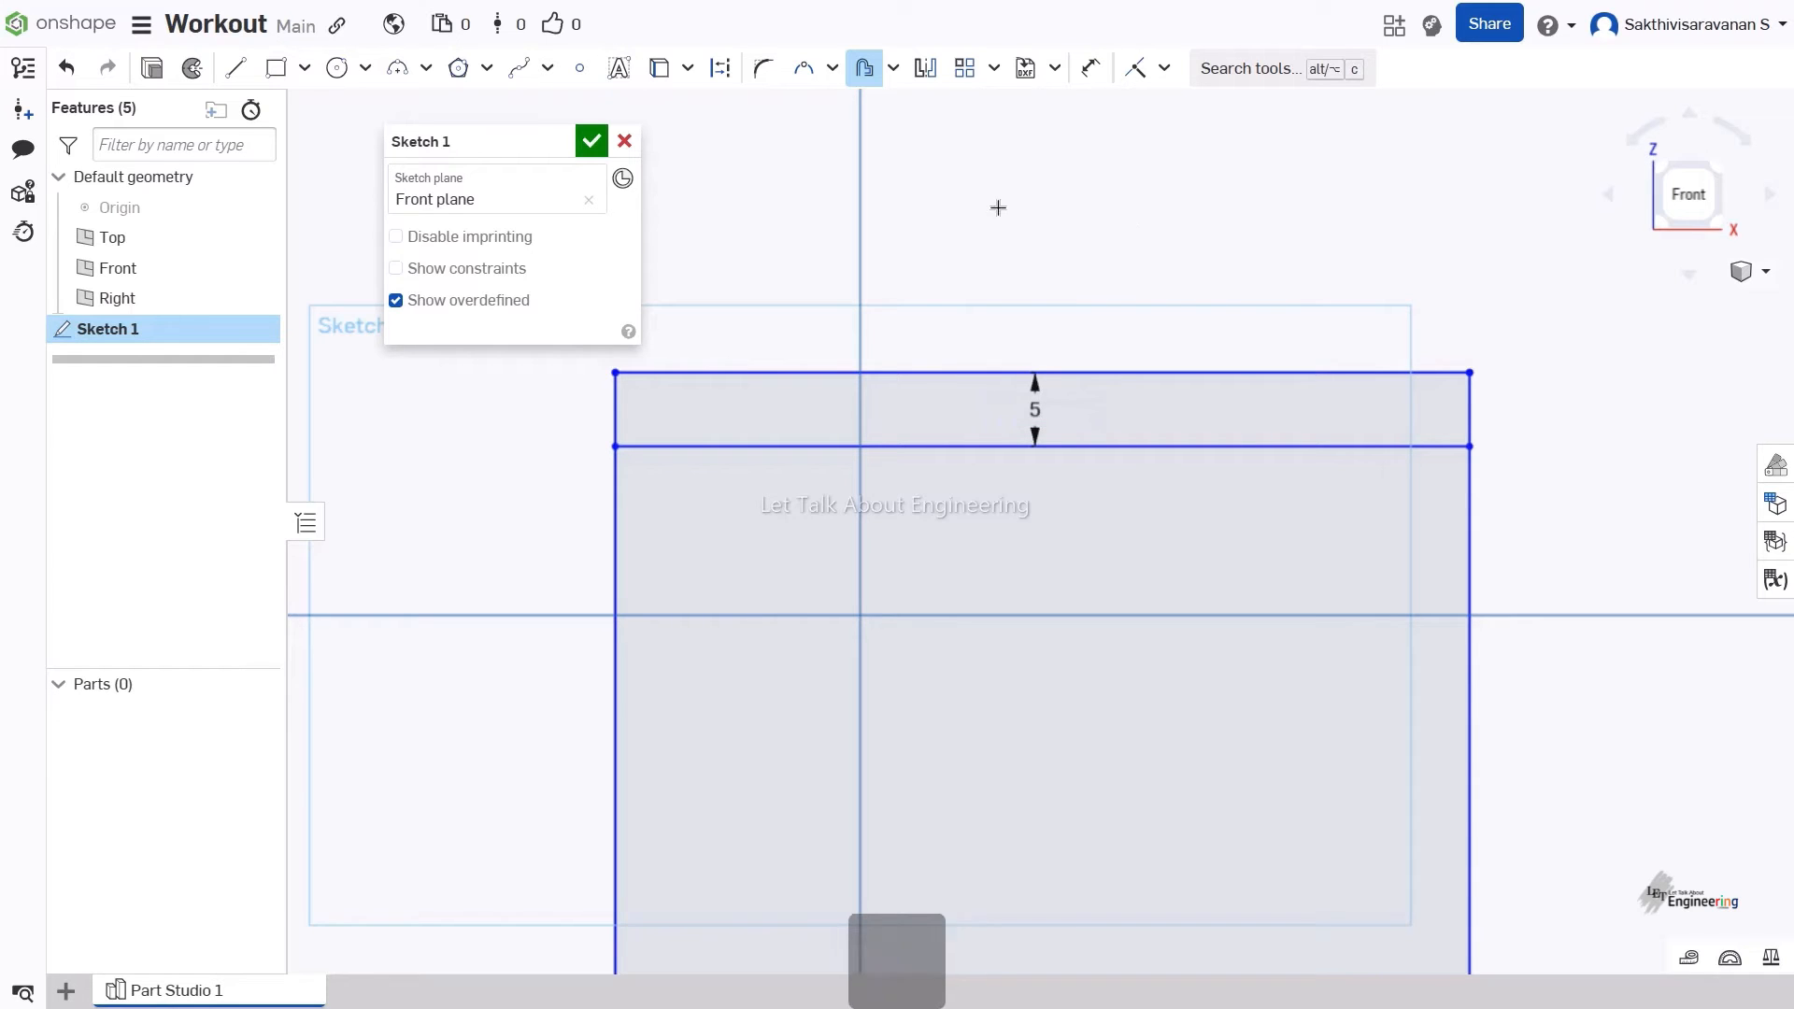
{"action": "left_click", "coordinate": [863, 67]}
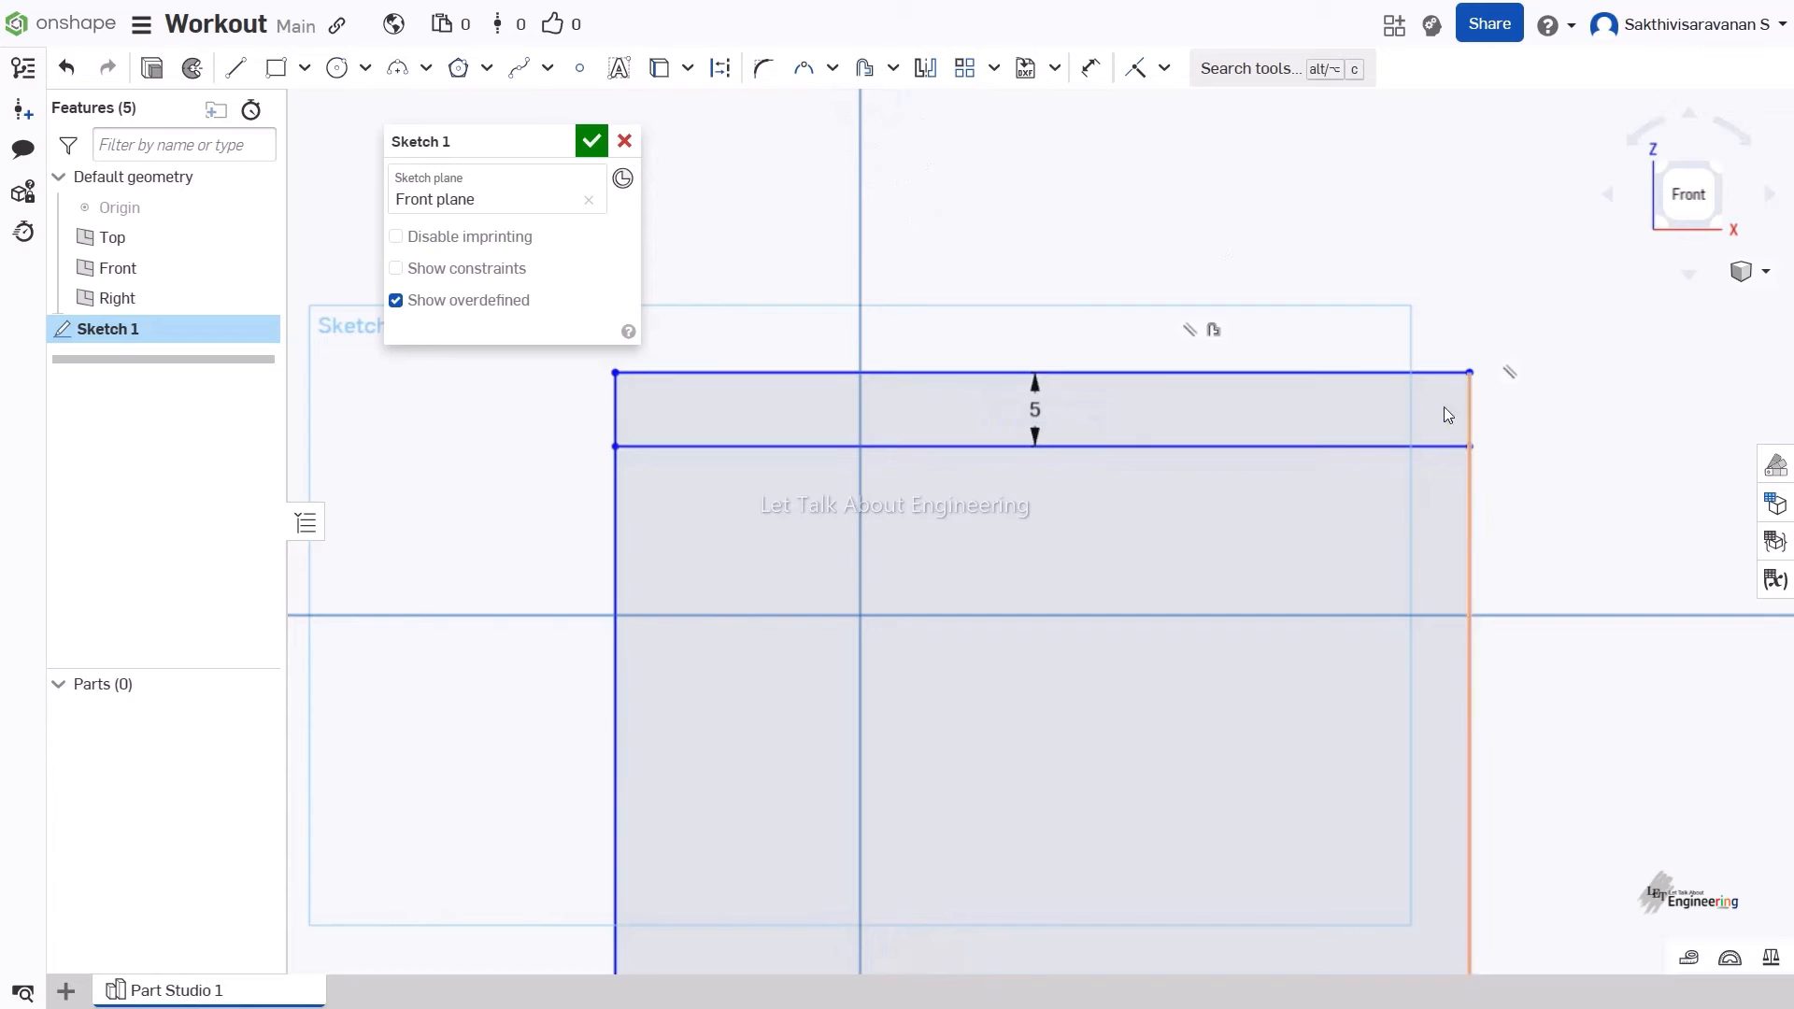
{"action": "left_click", "coordinate": [1417, 372]}
{"action": "left_click", "coordinate": [1471, 495]}
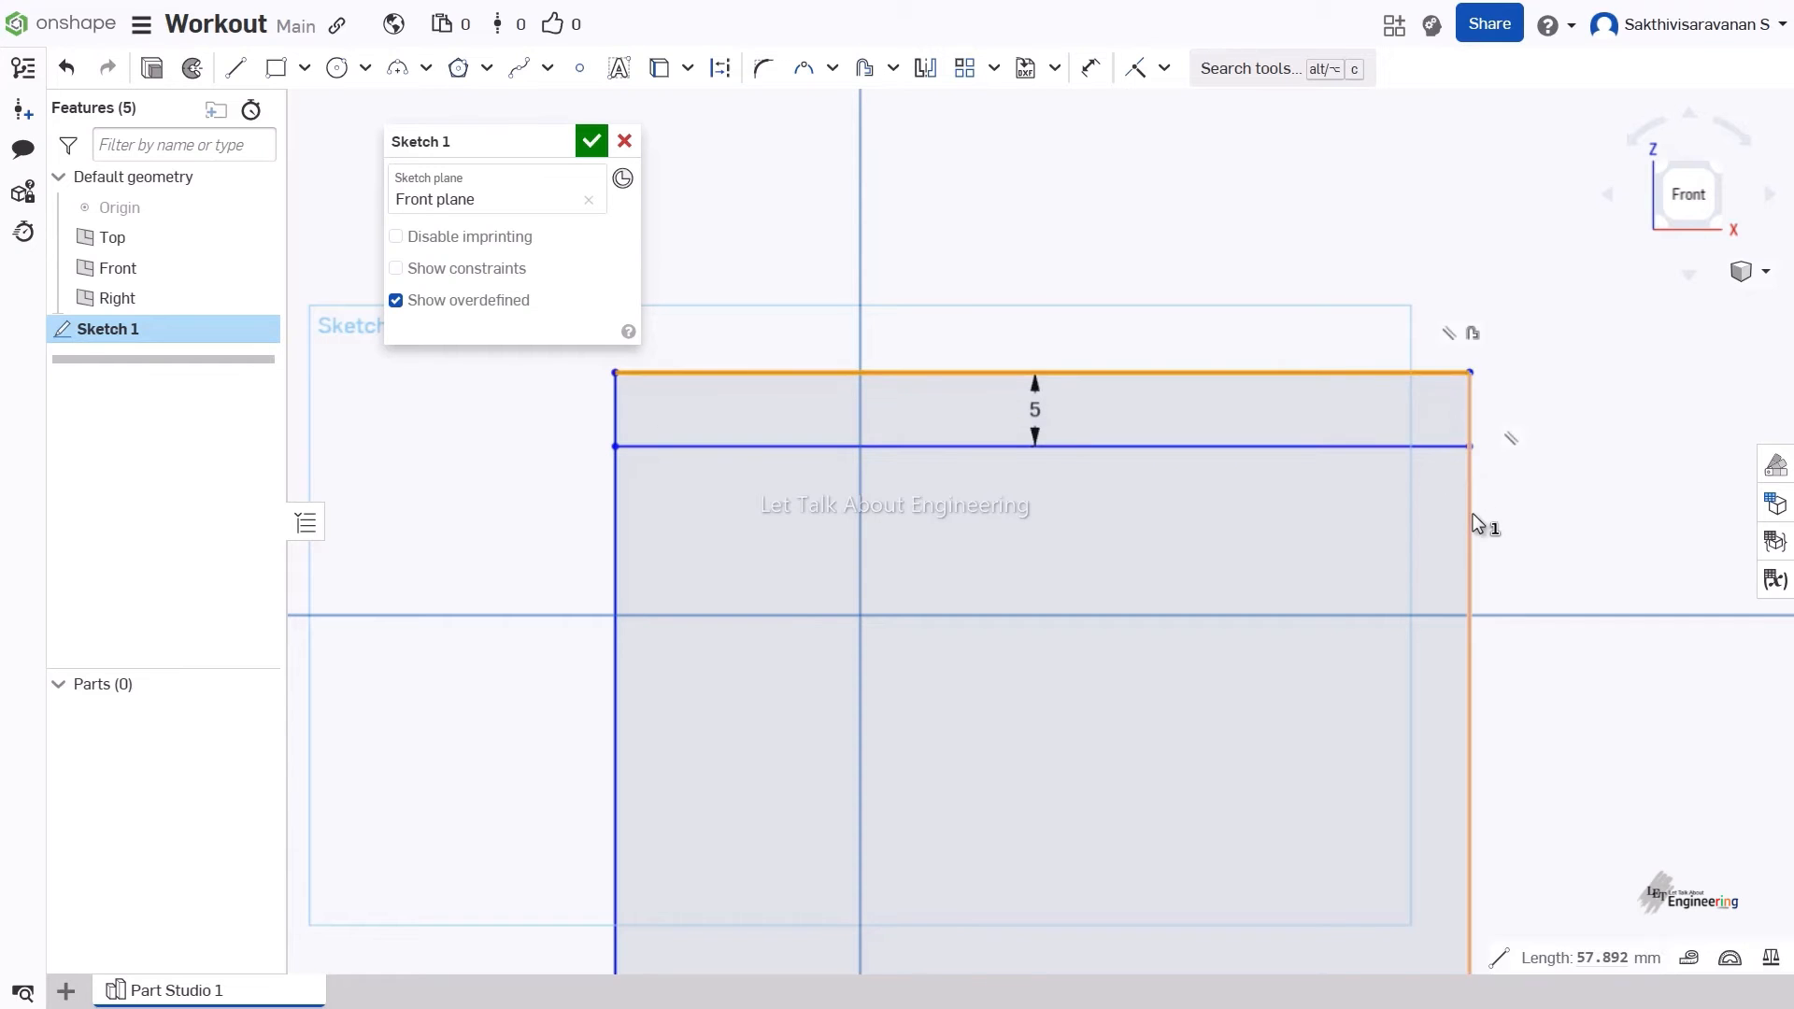
{"action": "scroll", "coordinate": [1243, 336], "scroll_direction": "up", "scroll_amount": 5}
{"action": "scroll", "coordinate": [1256, 373], "scroll_direction": "down", "scroll_amount": 3}
{"action": "scroll", "coordinate": [1268, 505], "scroll_direction": "down", "scroll_amount": 5}
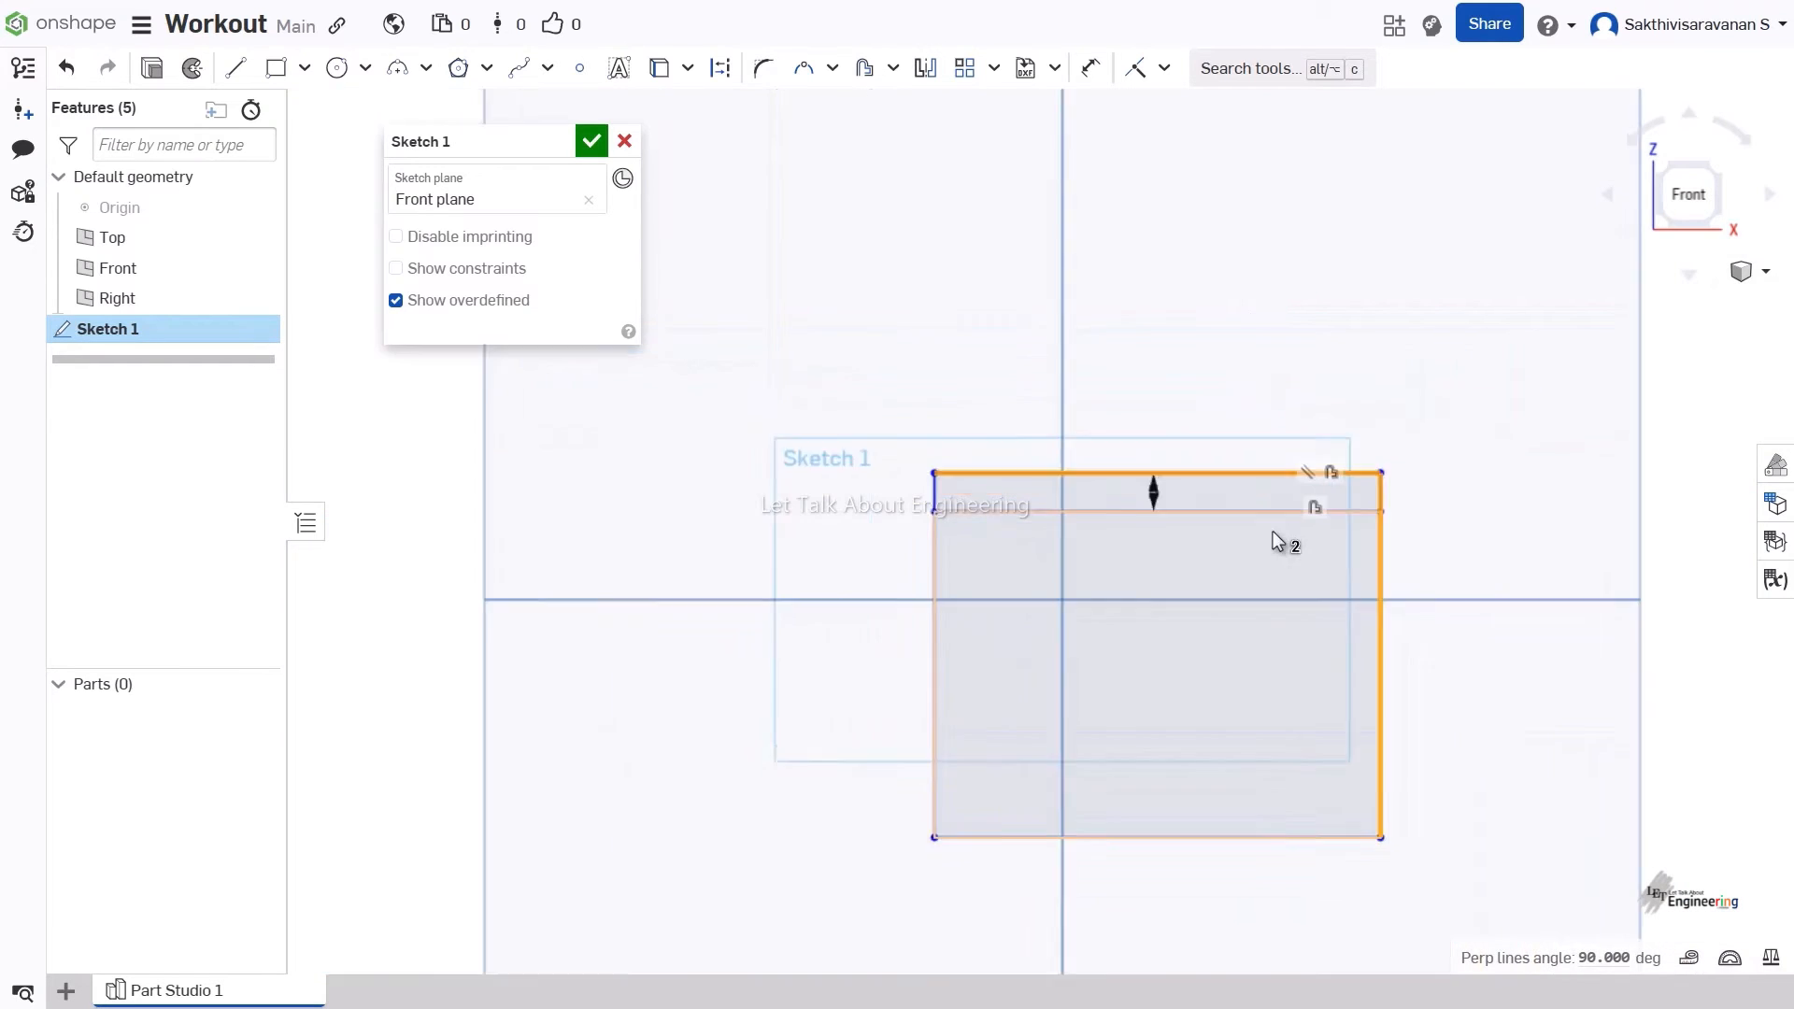
{"action": "left_click", "coordinate": [1271, 786]}
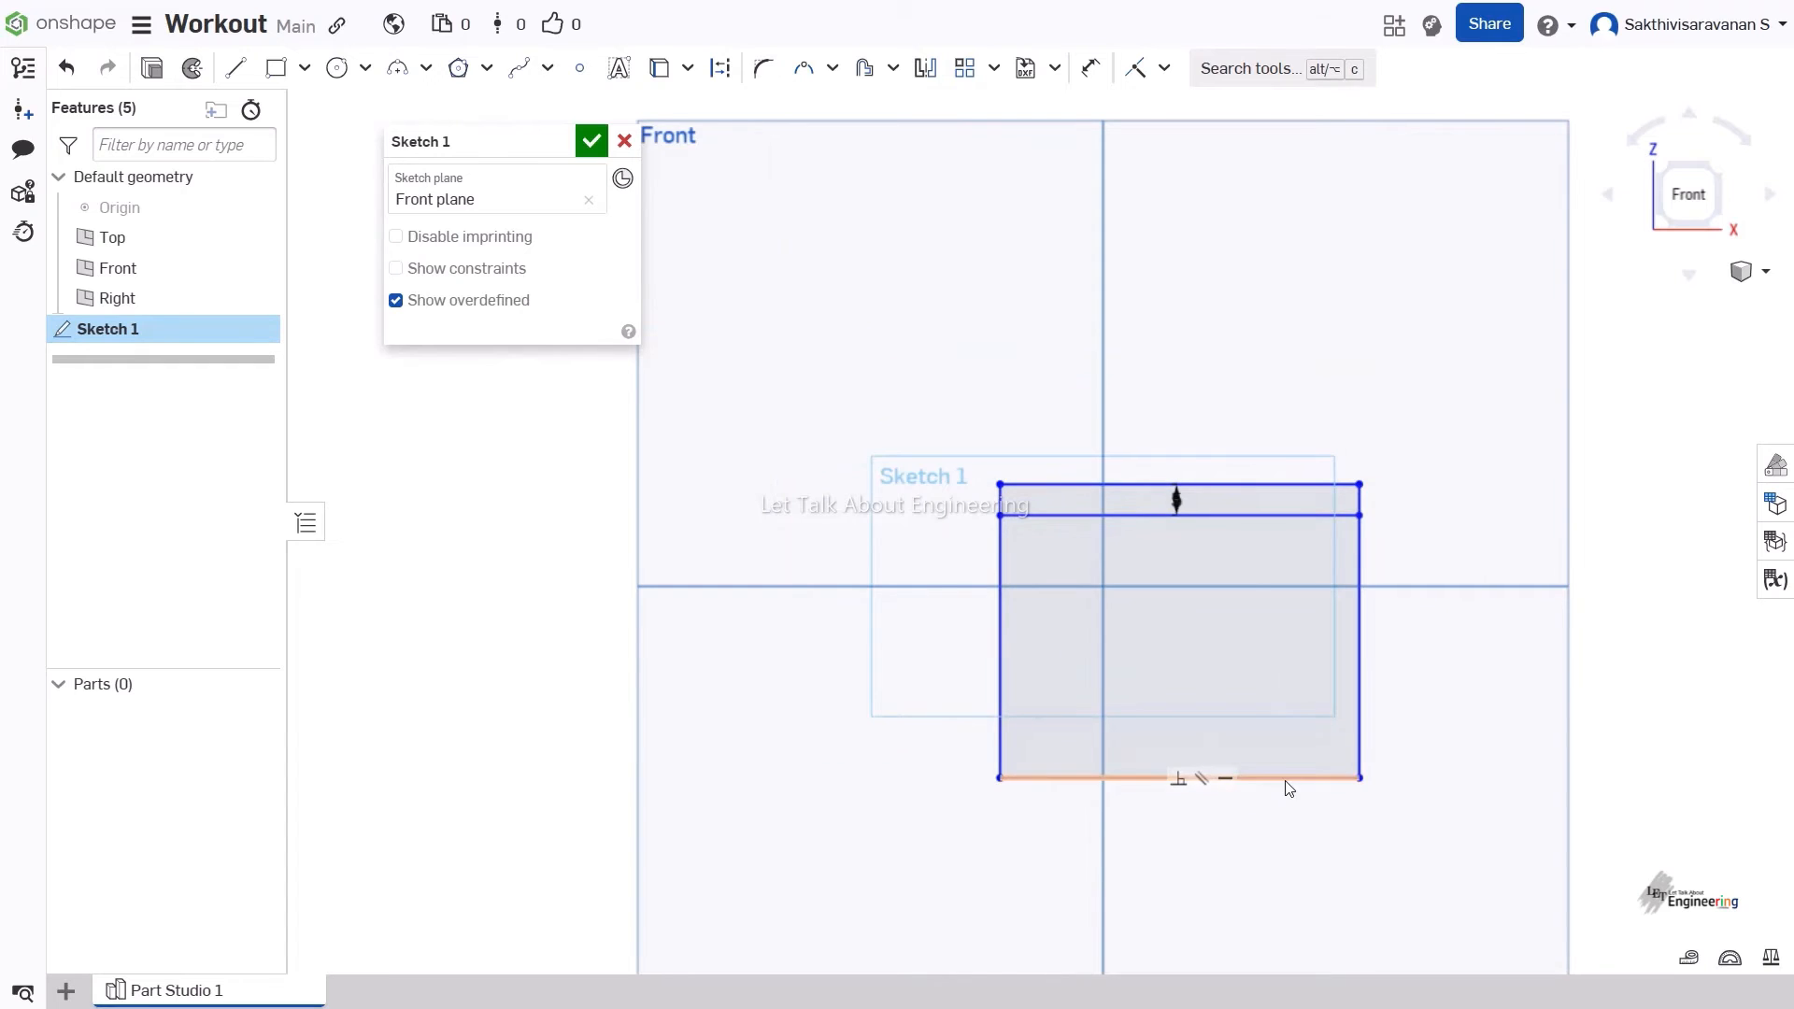
Select all four outer edges of the rectangle for an inward offset of 5 mm.
{"action": "left_click", "coordinate": [864, 67]}
{"action": "left_click", "coordinate": [1228, 485]}
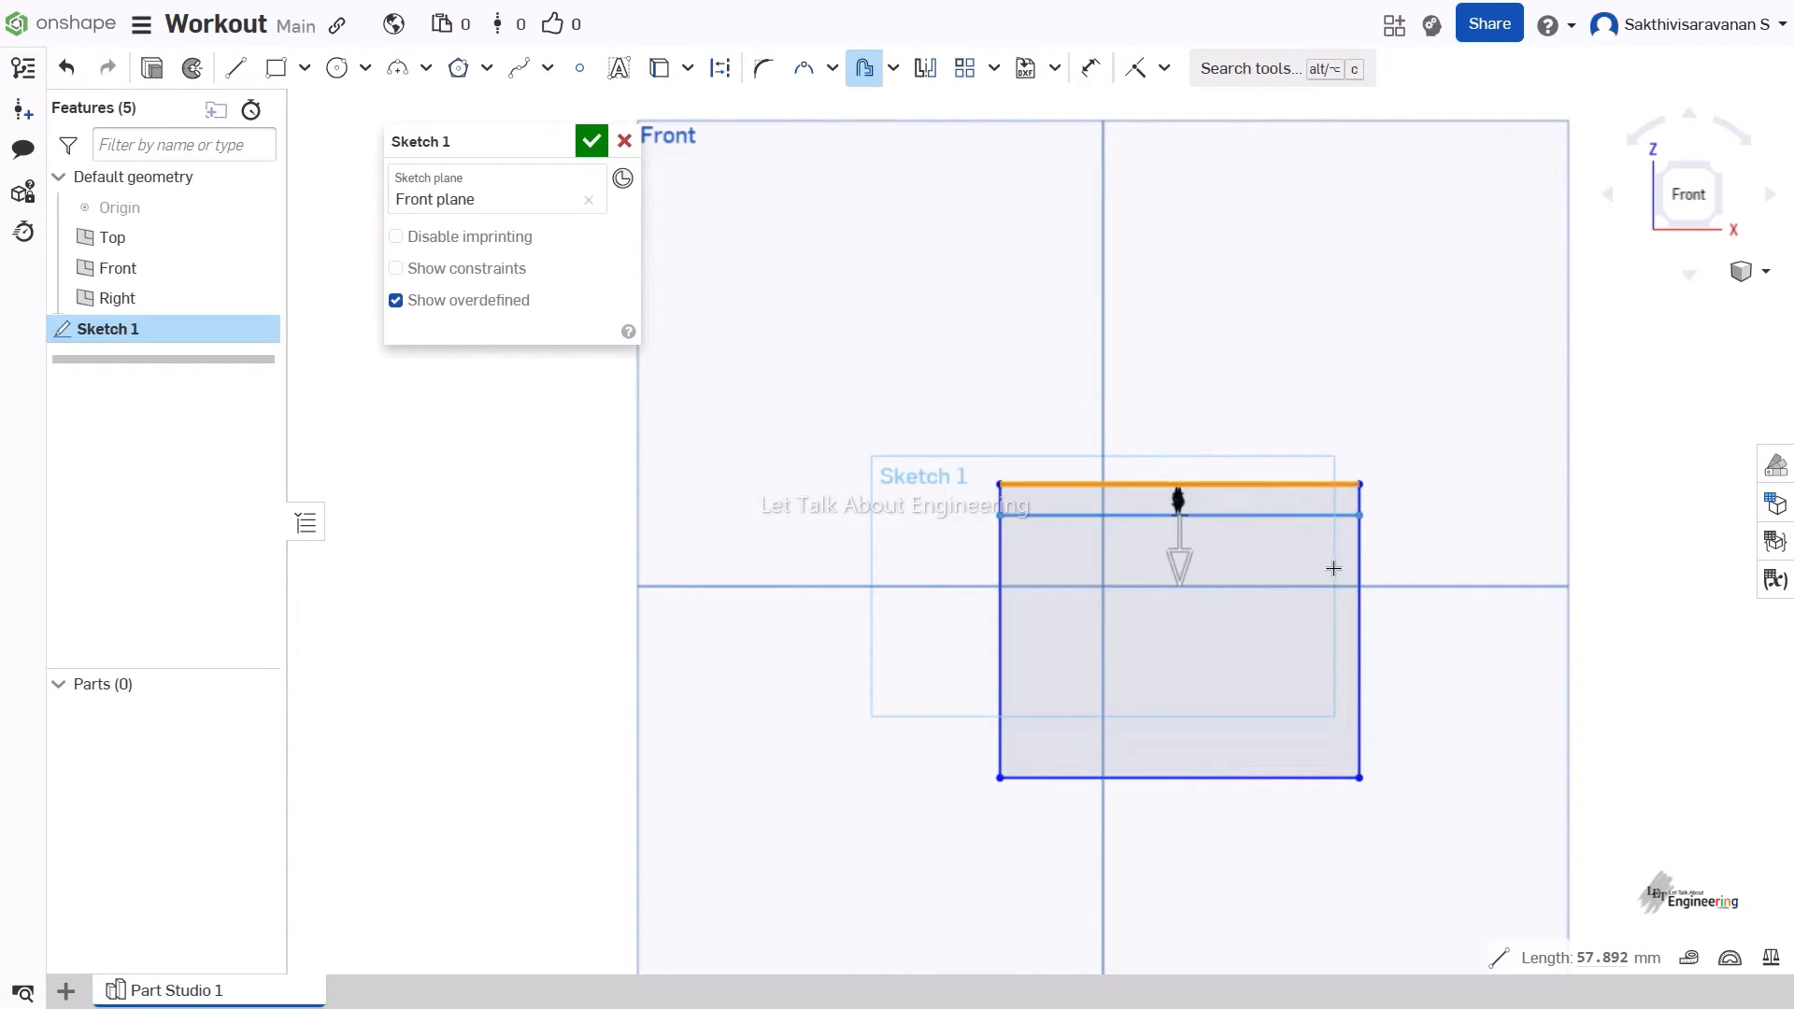
{"action": "left_click", "coordinate": [1360, 564]}
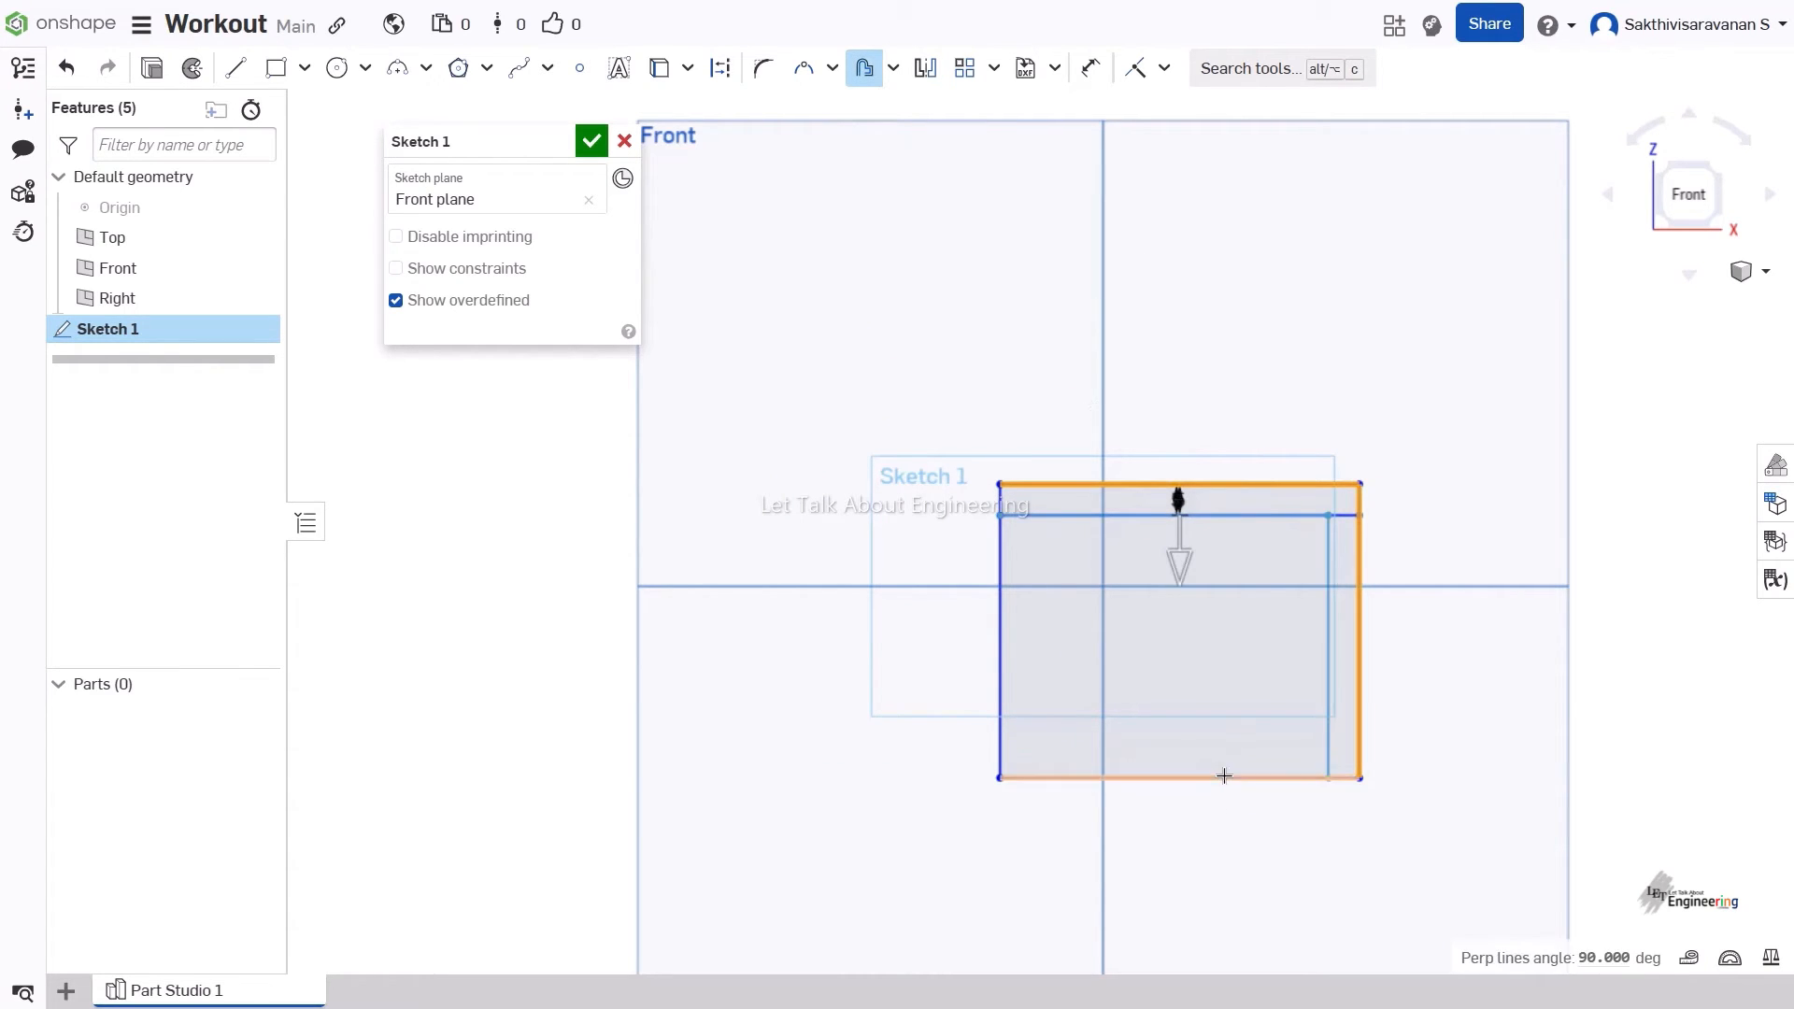
{"action": "left_click", "coordinate": [1222, 777]}
{"action": "left_click", "coordinate": [1000, 607]}
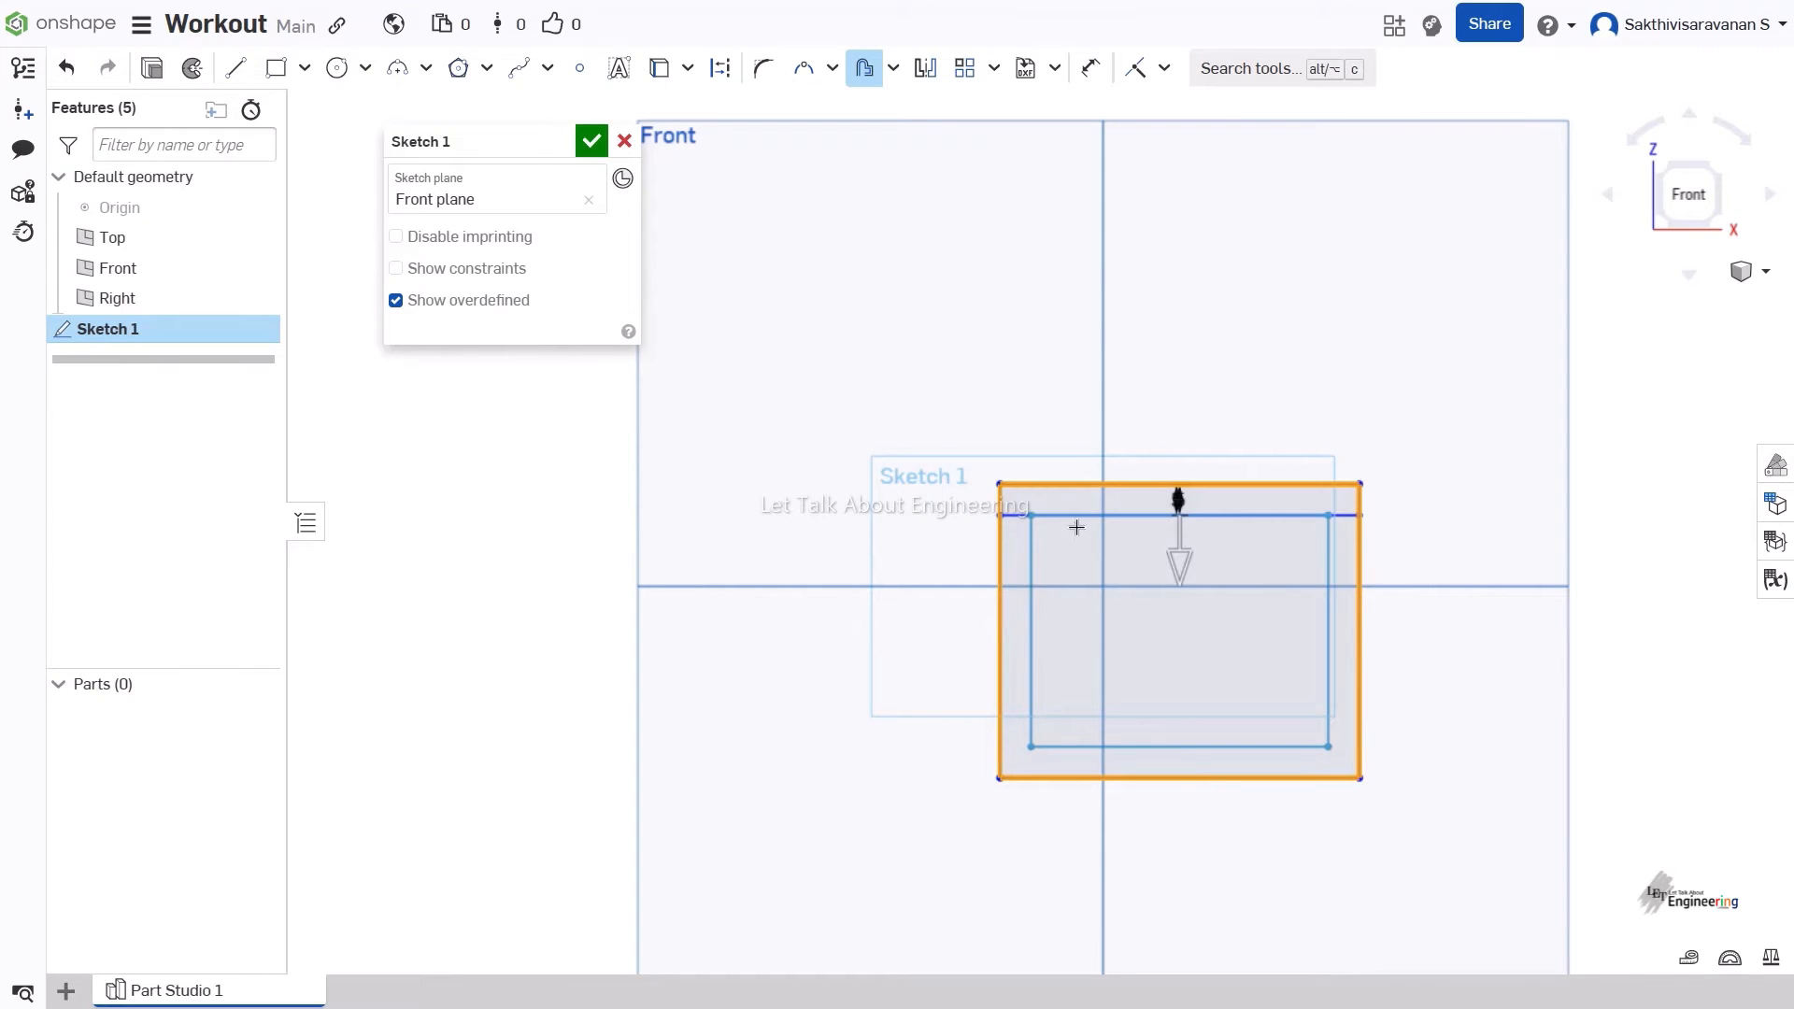
{"action": "scroll", "coordinate": [1097, 483], "scroll_direction": "up", "scroll_amount": 2}
{"action": "scroll", "coordinate": [1097, 483], "scroll_direction": "down", "scroll_amount": 4}
{"action": "scroll", "coordinate": [1141, 443], "scroll_direction": "up", "scroll_amount": 6}
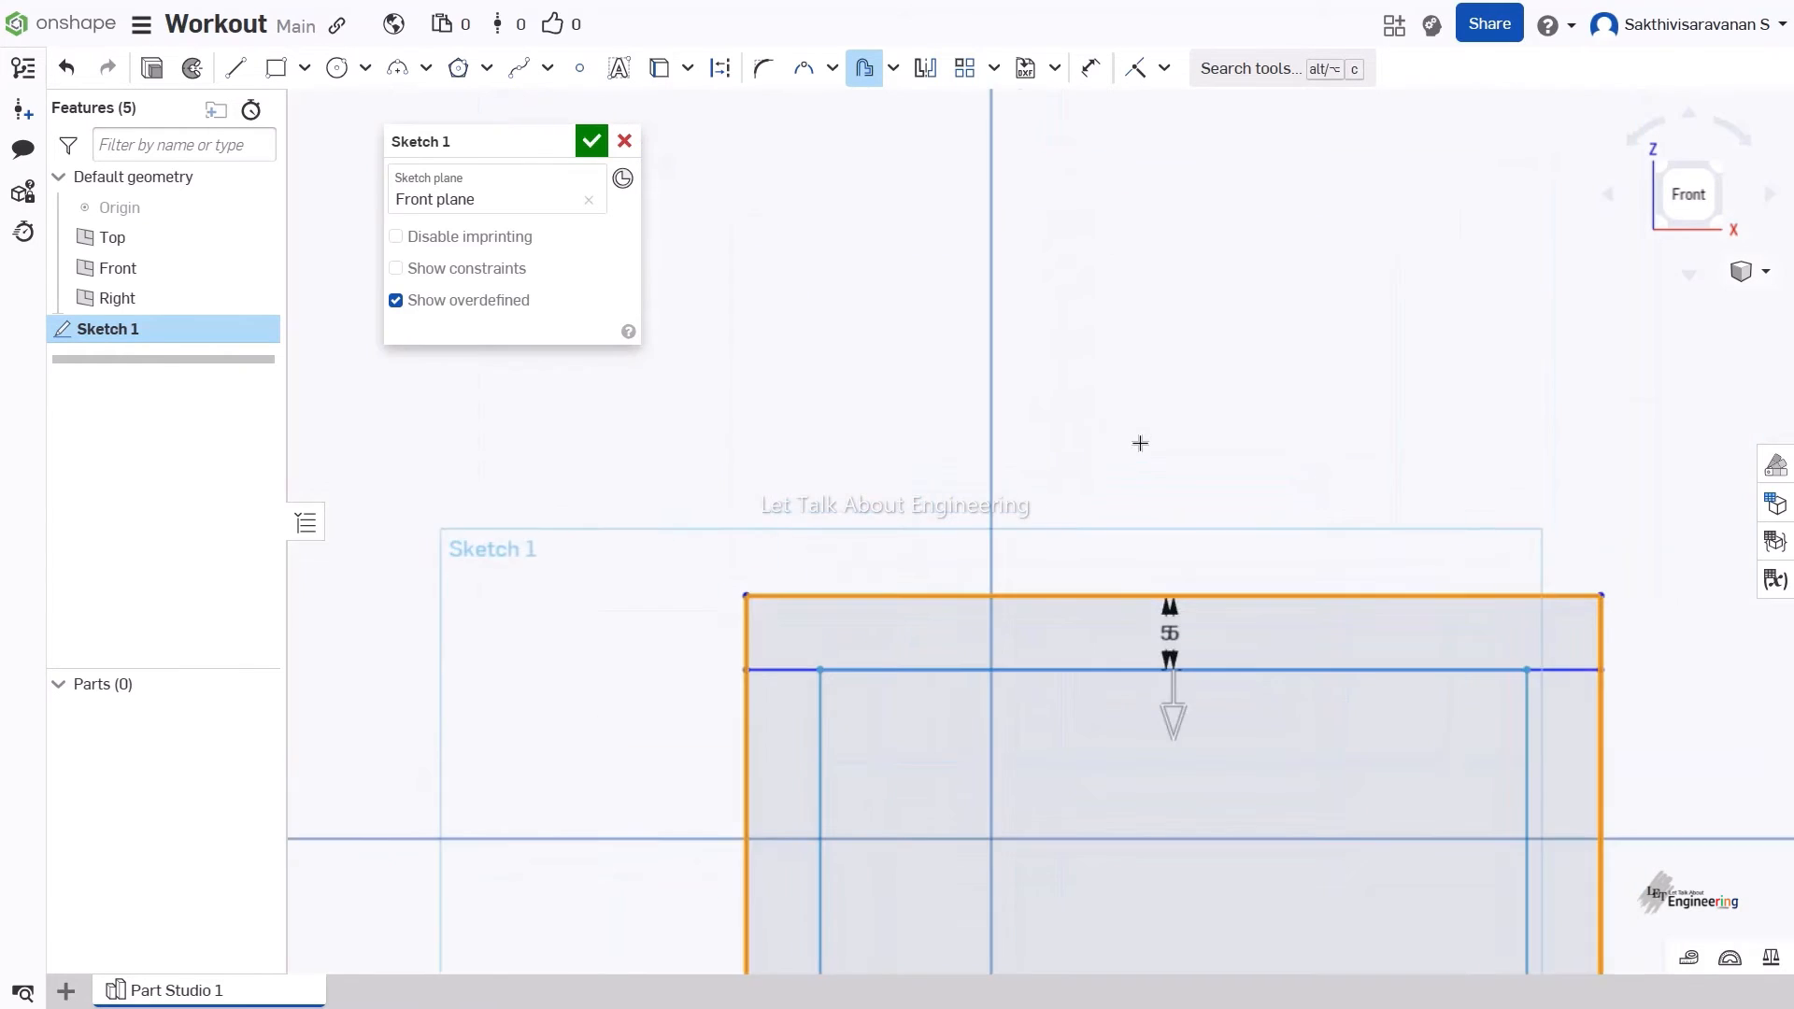
{"action": "scroll", "coordinate": [1141, 443], "scroll_direction": "down", "scroll_amount": 6}
{"action": "scroll", "coordinate": [1293, 650], "scroll_direction": "up", "scroll_amount": 2}
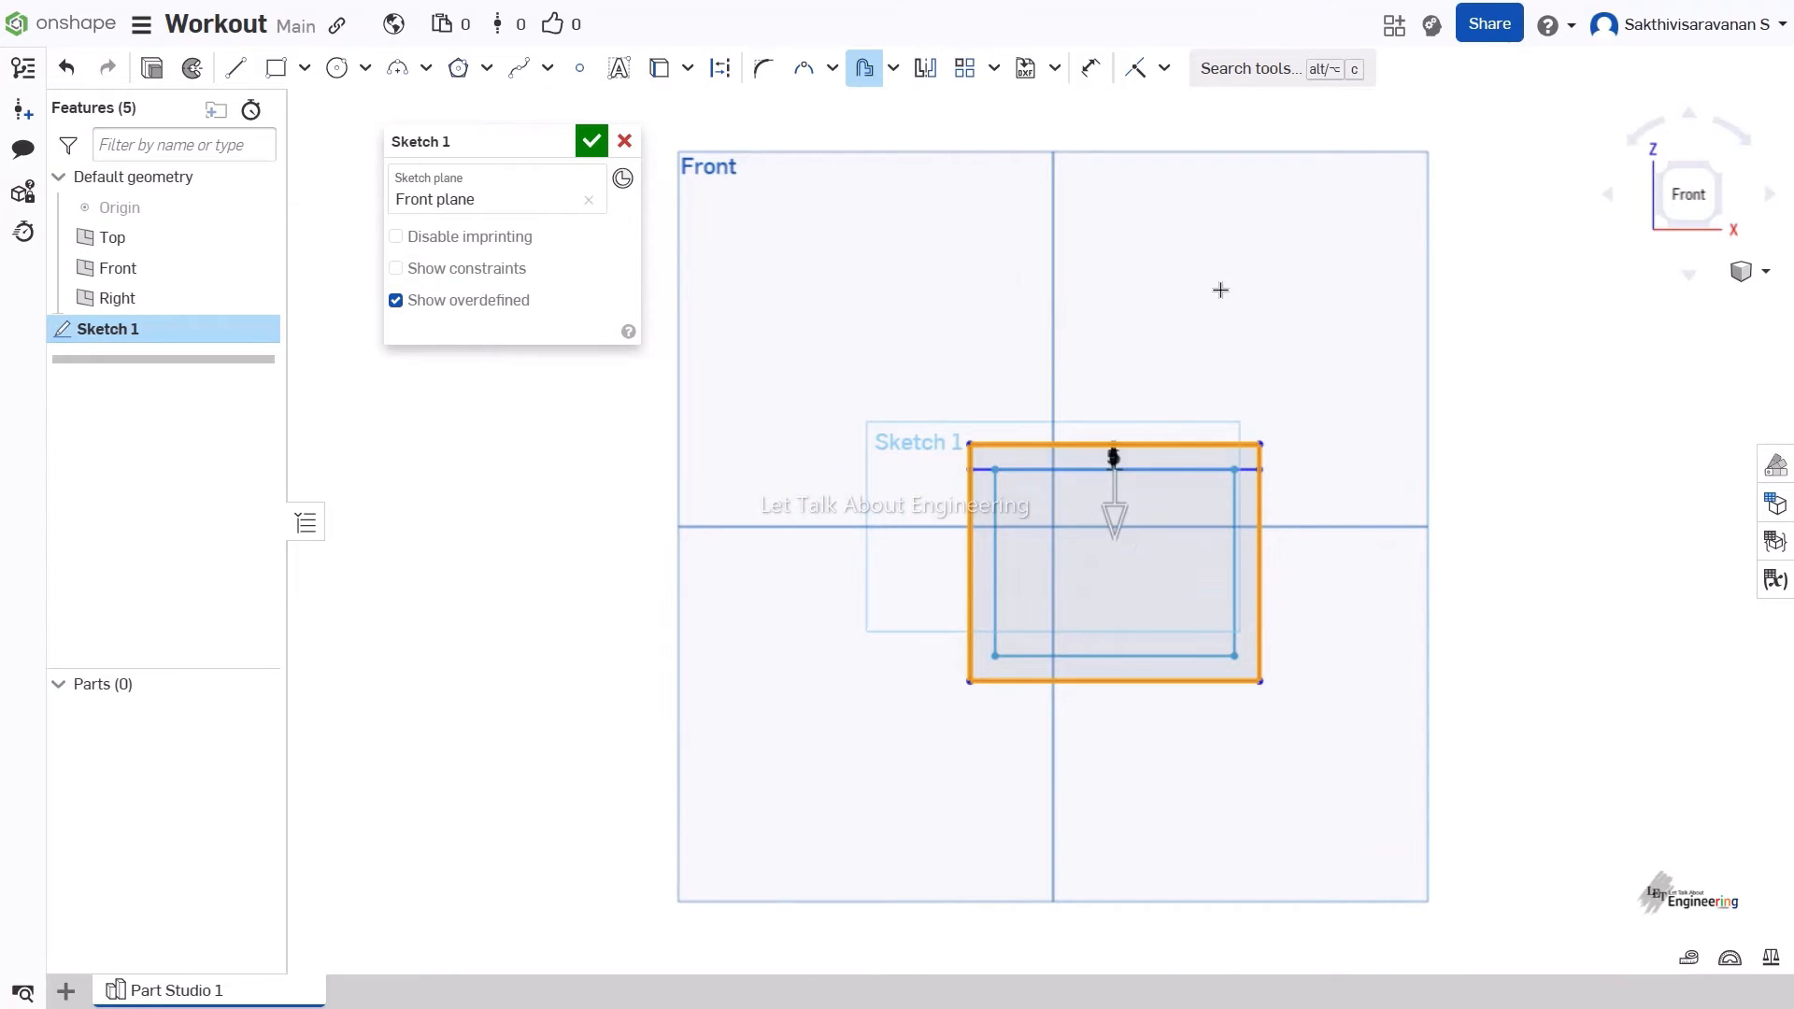
Place the inward offset of the full rectangle outline and set its distance to 10 mm.
{"action": "left_click", "coordinate": [1222, 377]}
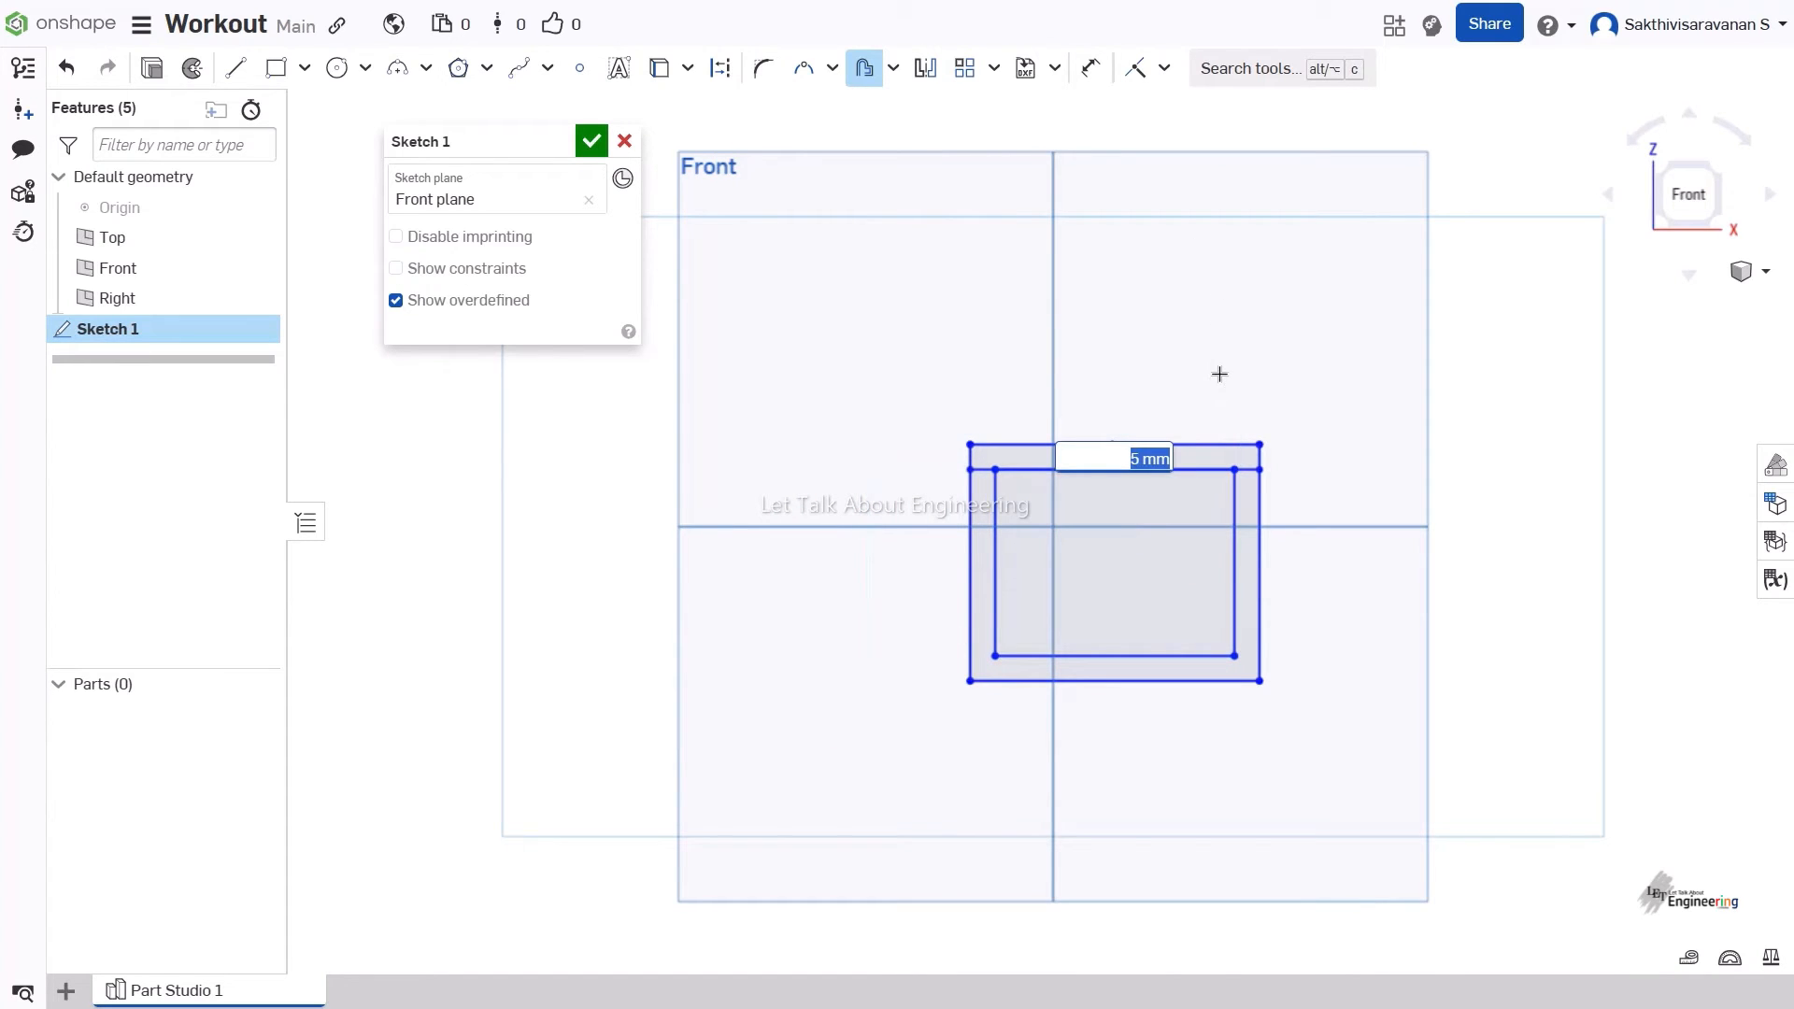
{"action": "type", "text": "10"}
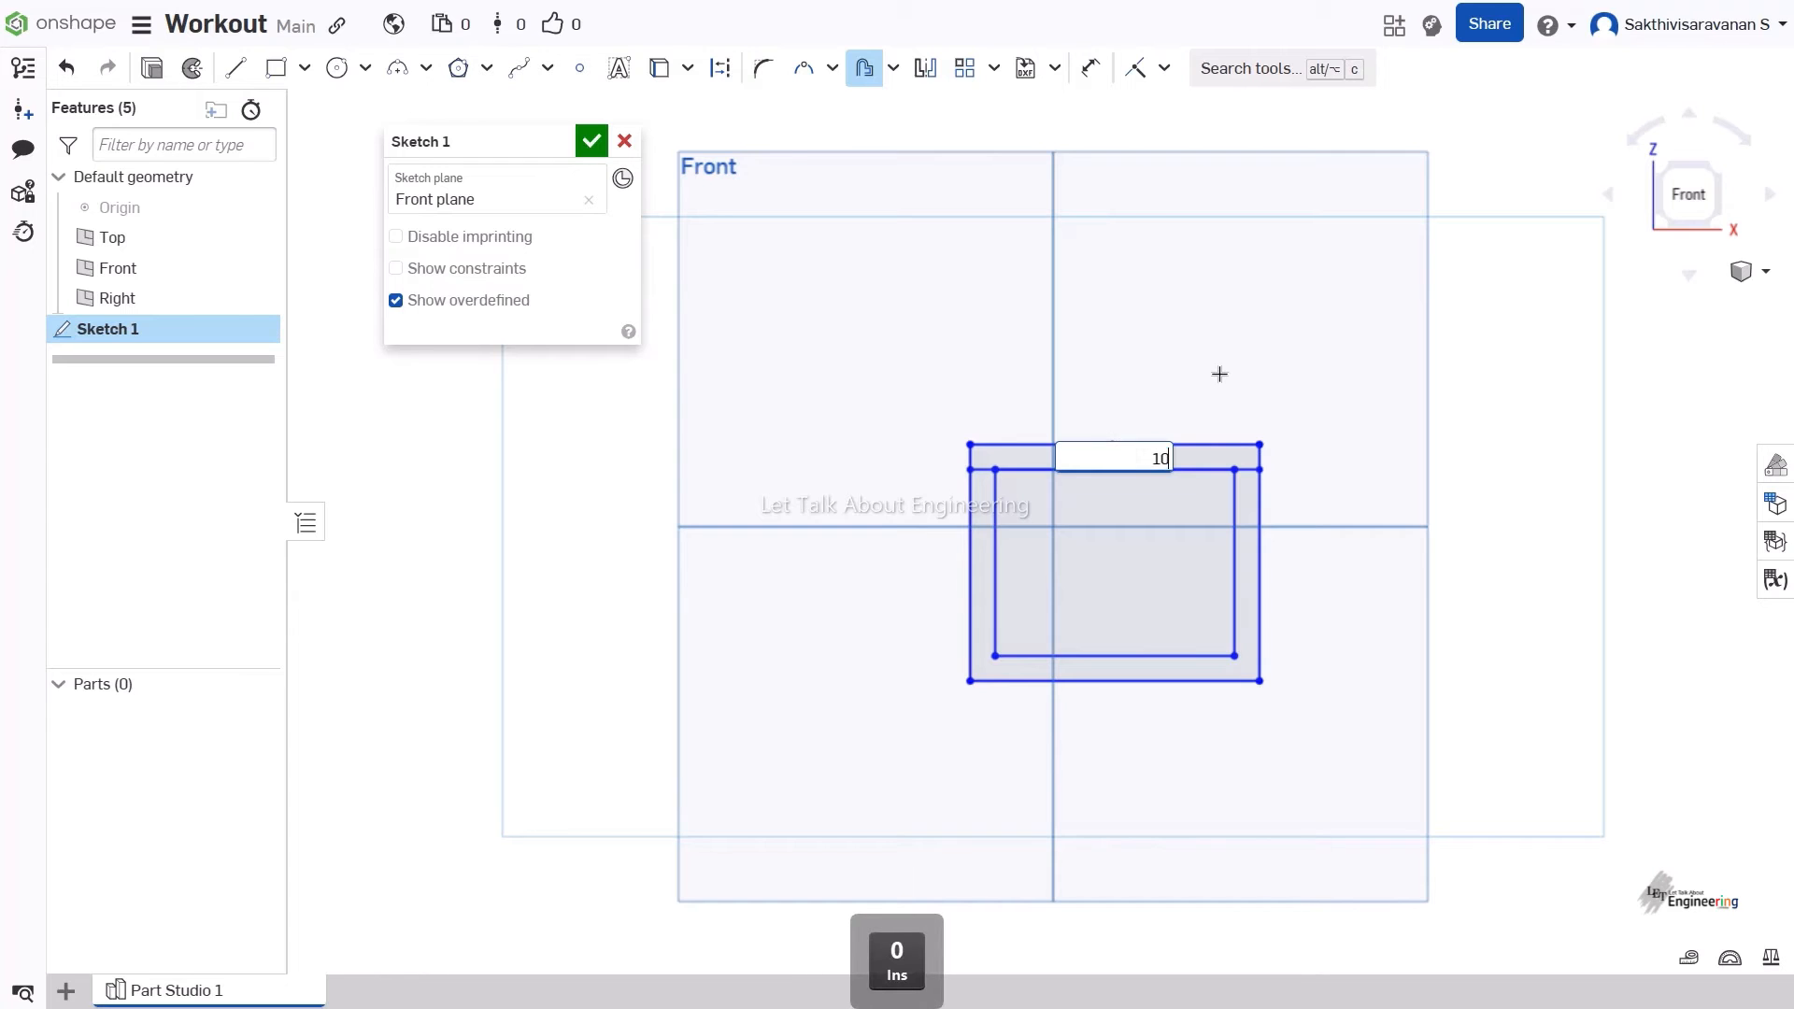
{"action": "key", "text": "Return"}
{"action": "scroll", "coordinate": [1215, 570], "scroll_direction": "up", "scroll_amount": 1}
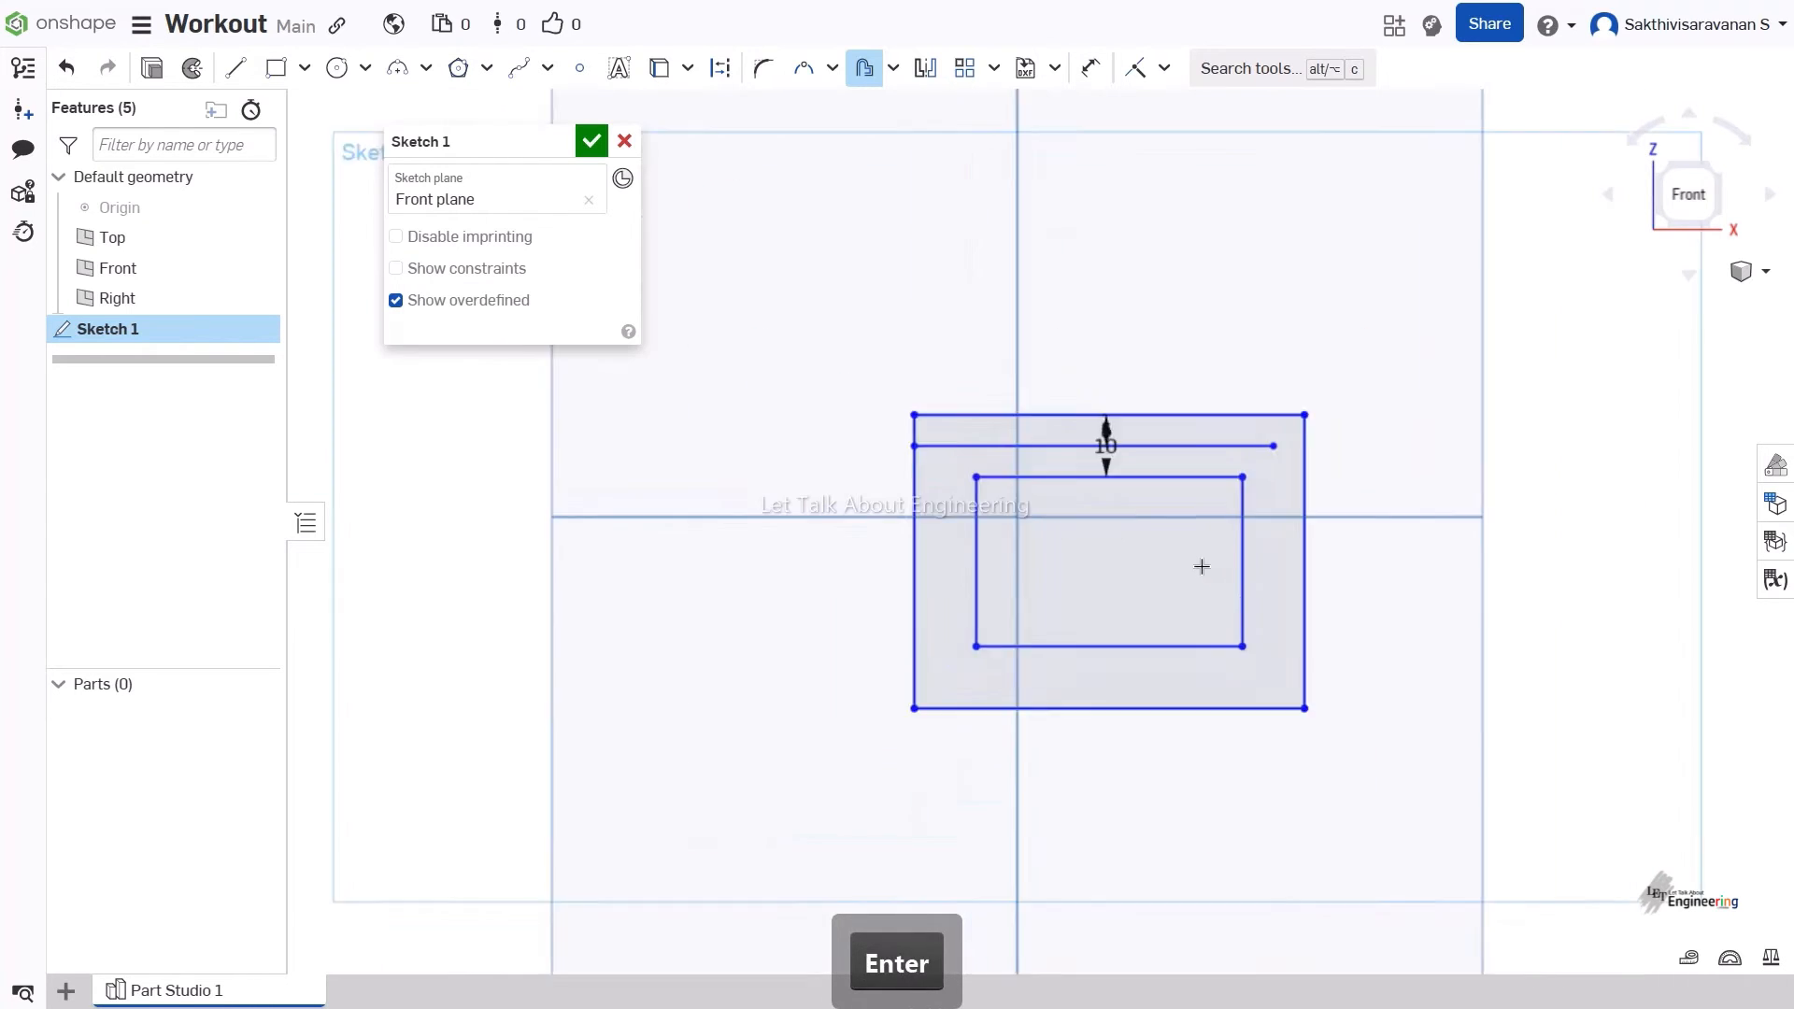
{"action": "scroll", "coordinate": [1202, 560], "scroll_direction": "down", "scroll_amount": 2}
{"action": "scroll", "coordinate": [1202, 549], "scroll_direction": "up", "scroll_amount": 4}
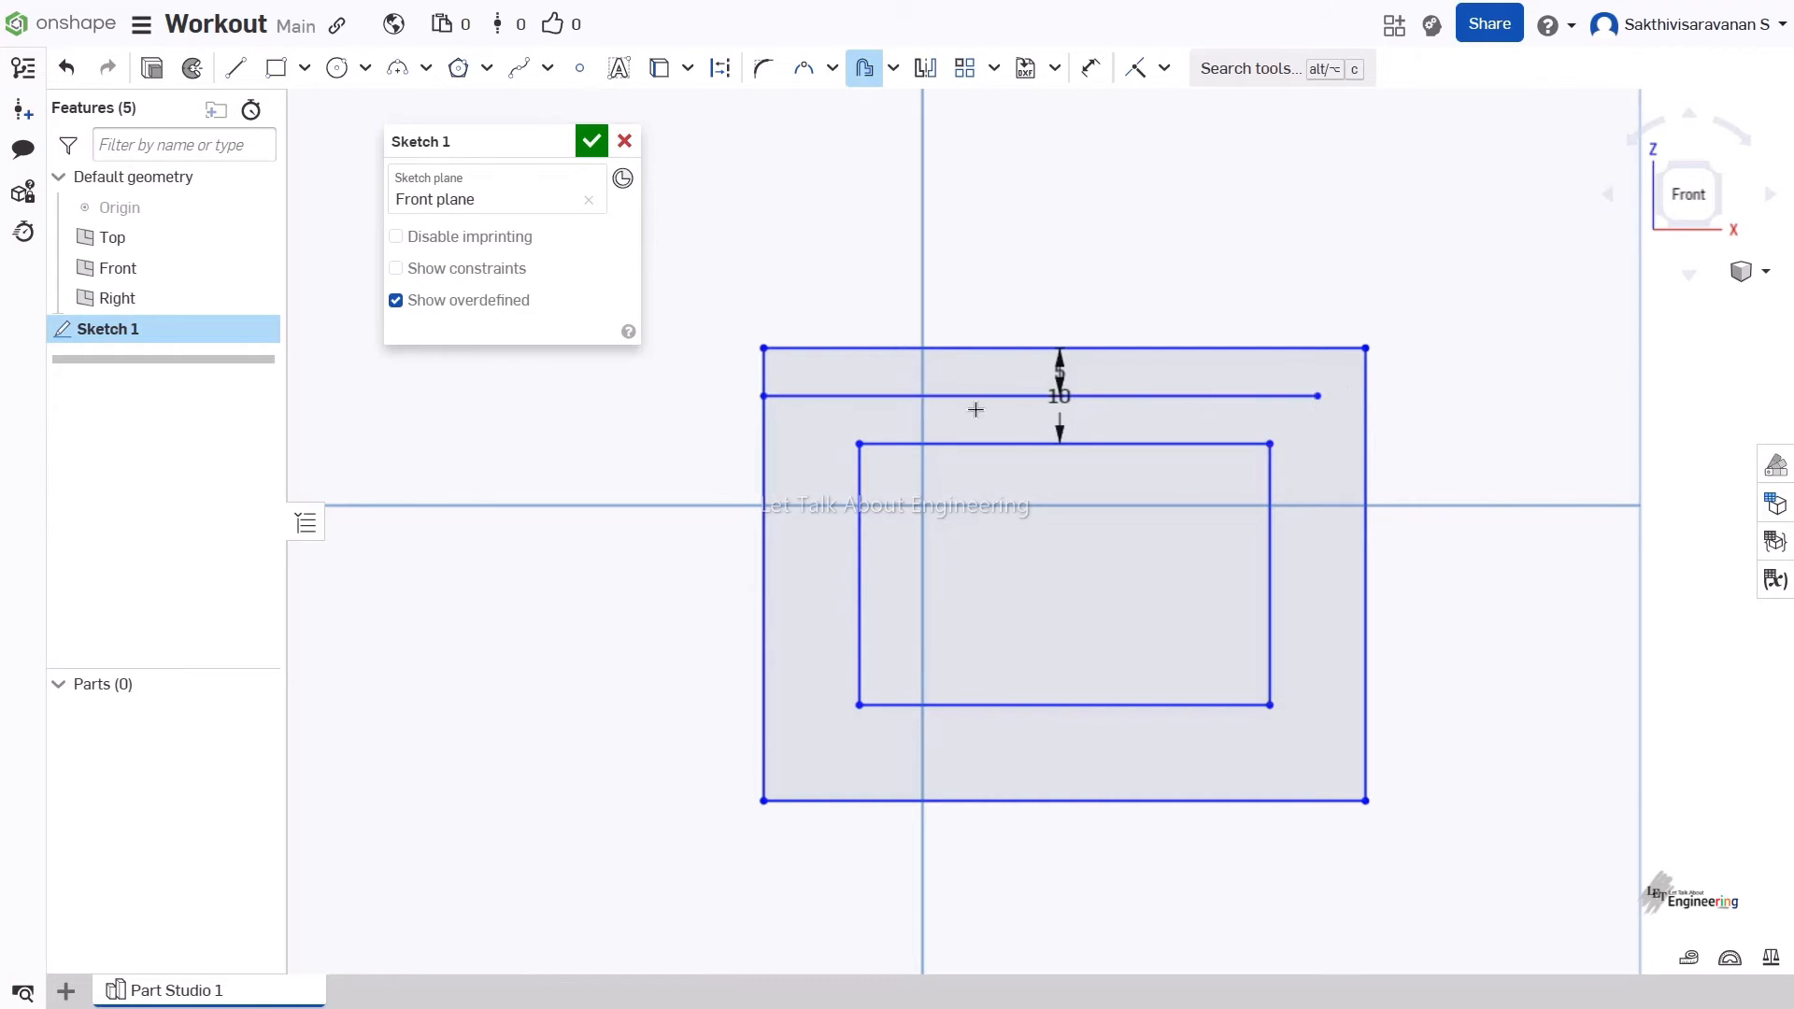
{"action": "scroll", "coordinate": [1010, 432], "scroll_direction": "up", "scroll_amount": 5}
{"action": "scroll", "coordinate": [1043, 401], "scroll_direction": "down", "scroll_amount": 3}
{"action": "scroll", "coordinate": [1043, 401], "scroll_direction": "down", "scroll_amount": 2}
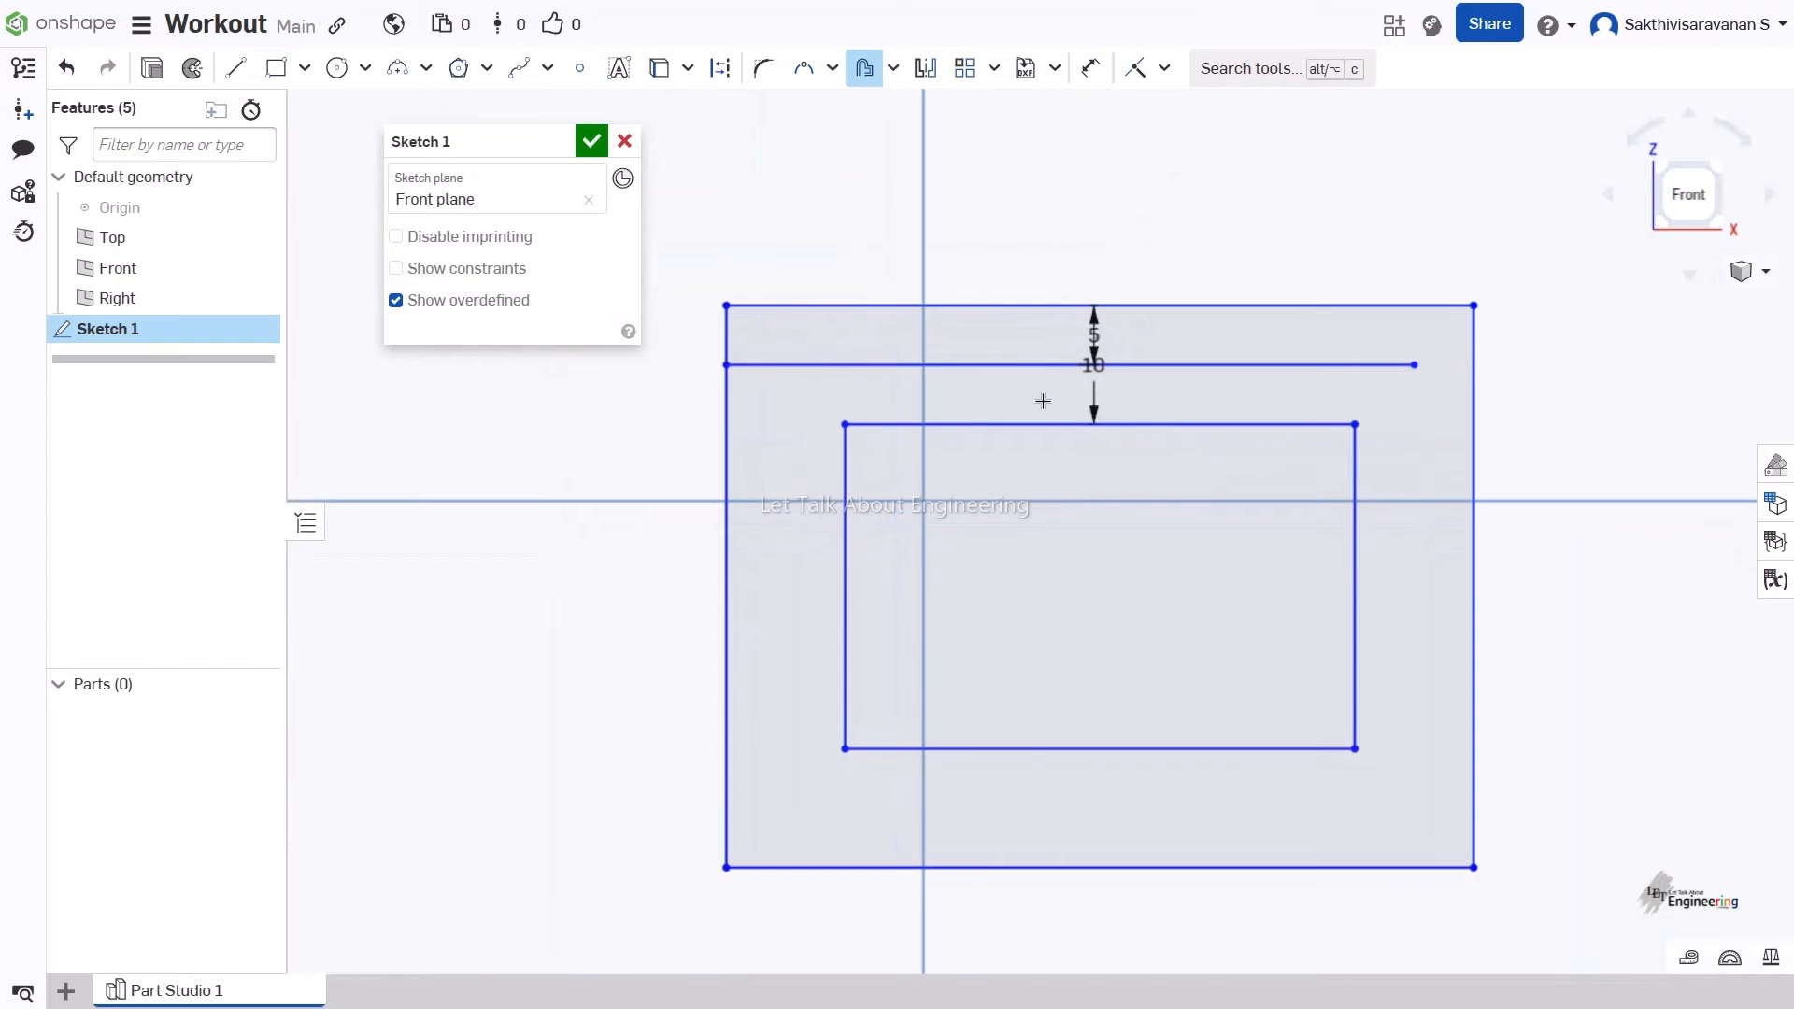
{"action": "scroll", "coordinate": [1042, 361], "scroll_direction": "down", "scroll_amount": 1}
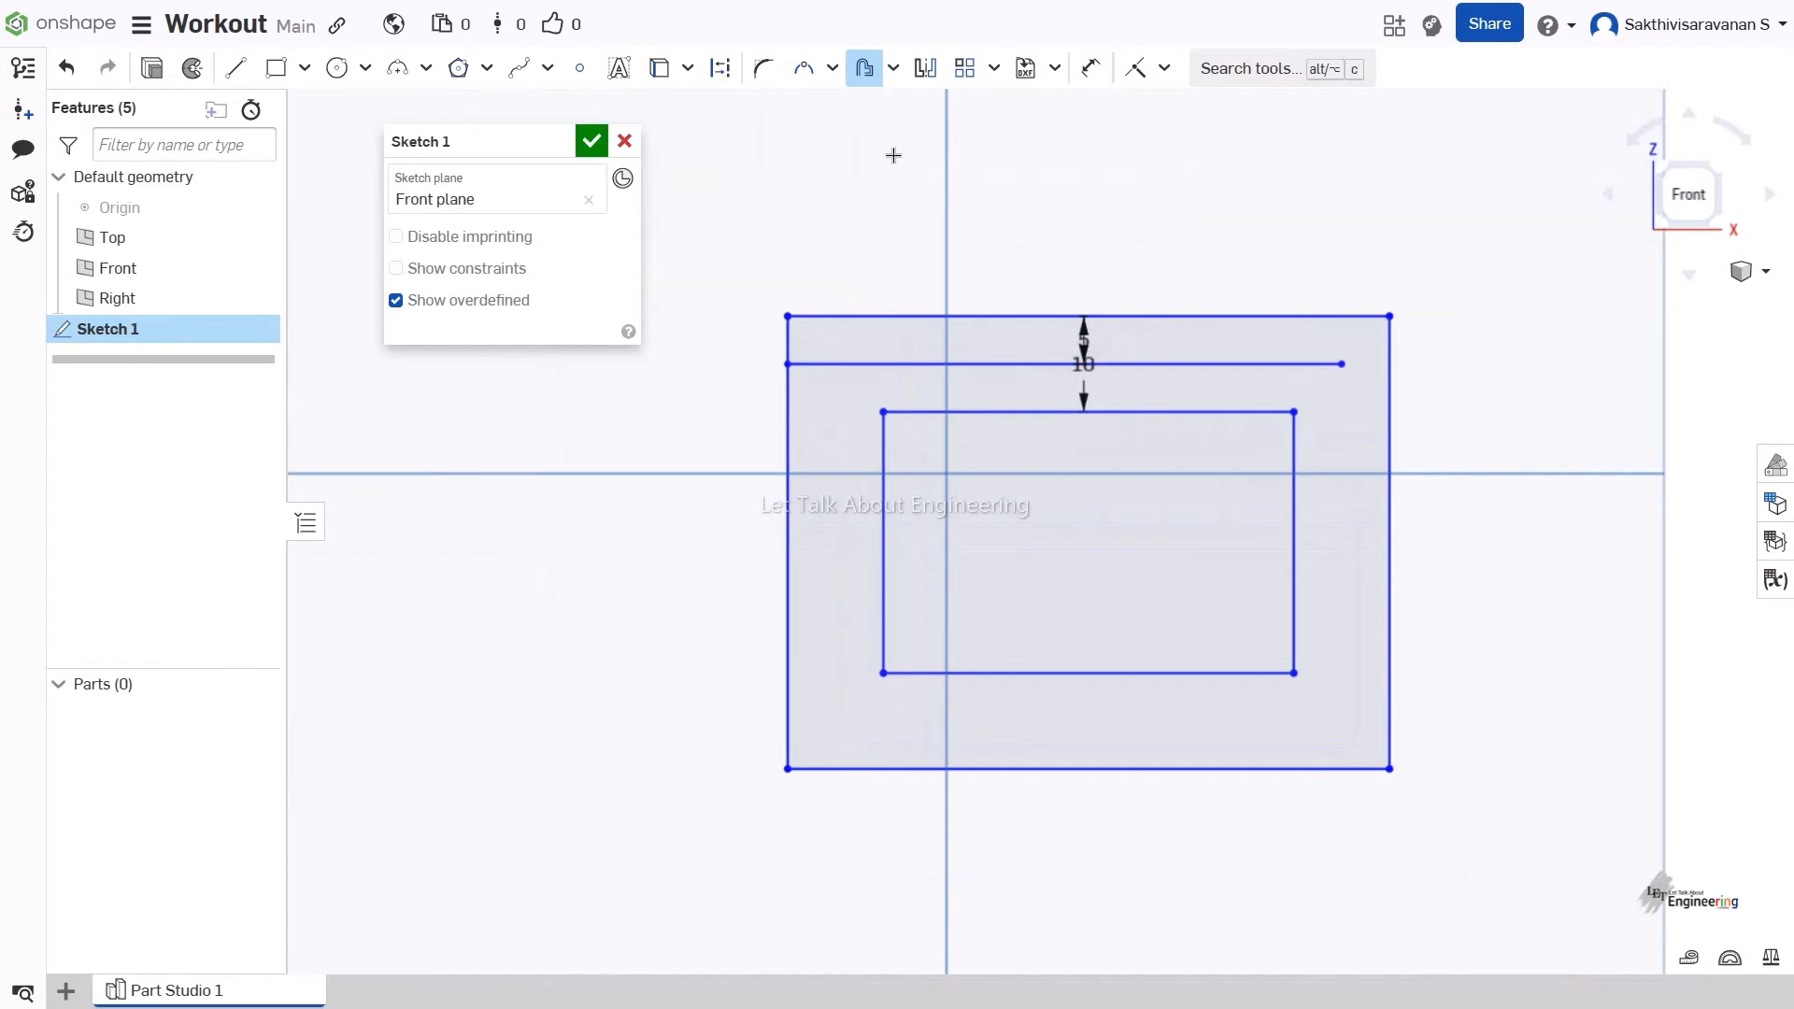
Leave the Offset tool and undo both offsets and the rectangle to clear the sketch.
{"action": "left_click", "coordinate": [897, 73]}
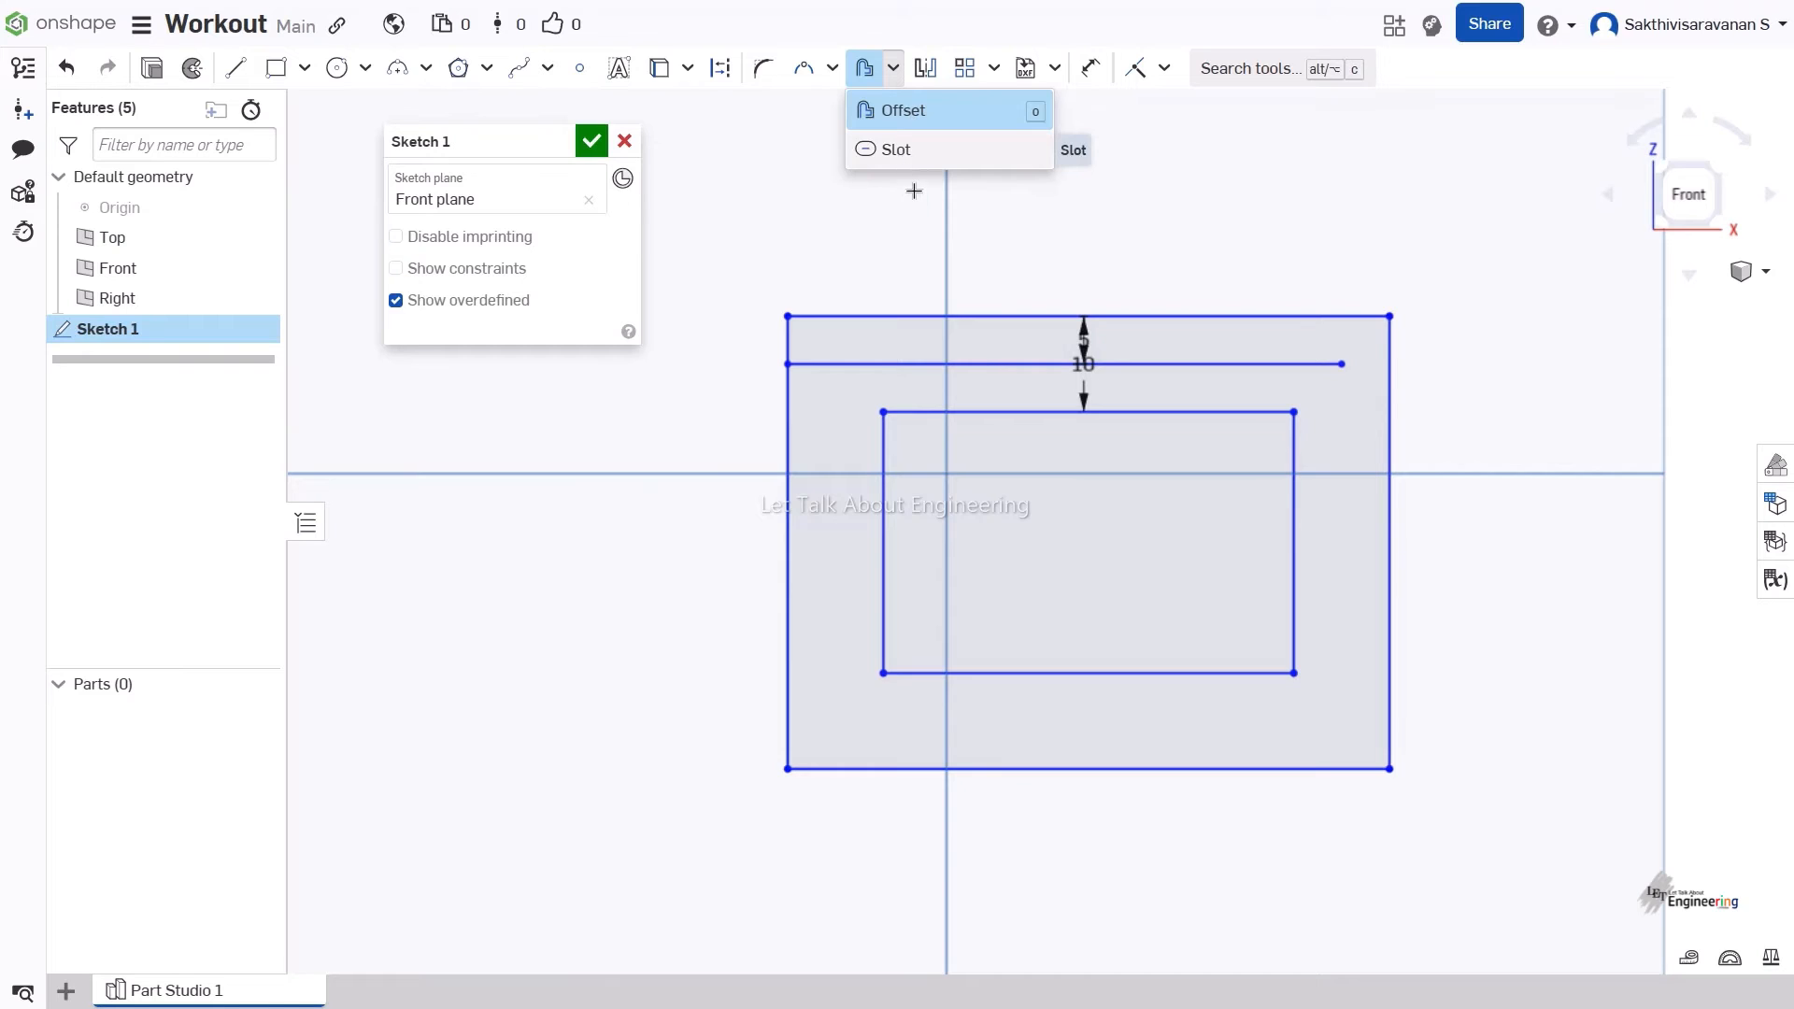
{"action": "key", "text": "Escape"}
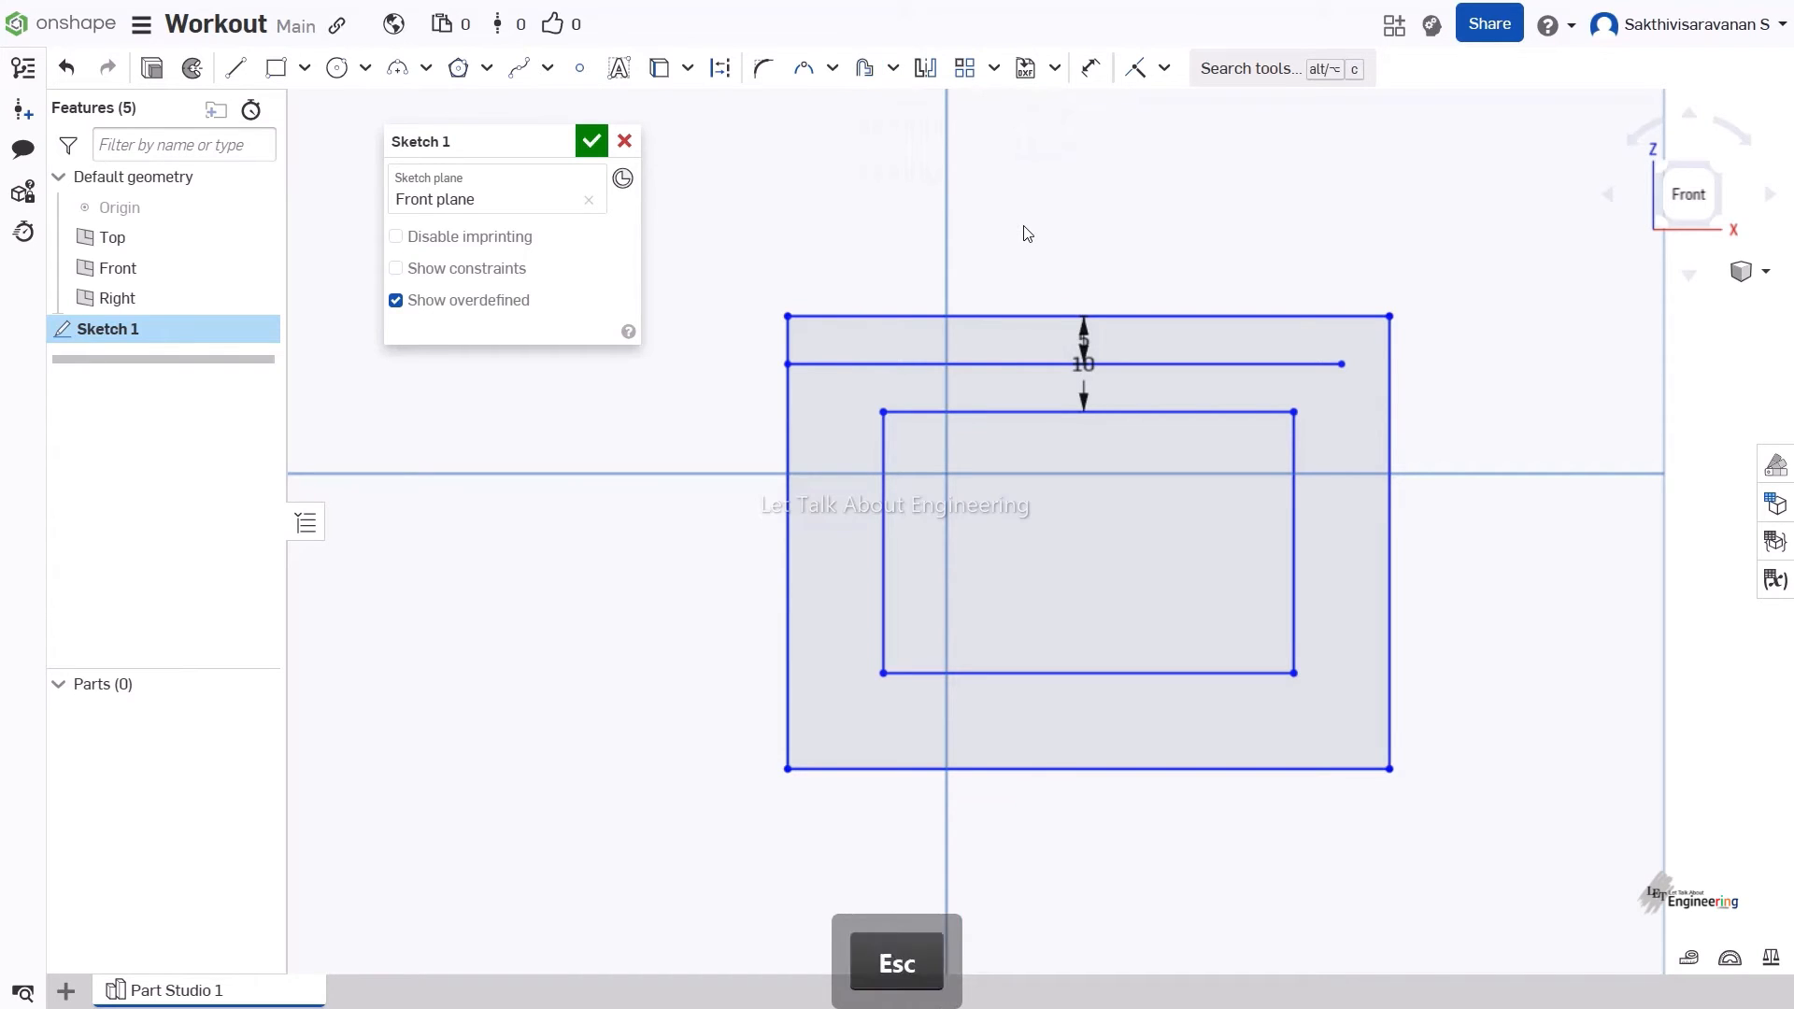
{"action": "key", "text": "ctrl+z"}
{"action": "key", "text": "ctrl+z"}
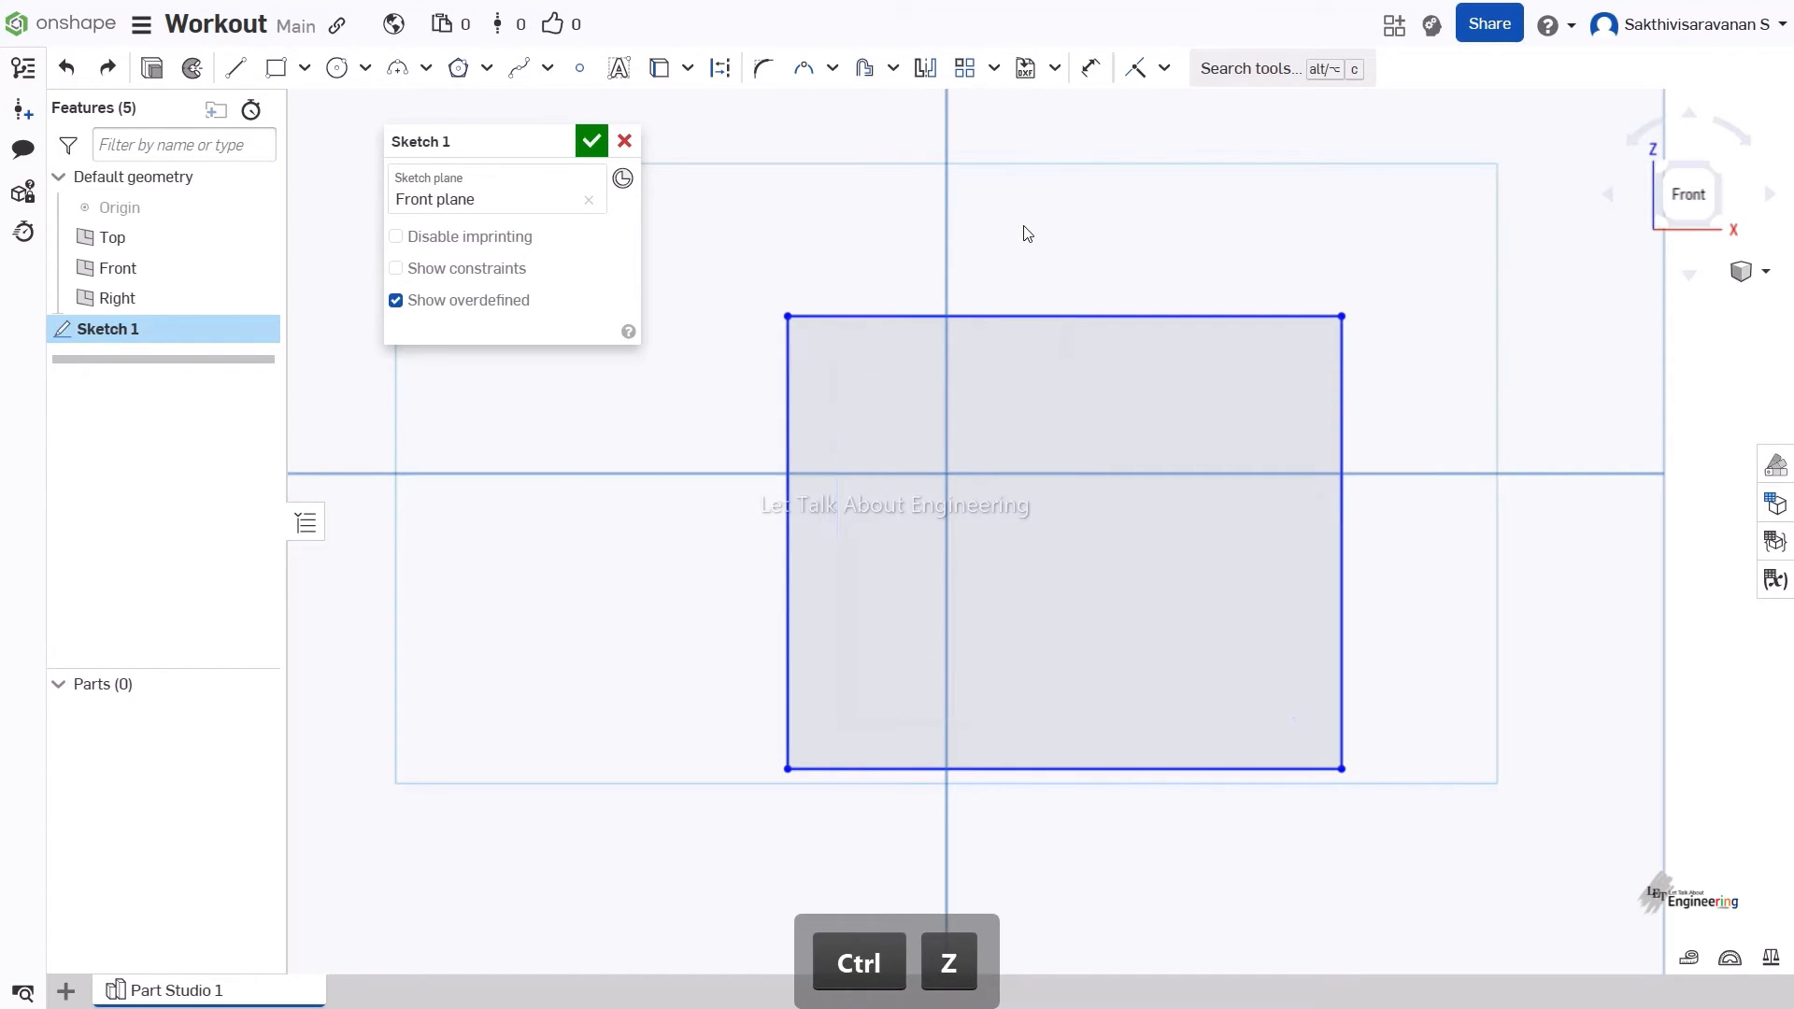
{"action": "key", "text": "ctrl+z"}
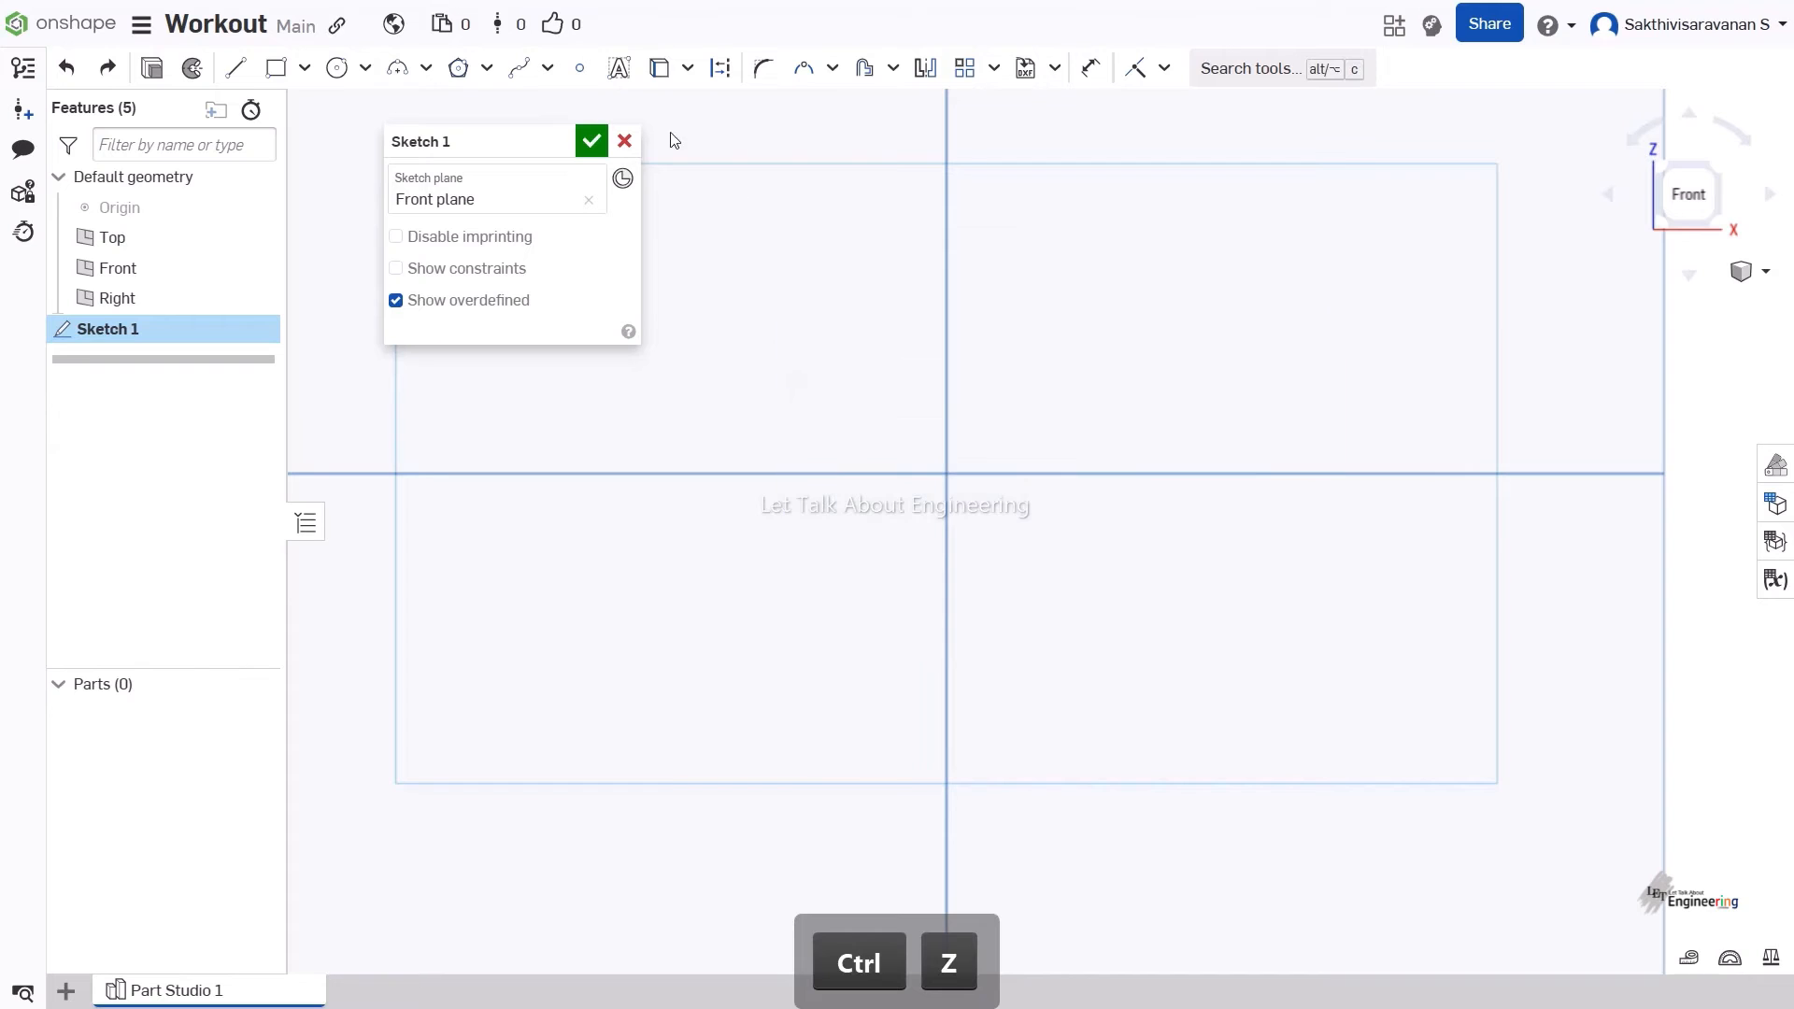
Sketch a horizontal line about 52 mm long just below the horizontal axis, crossing the vertical axis, and exit the Line tool.
{"action": "left_click", "coordinate": [236, 68]}
{"action": "left_click", "coordinate": [827, 477]}
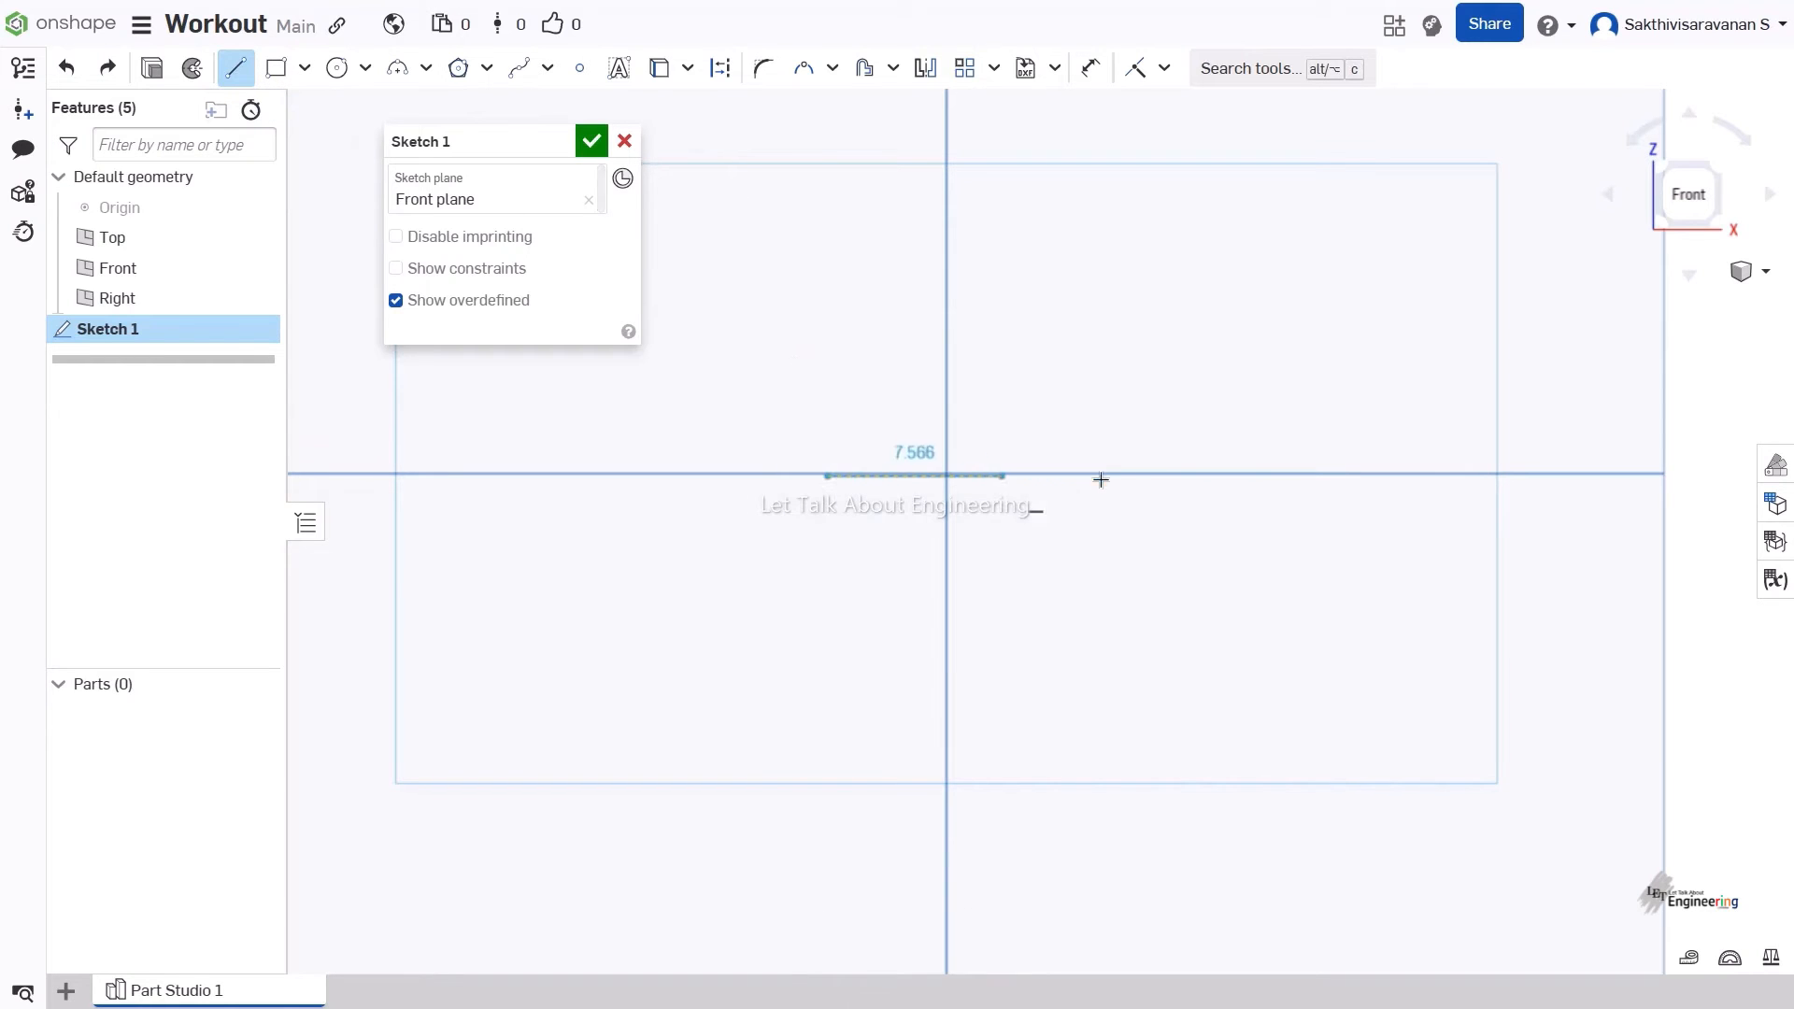
{"action": "left_click", "coordinate": [1322, 476]}
{"action": "right_click", "coordinate": [1278, 316]}
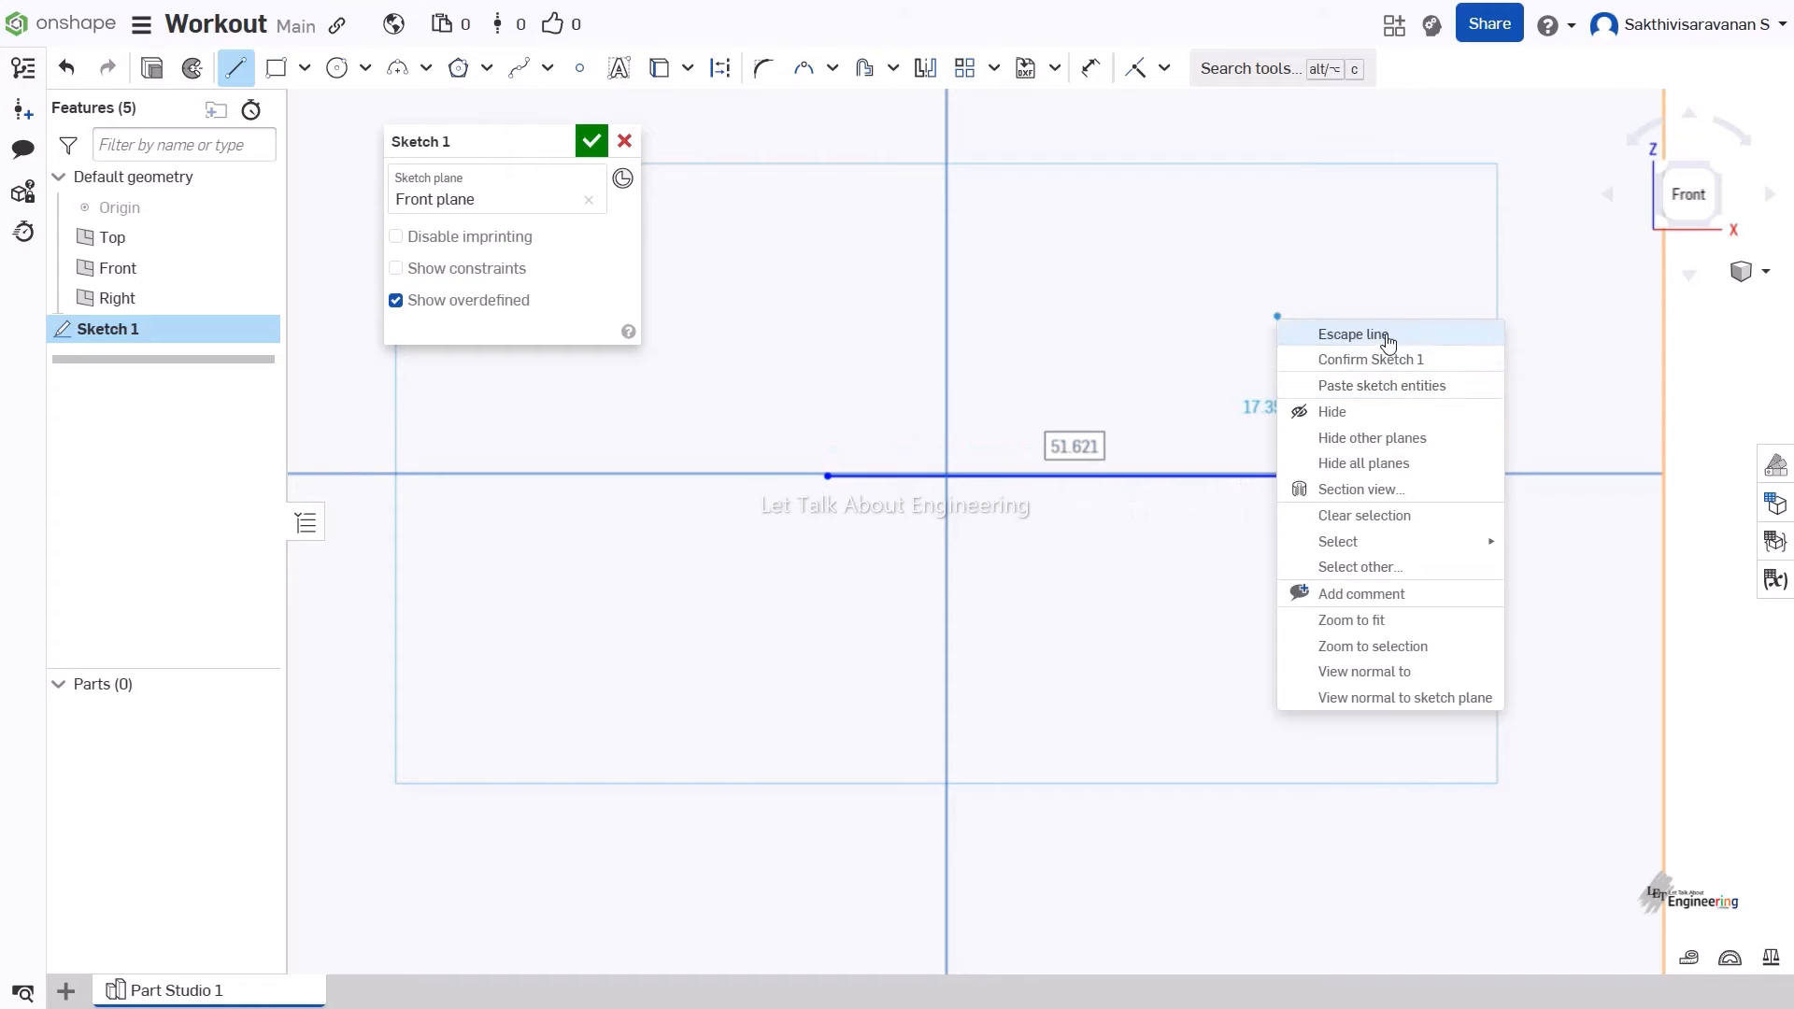
{"action": "left_click", "coordinate": [1388, 336]}
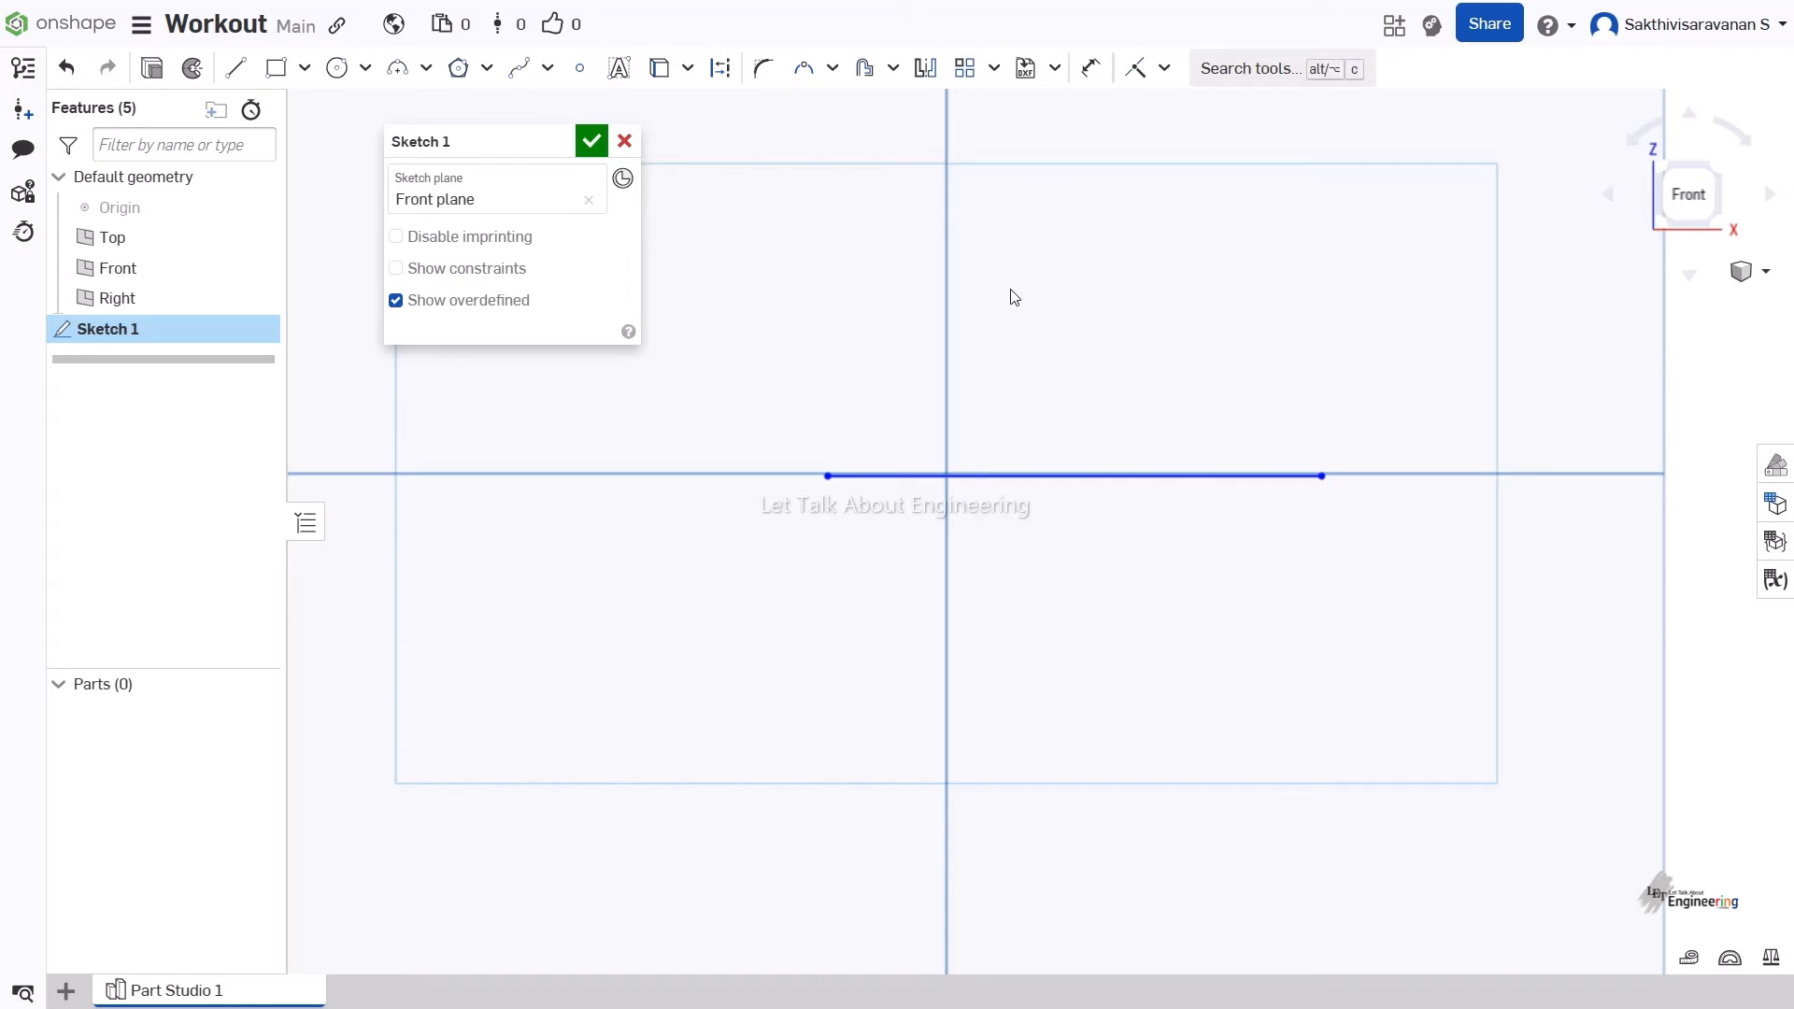
Apply the Slot tool to the sketched horizontal line.
{"action": "left_click", "coordinate": [894, 68]}
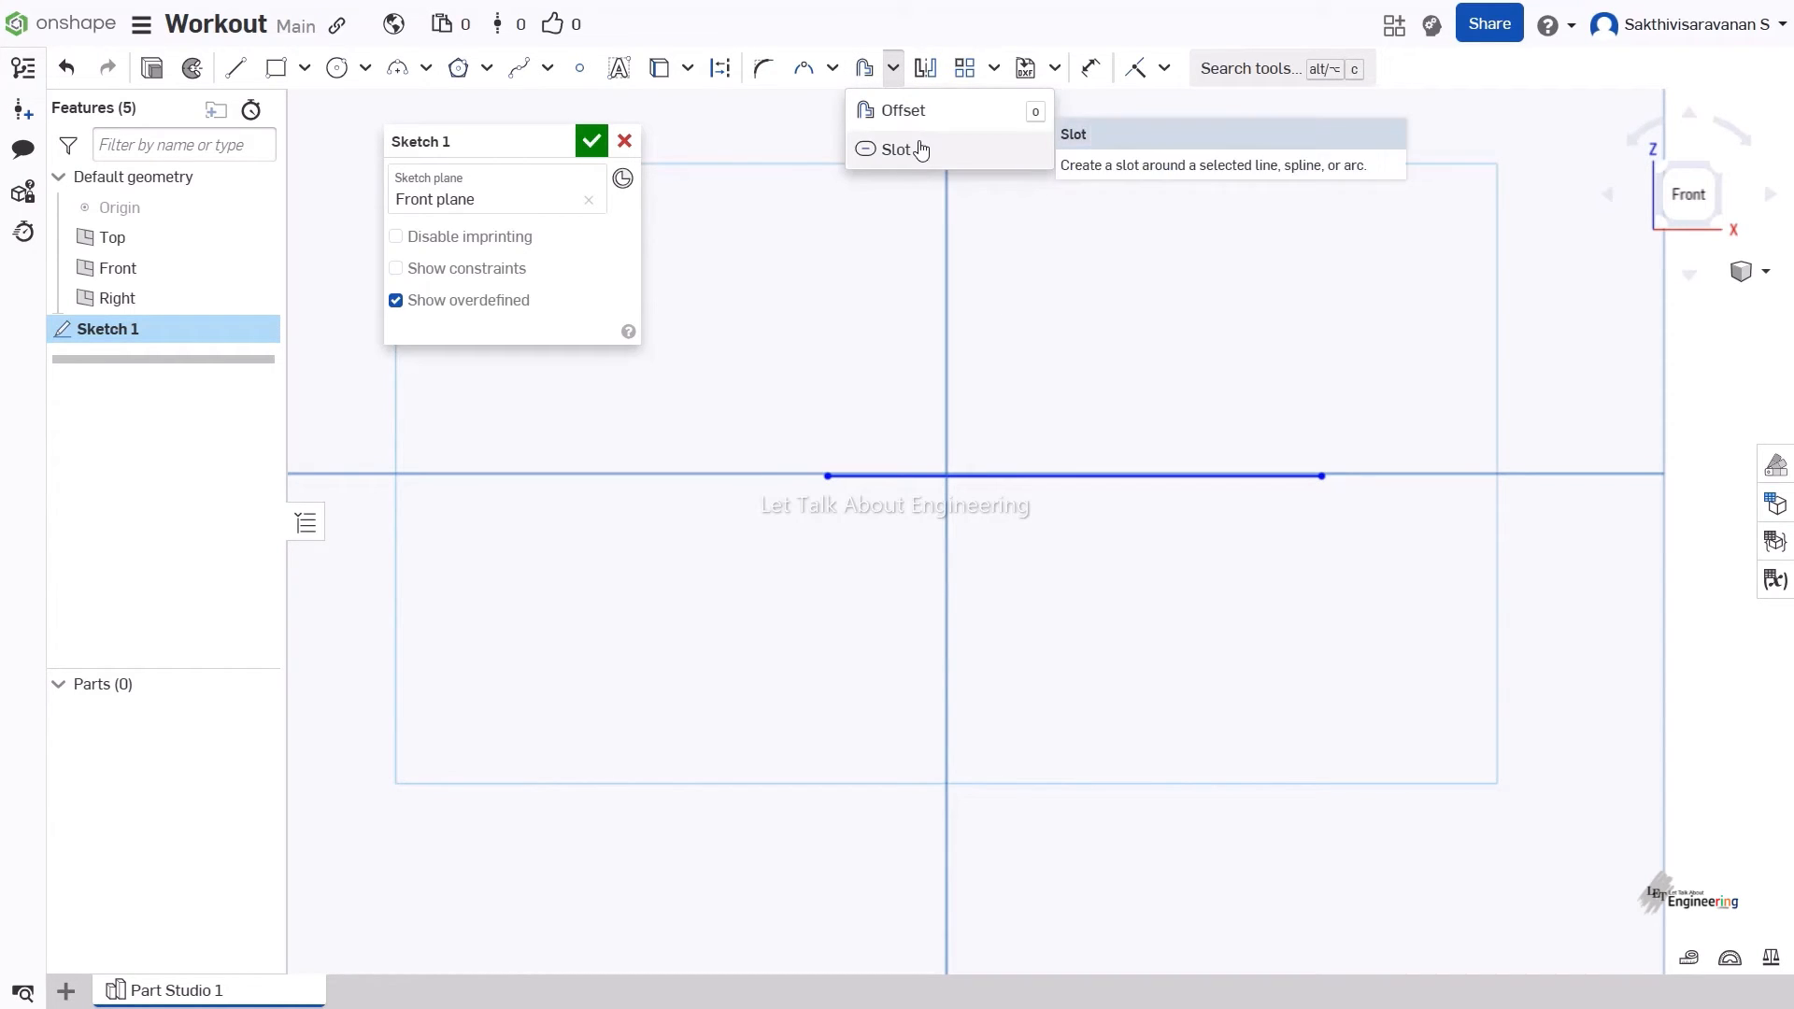
{"action": "left_click", "coordinate": [921, 151]}
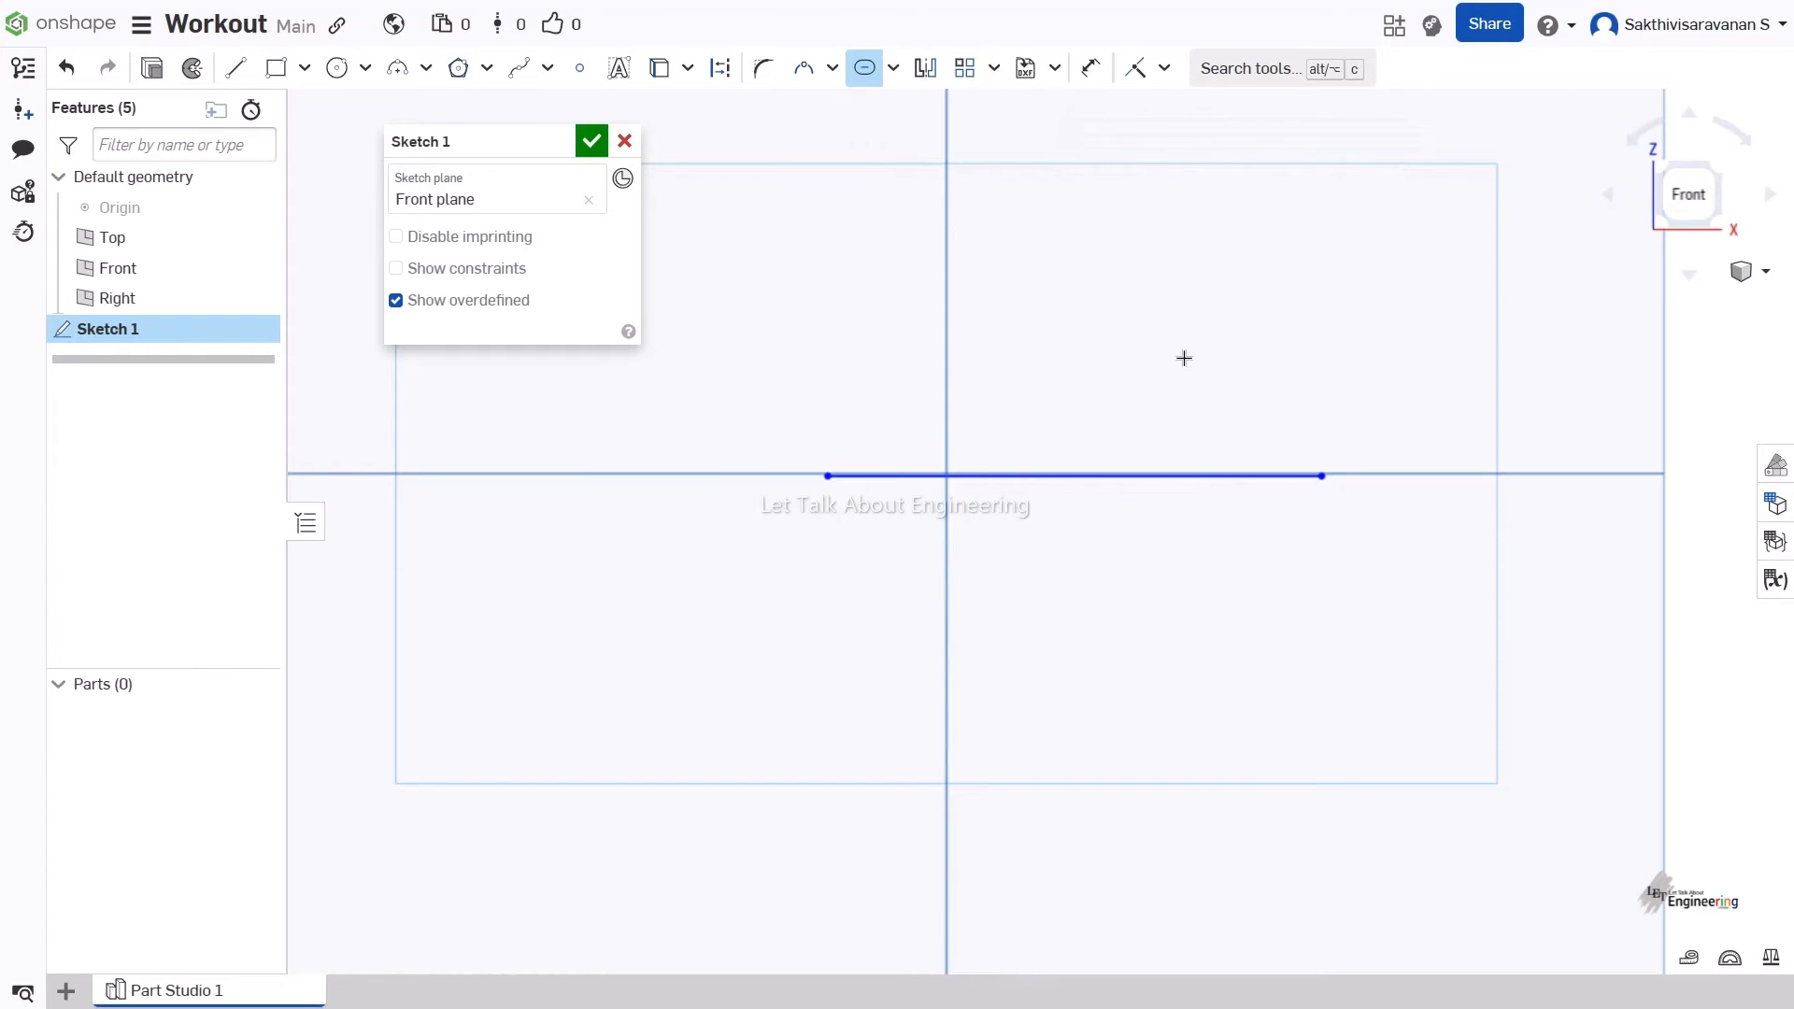
{"action": "left_click", "coordinate": [1138, 475]}
{"action": "scroll", "coordinate": [948, 508], "scroll_direction": "down", "scroll_amount": 5}
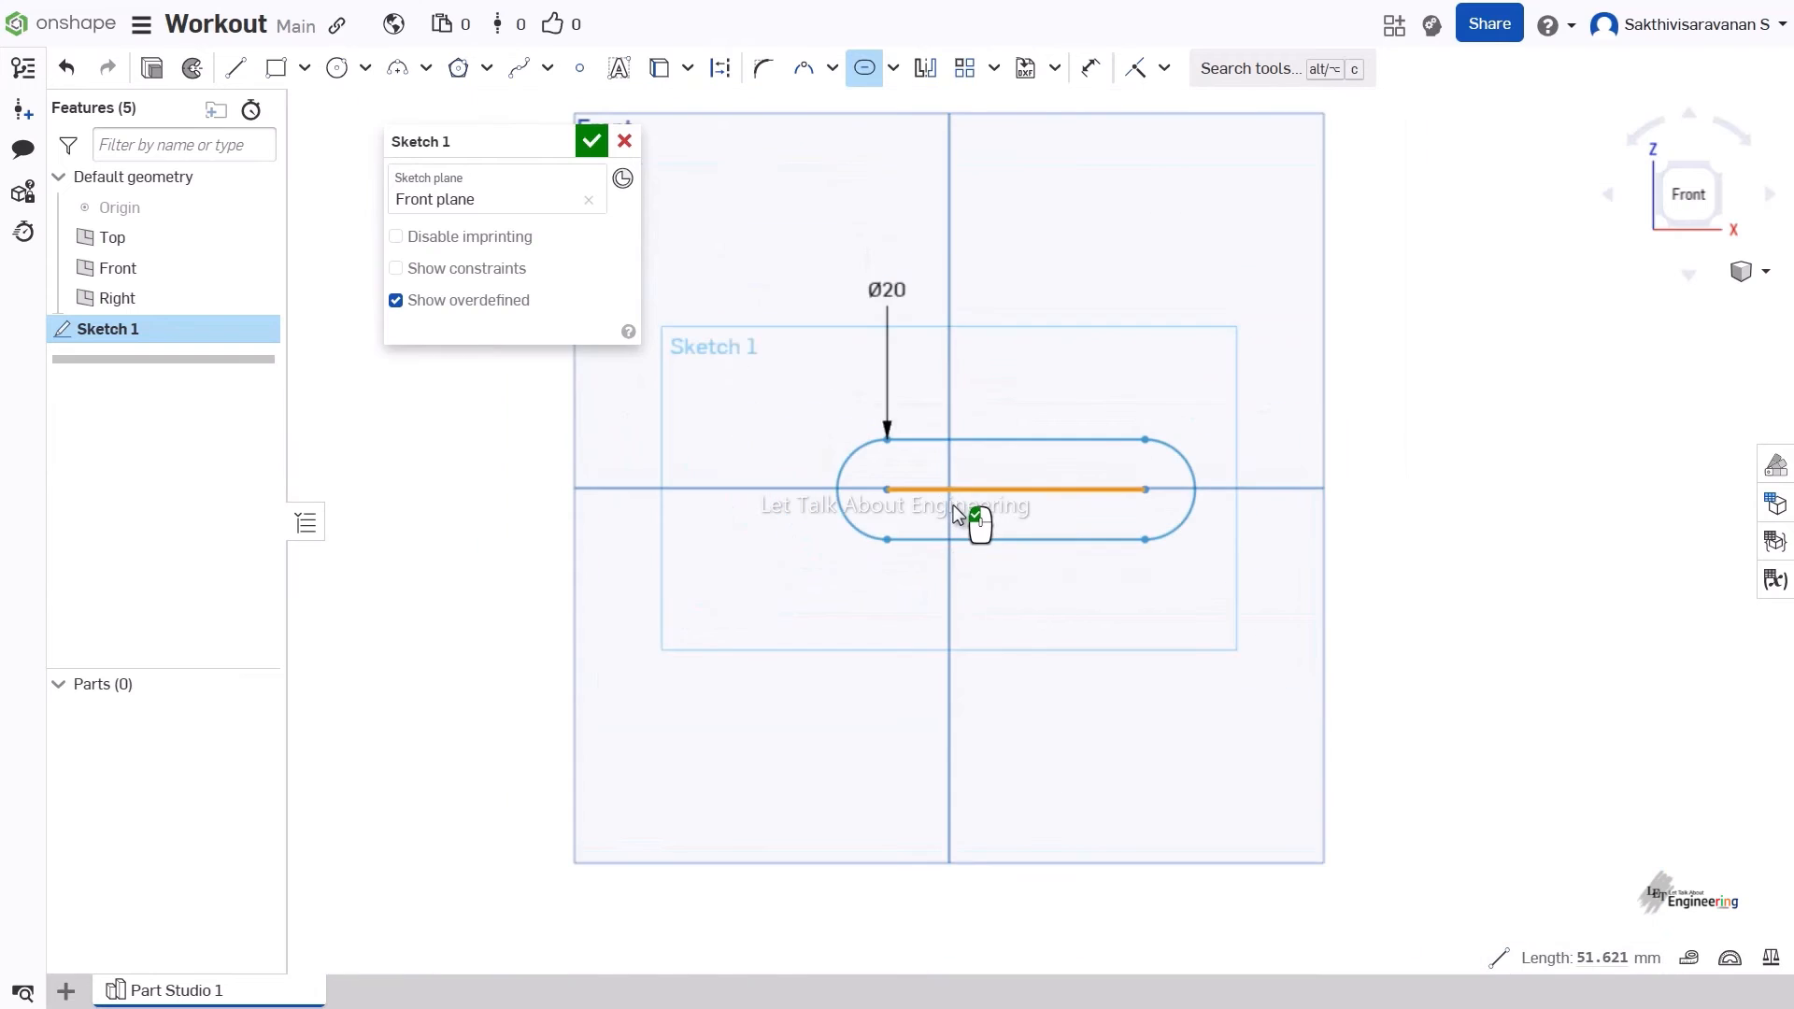
{"action": "scroll", "coordinate": [963, 519], "scroll_direction": "up", "scroll_amount": 2}
{"action": "scroll", "coordinate": [885, 289], "scroll_direction": "up", "scroll_amount": 2}
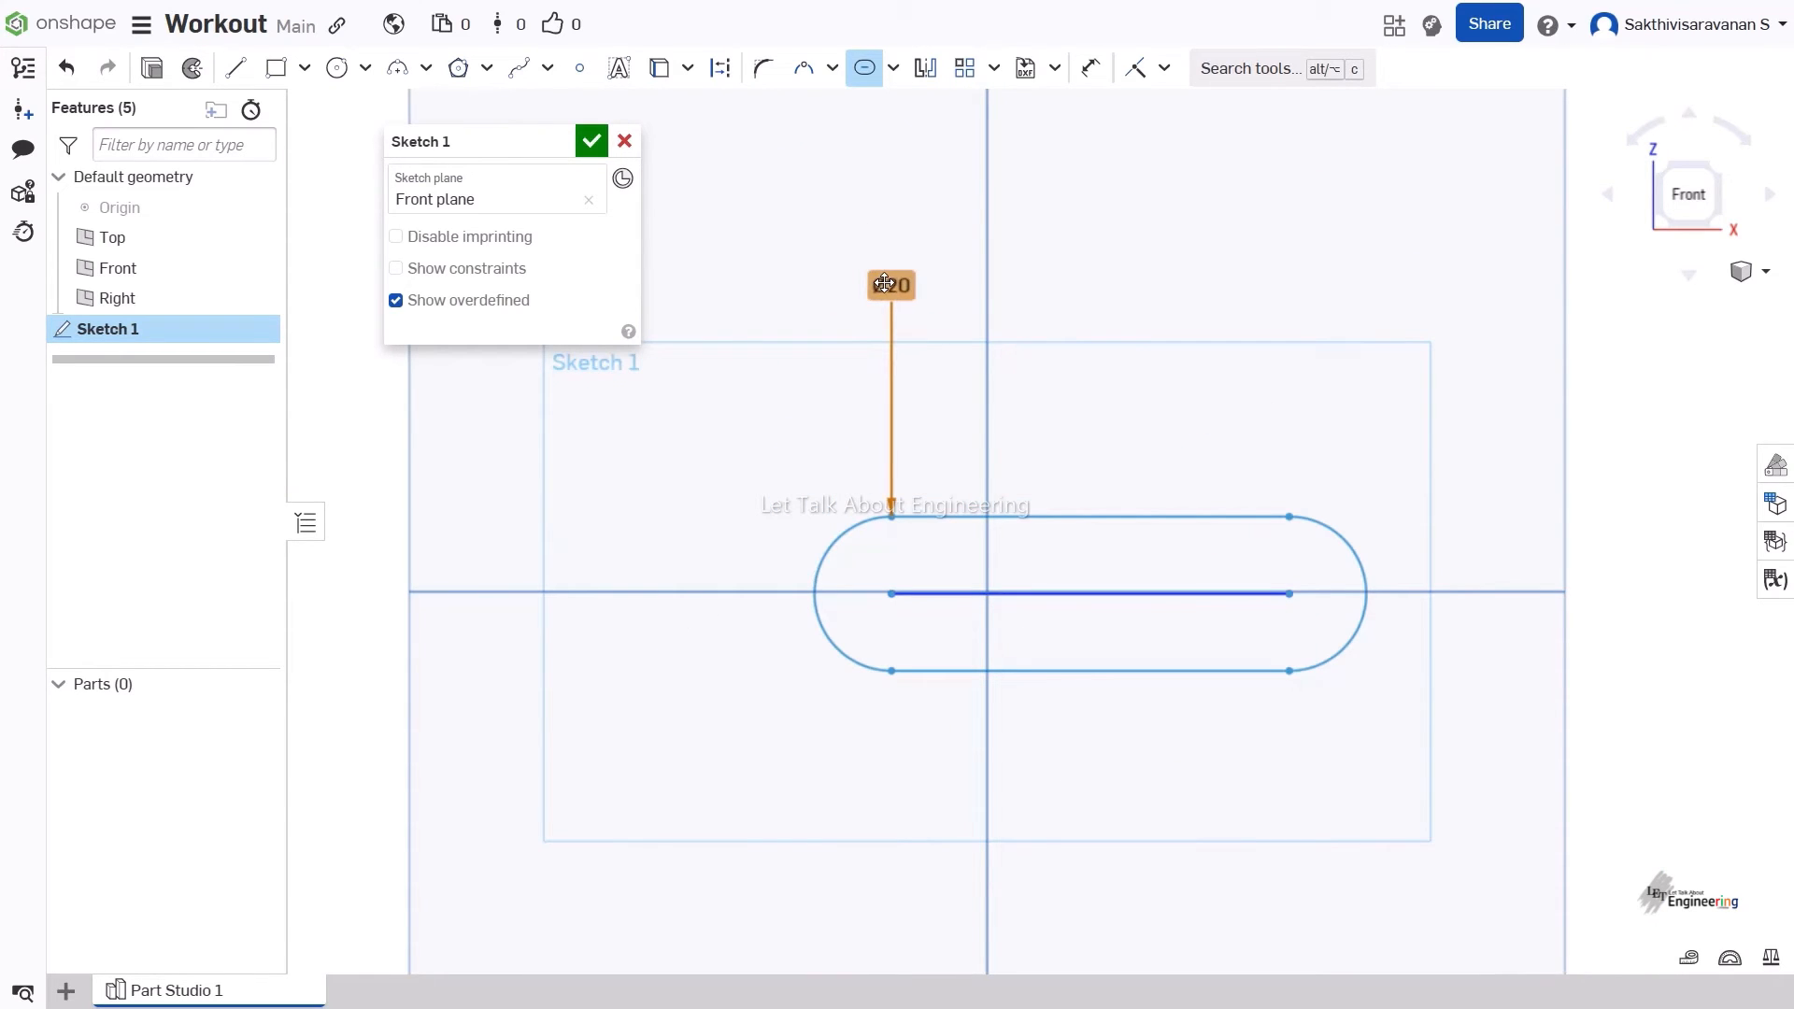
Set the slot's diameter to 20 mm and confirm the slot.
{"action": "double_click", "coordinate": [882, 284]}
{"action": "type", "text": "20"}
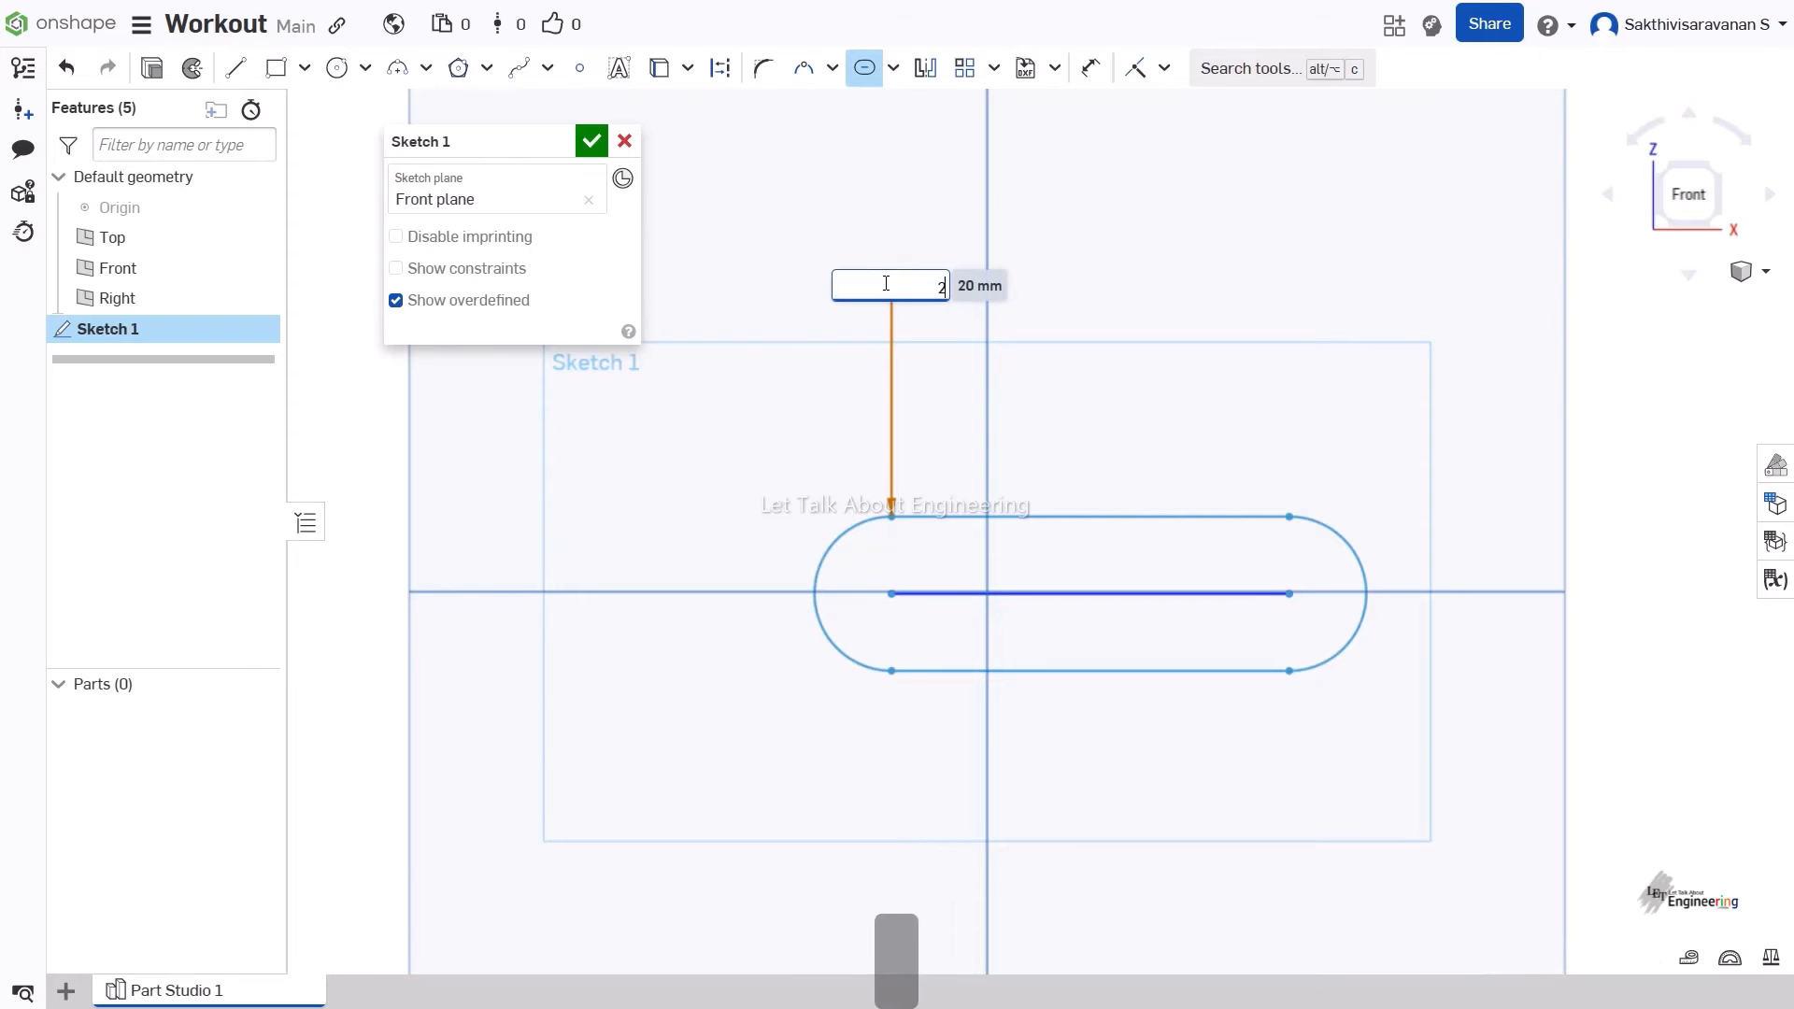
{"action": "key", "text": "Return"}
{"action": "left_click", "coordinate": [969, 323]}
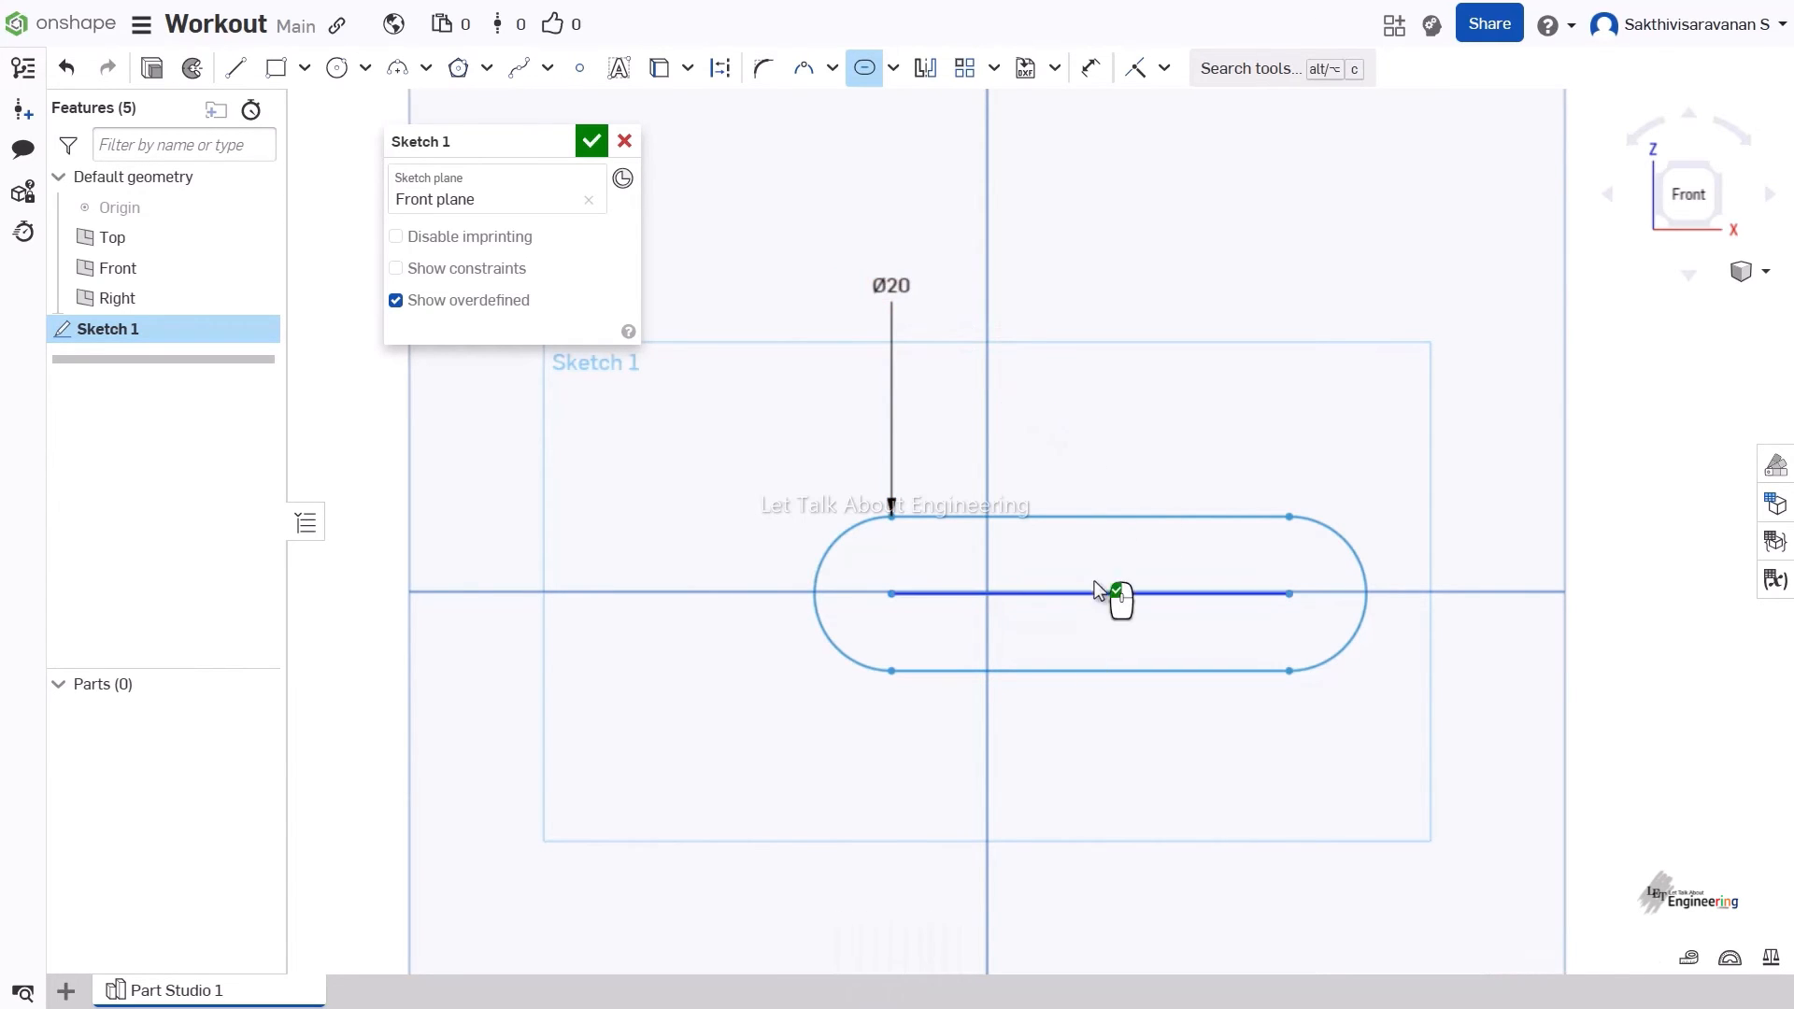
{"action": "scroll", "coordinate": [968, 368], "scroll_direction": "up", "scroll_amount": 5}
{"action": "scroll", "coordinate": [968, 369], "scroll_direction": "down", "scroll_amount": 6}
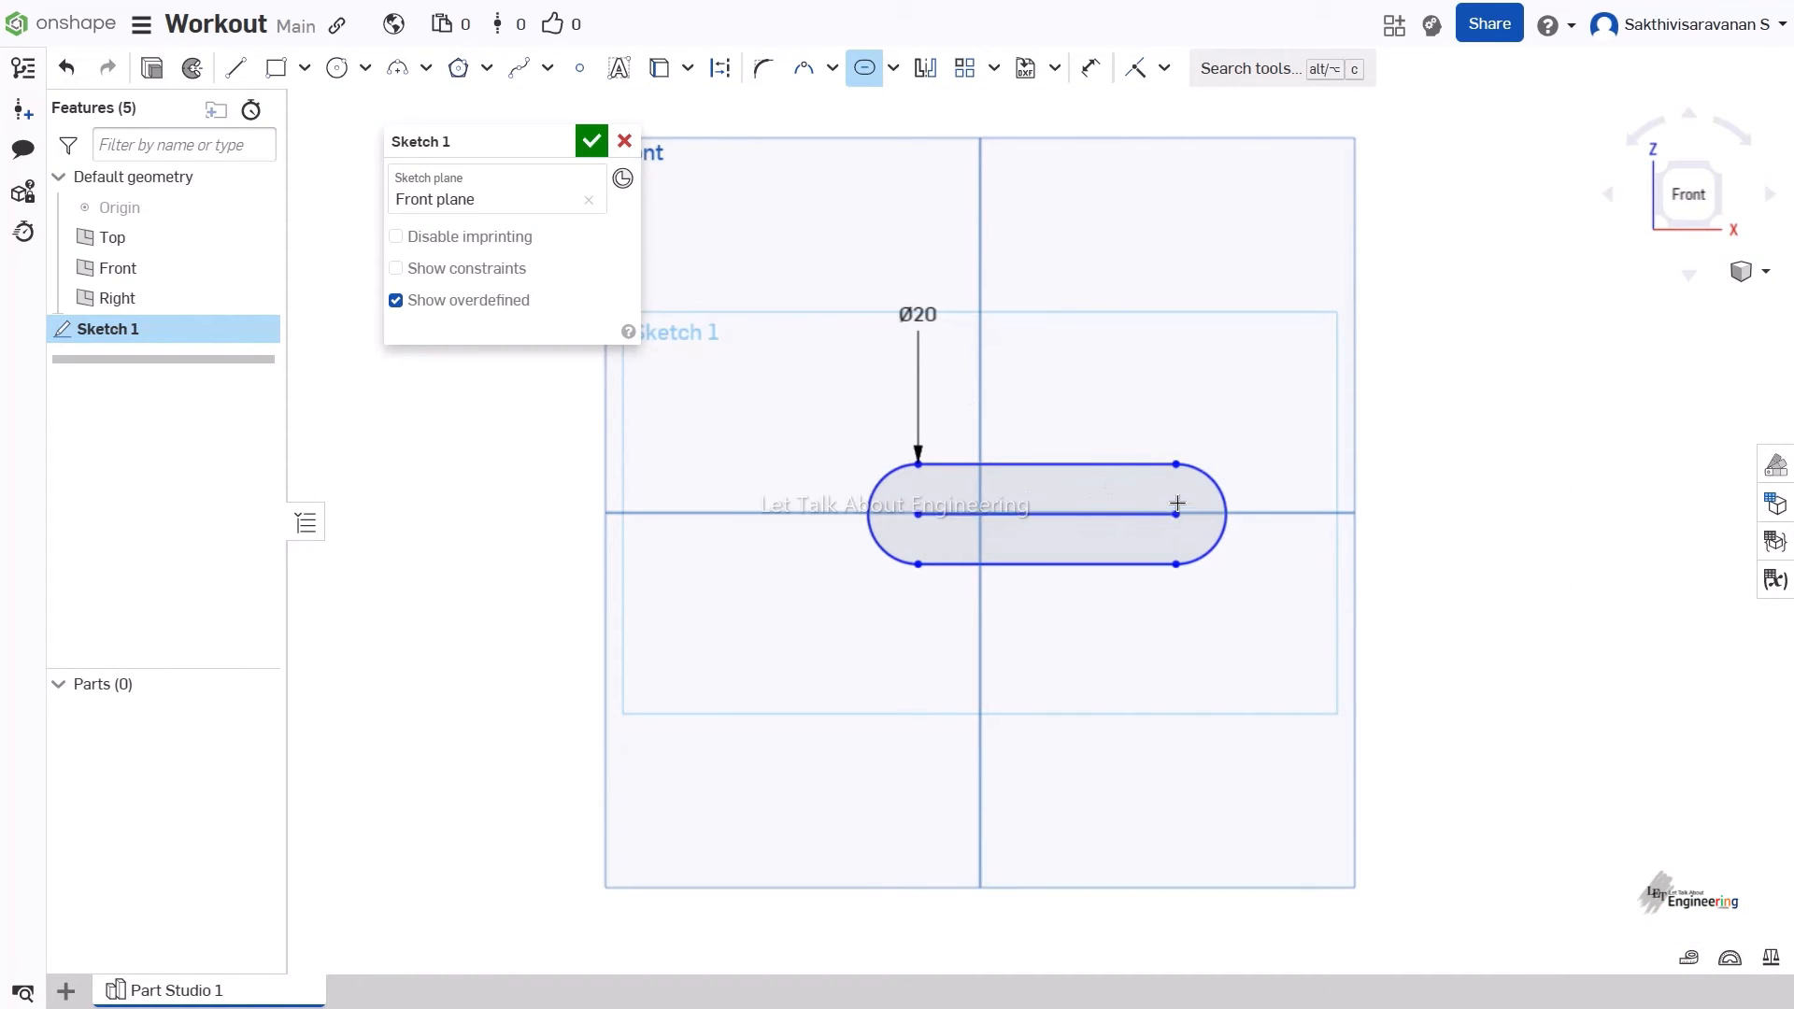
{"action": "scroll", "coordinate": [1176, 505], "scroll_direction": "up", "scroll_amount": 2}
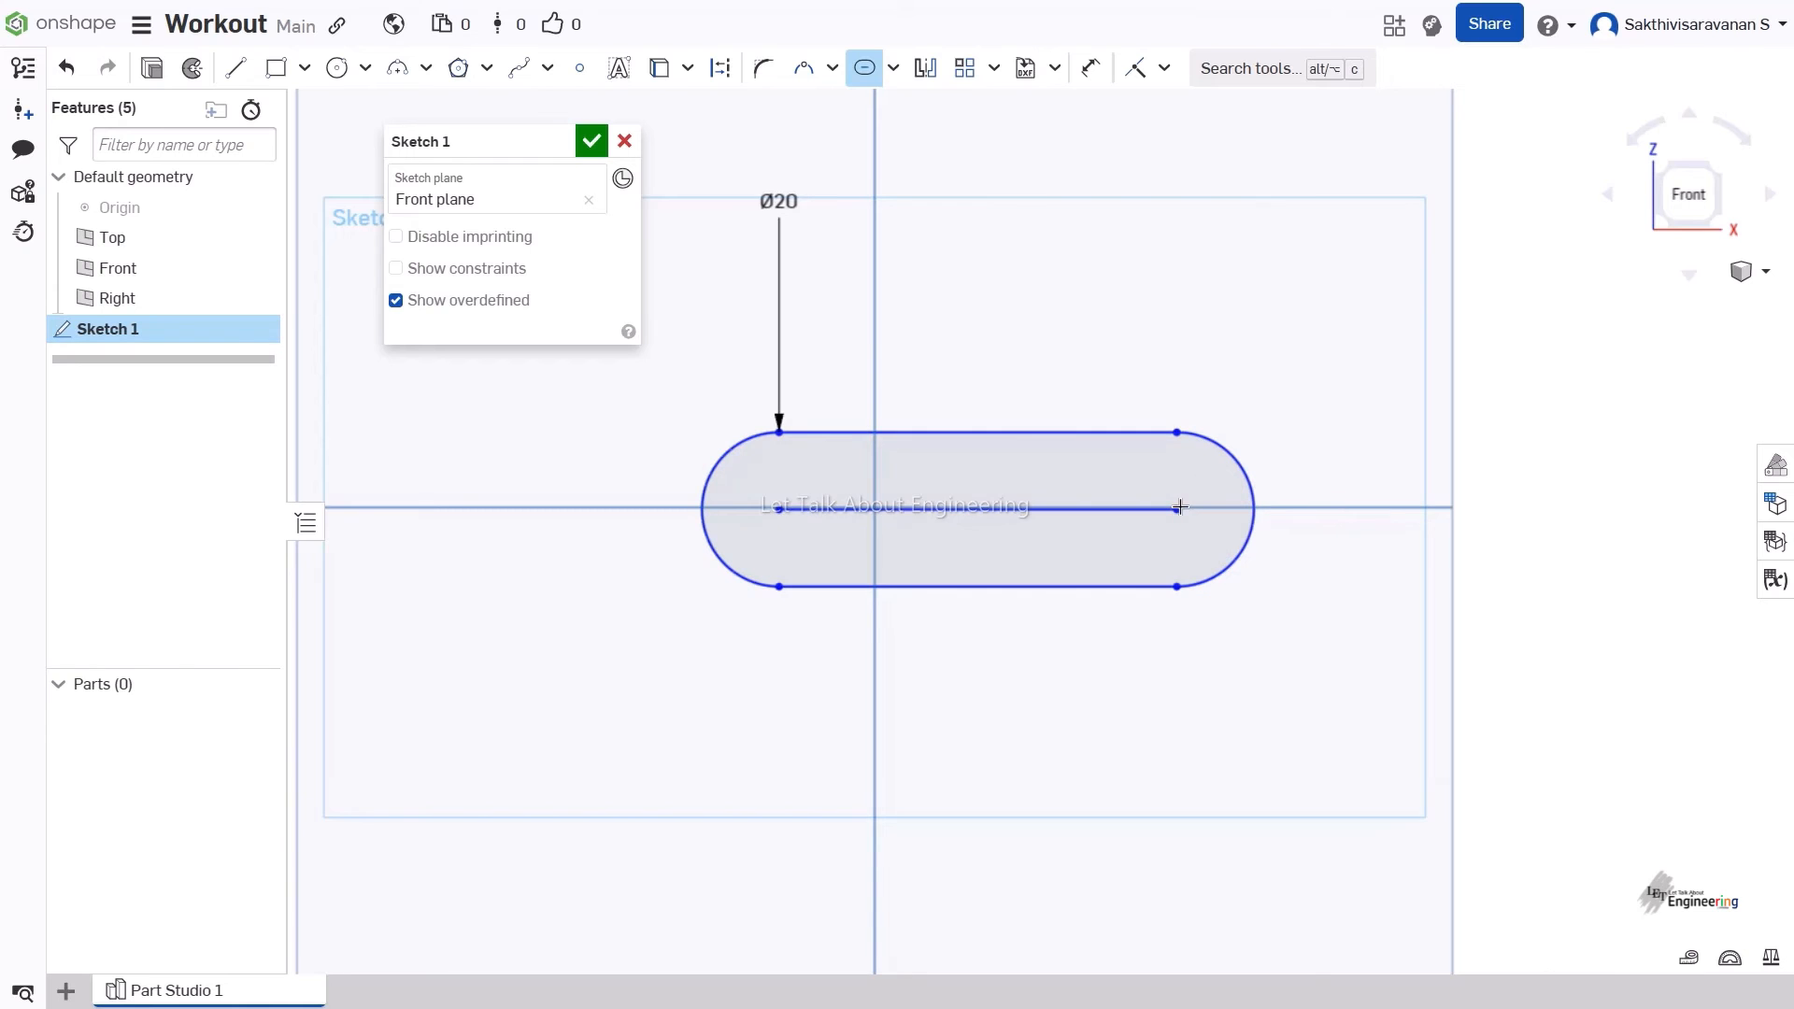
Exit the Slot tool, then lengthen and shorten the slot by moving the right endpoint of its centerline.
{"action": "key", "text": "Escape"}
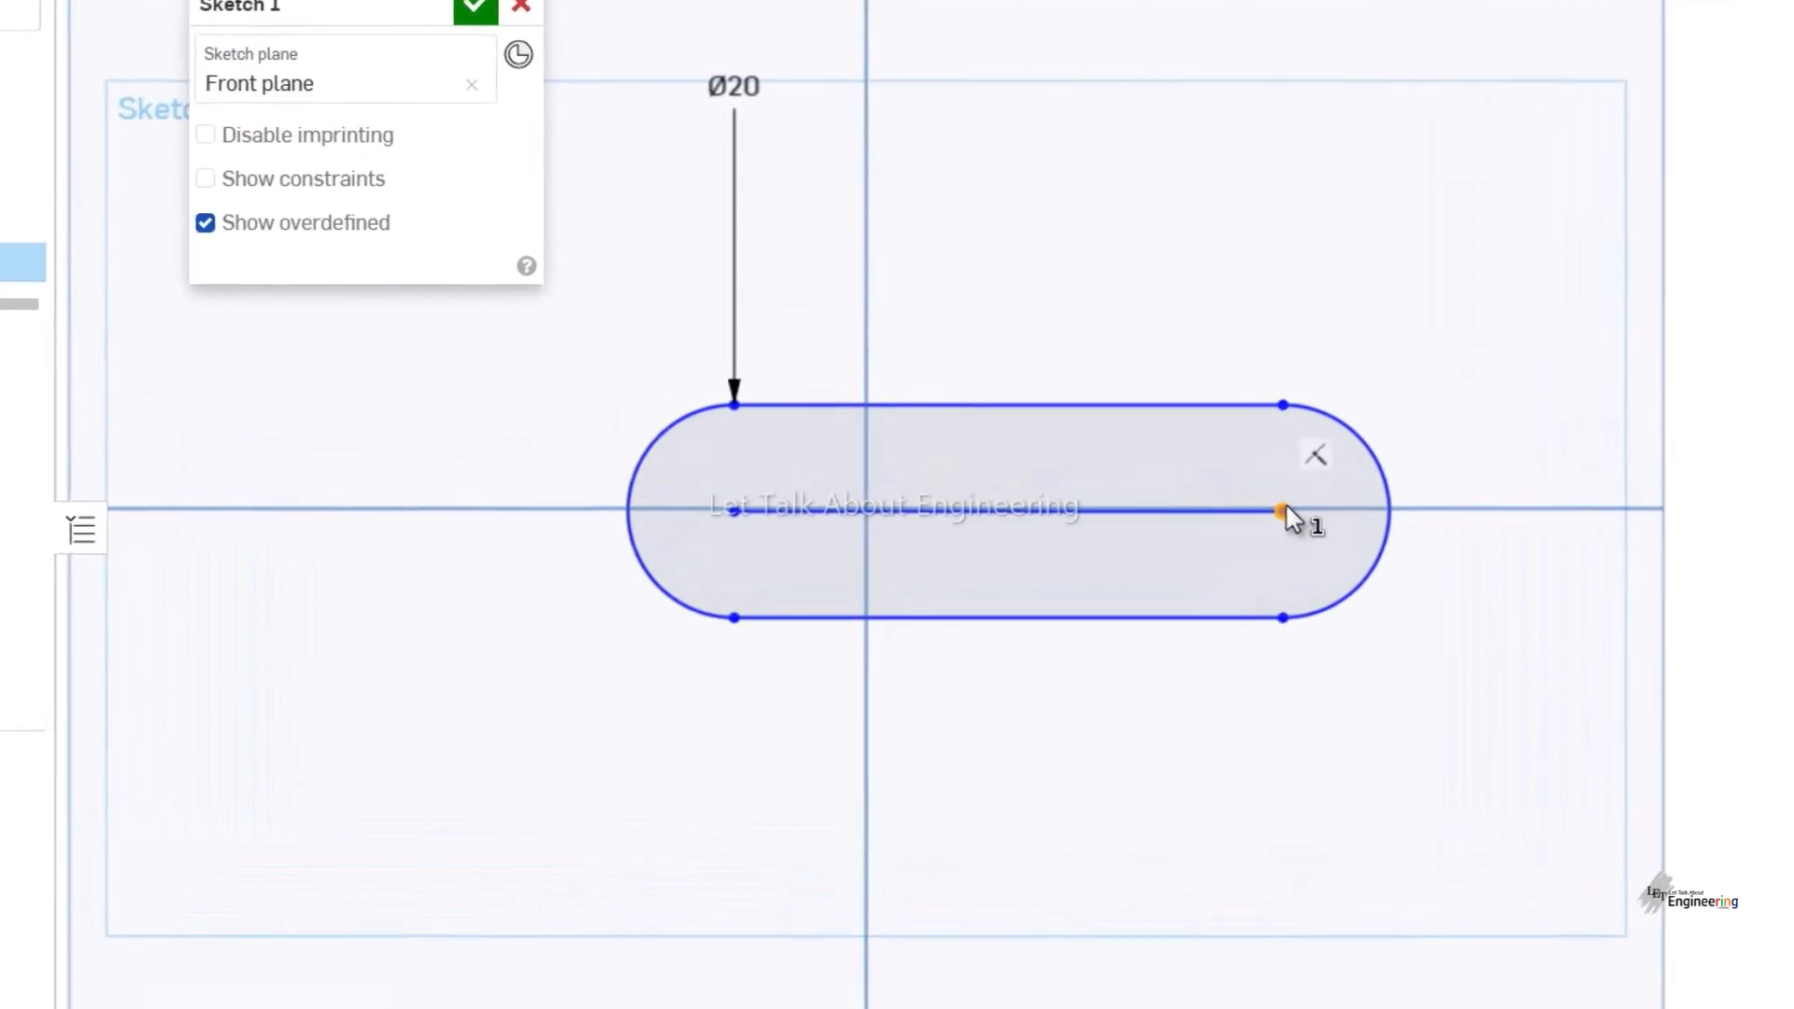
{"action": "left_click_drag", "start_coordinate": [1286, 510], "coordinate": [1402, 509]}
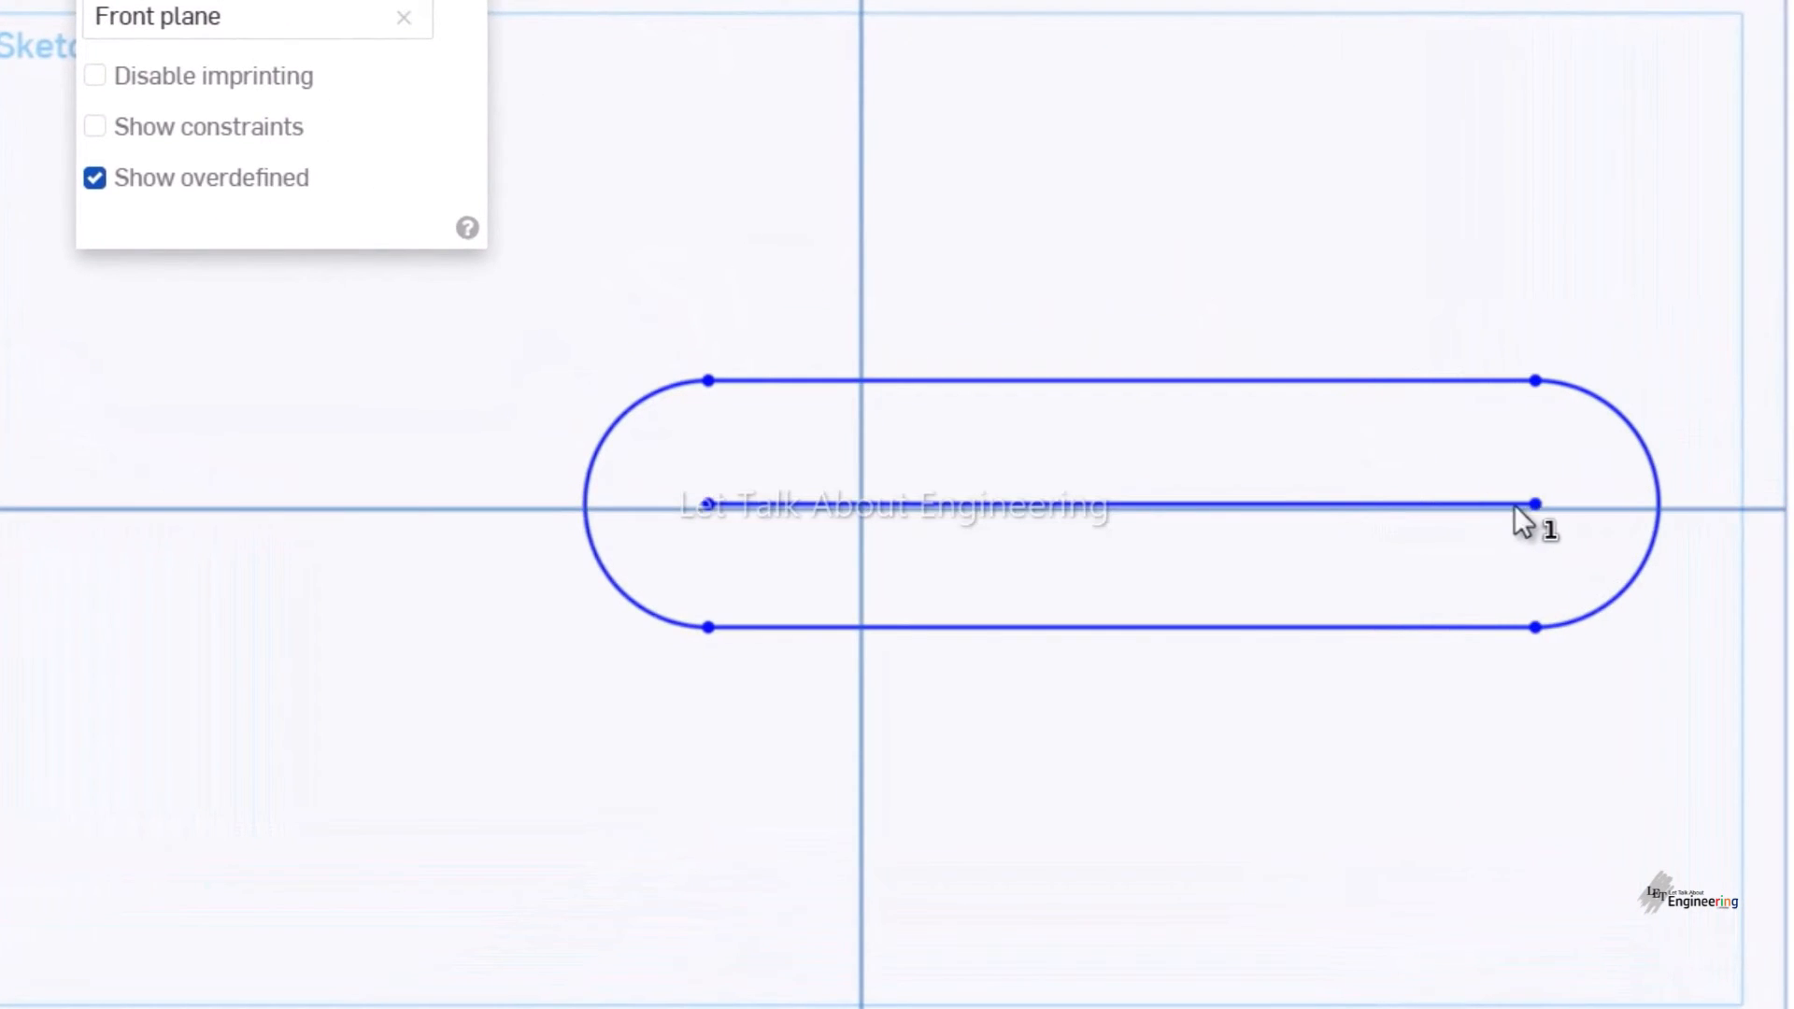
{"action": "left_click_drag", "start_coordinate": [1514, 507], "coordinate": [1159, 512]}
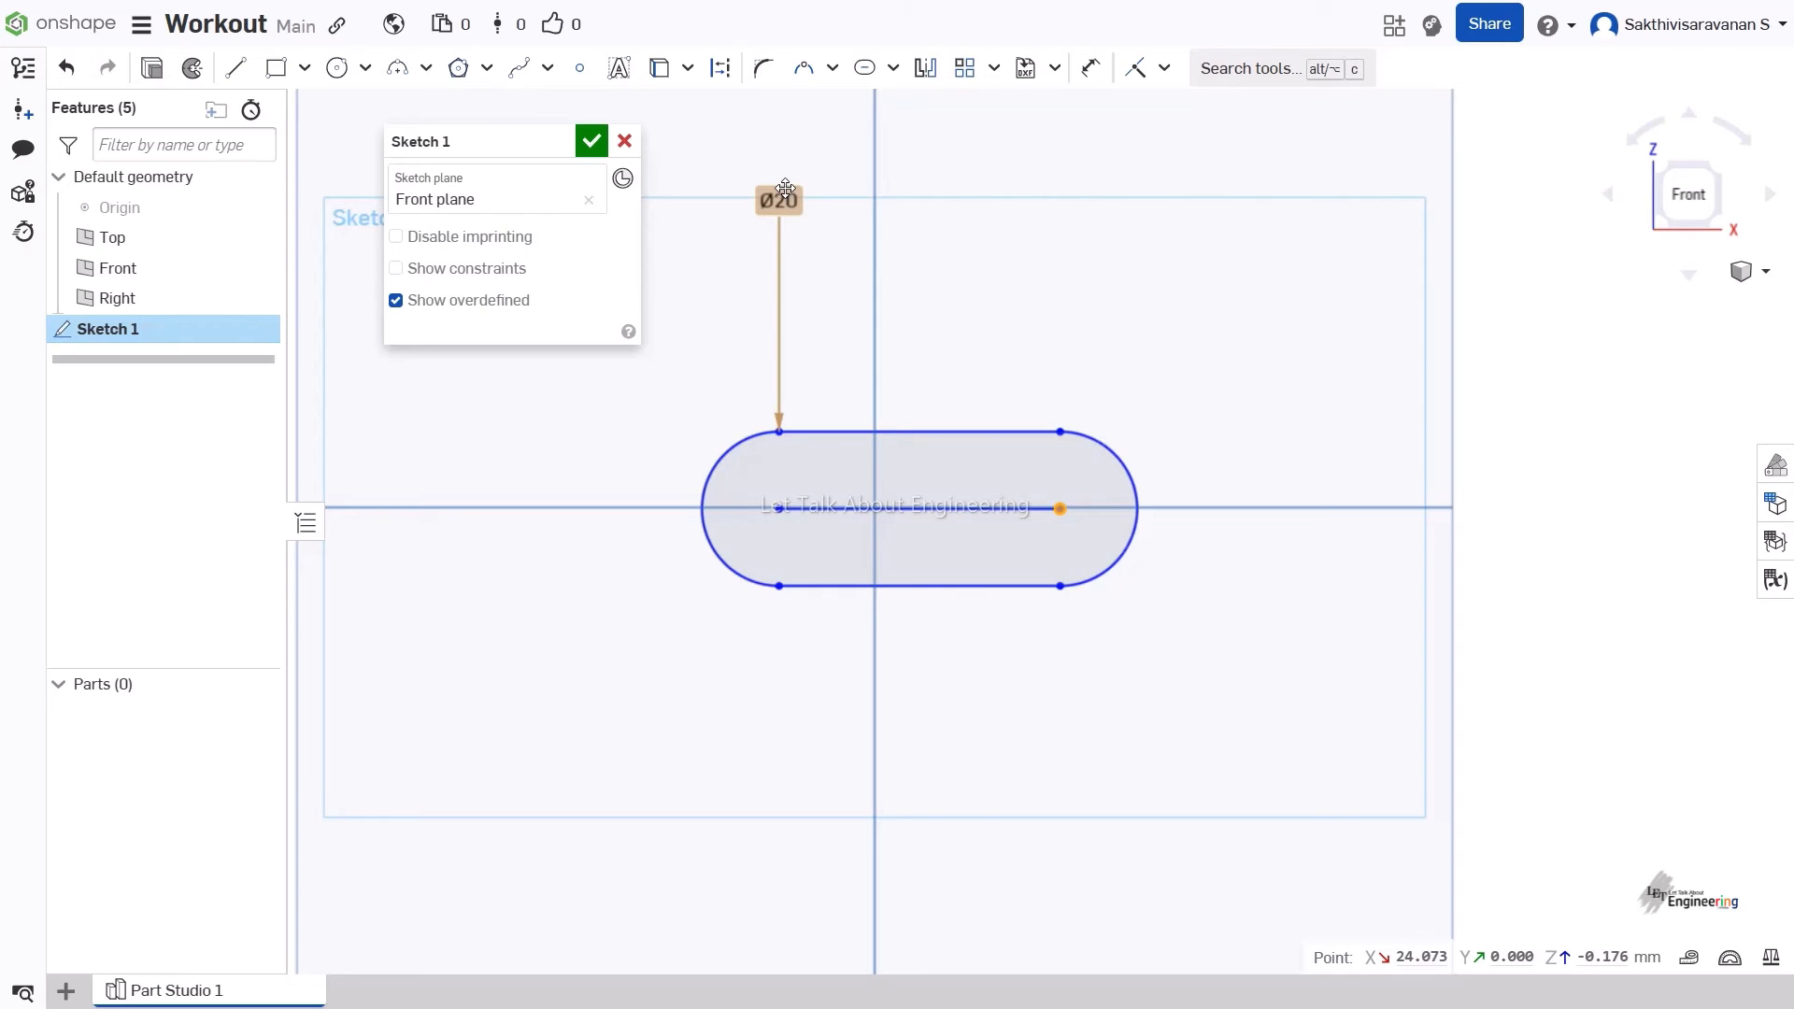
Clear the selection and undo the slot and its centerline.
{"action": "left_click", "coordinate": [919, 210]}
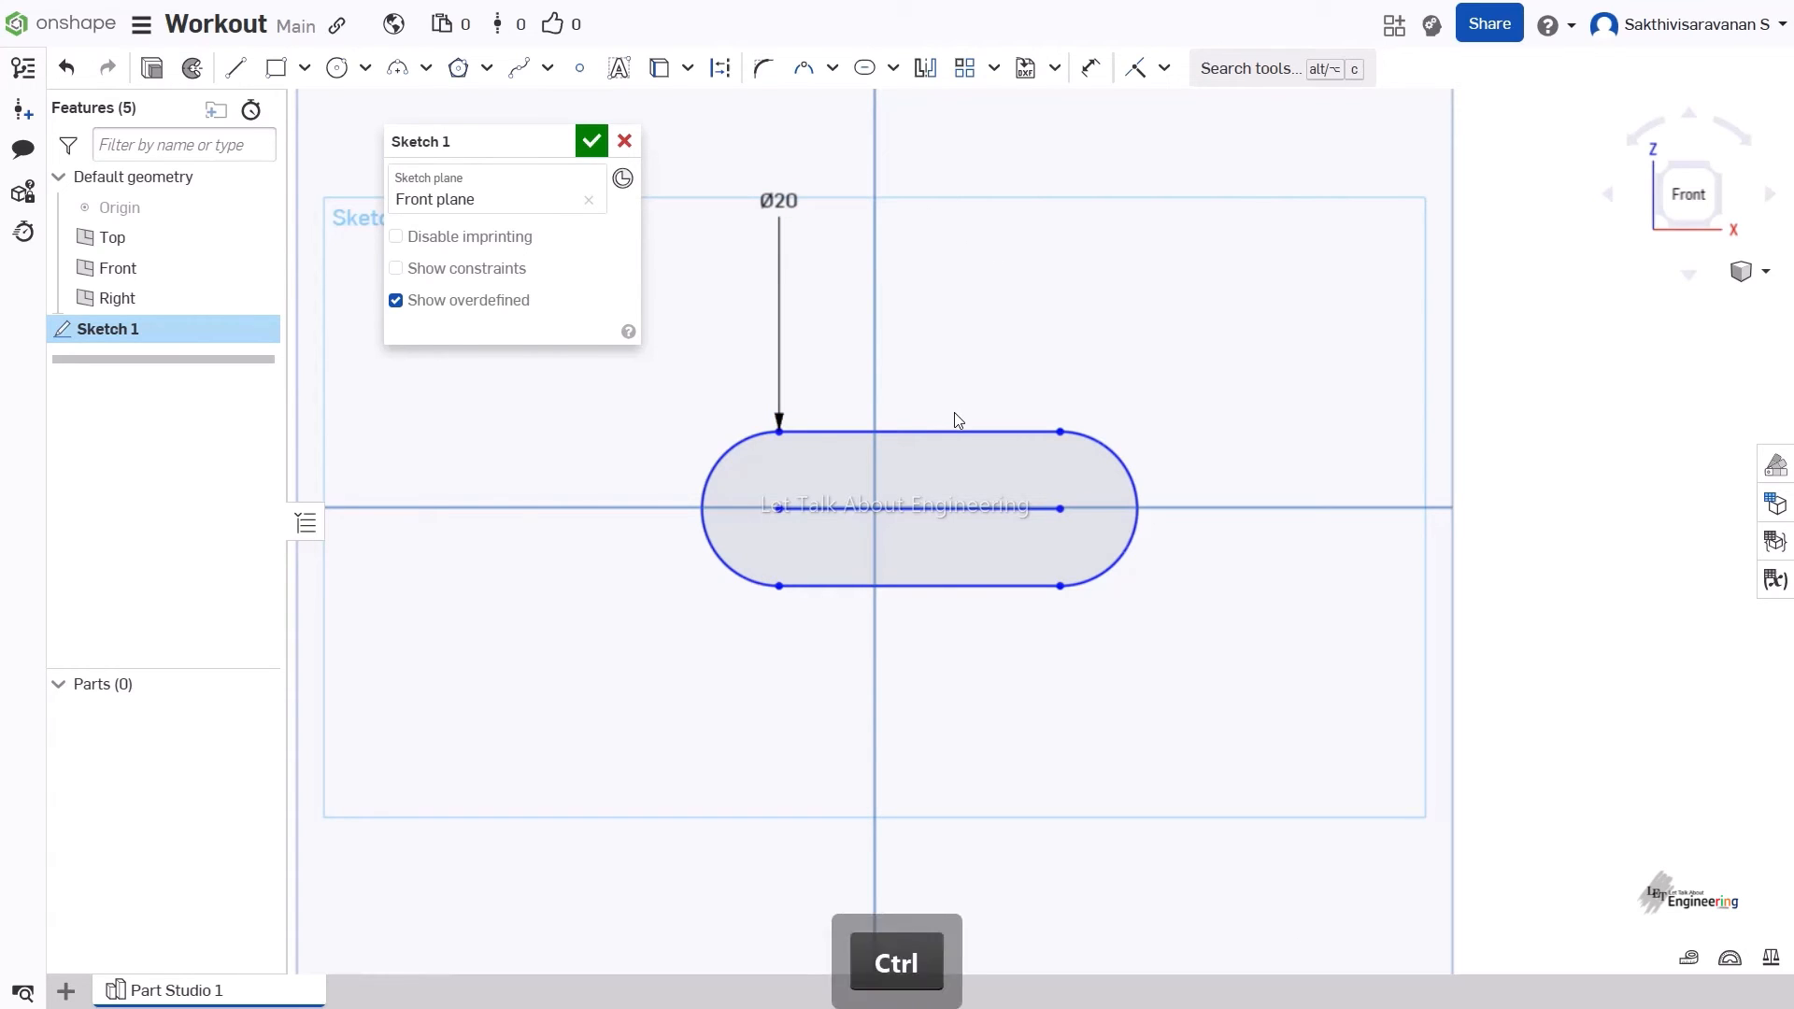
{"action": "key", "text": "ctrl+z"}
{"action": "key", "text": "ctrl+z"}
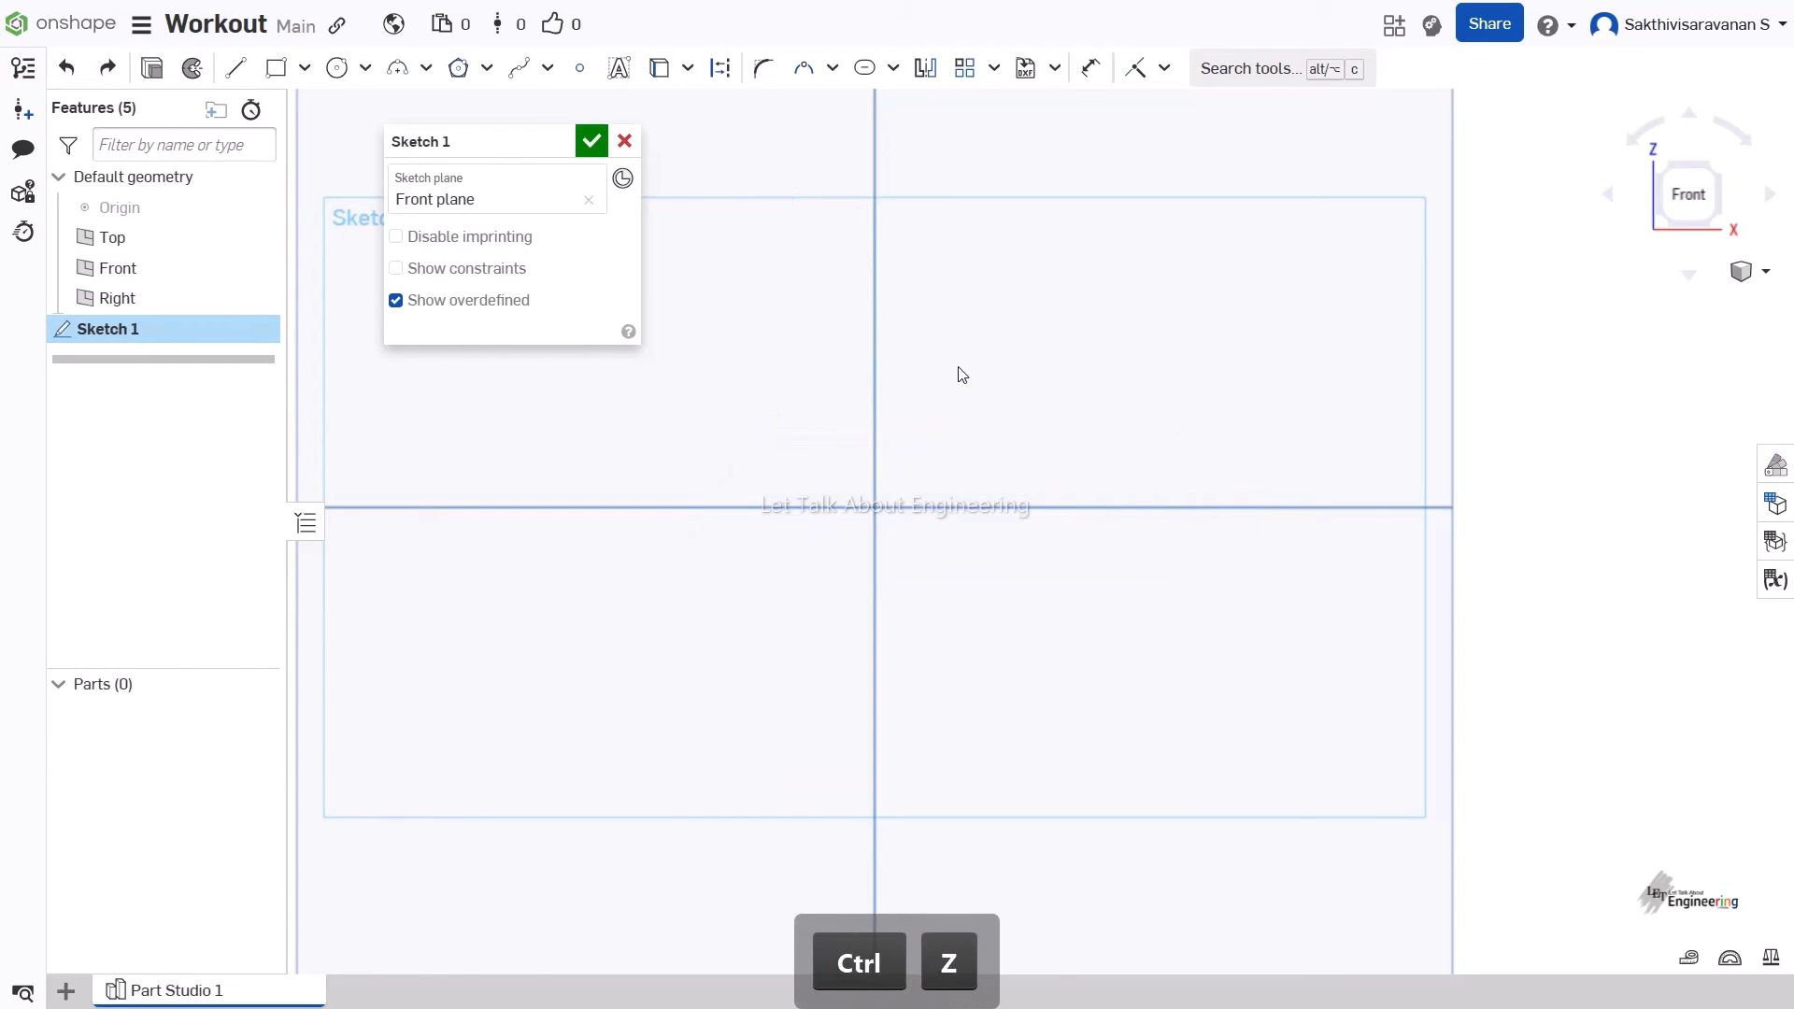
Sketch a corner rectangle about 3.8 mm wide and 5.6 mm high in the upper-right quadrant and exit the Rectangle tool.
{"action": "left_click", "coordinate": [276, 68]}
{"action": "left_click_drag", "start_coordinate": [1115, 365], "coordinate": [1146, 408]}
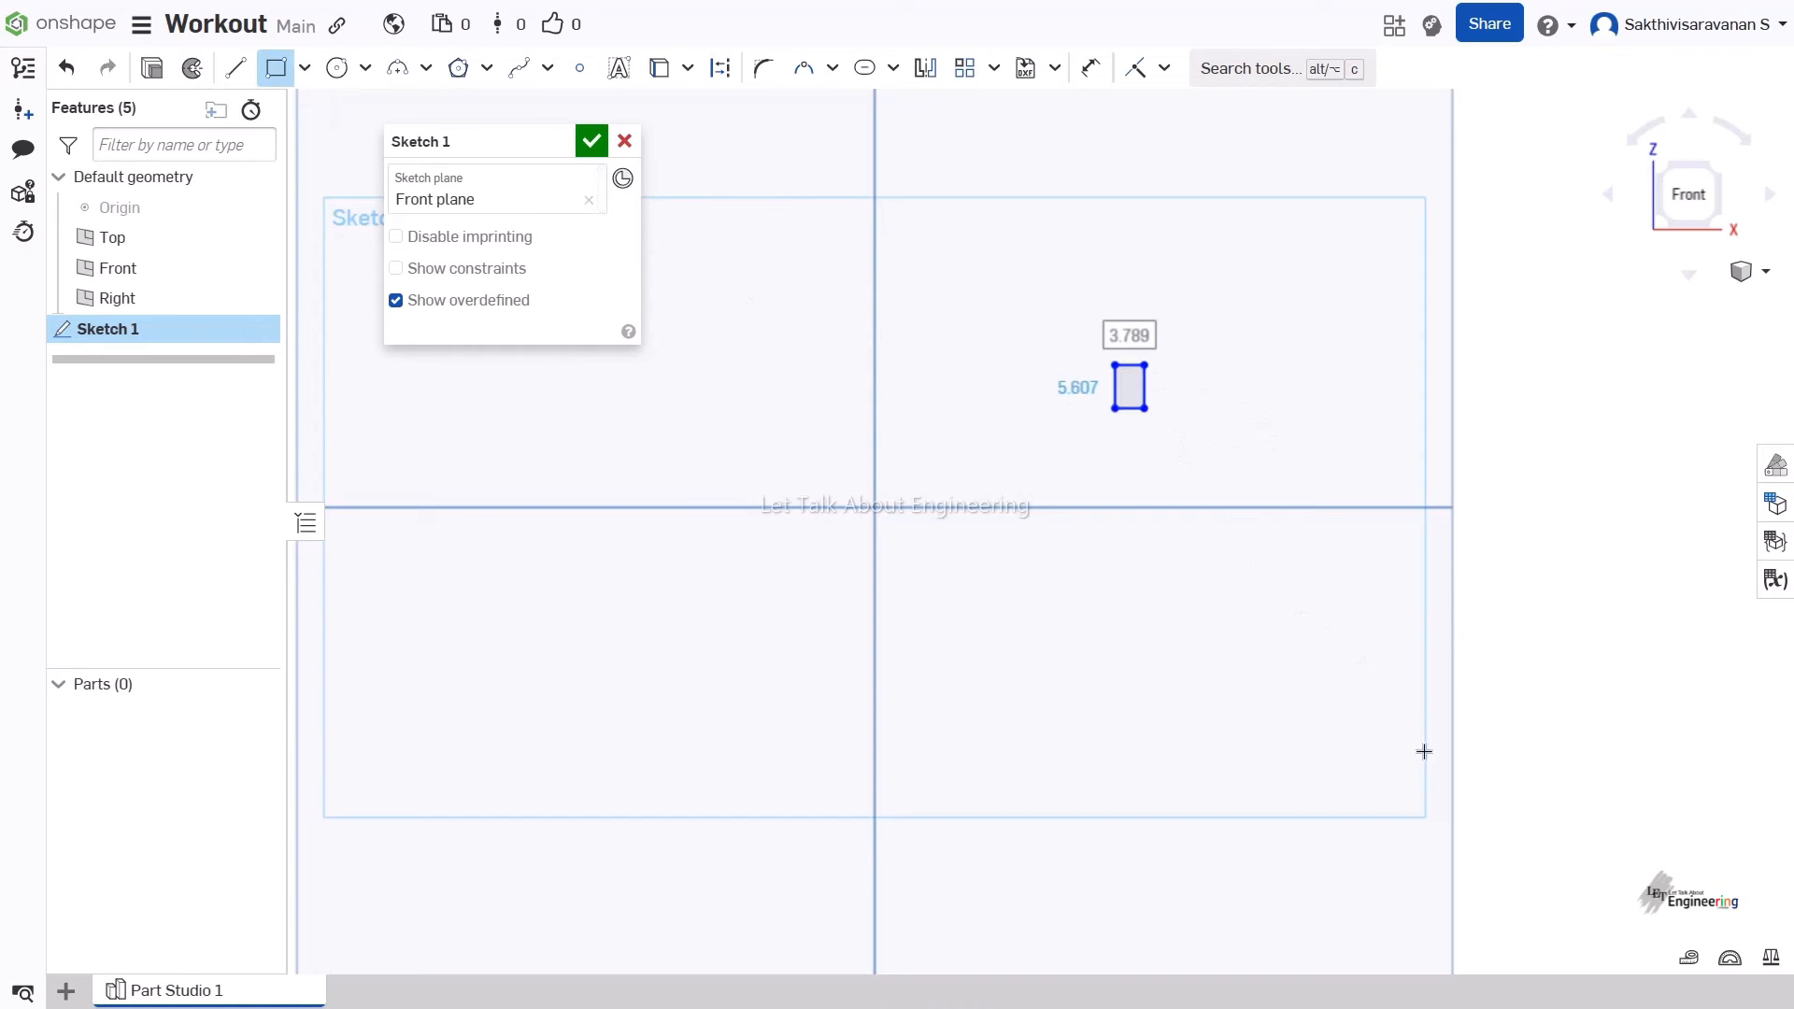
{"action": "right_click", "coordinate": [1239, 295]}
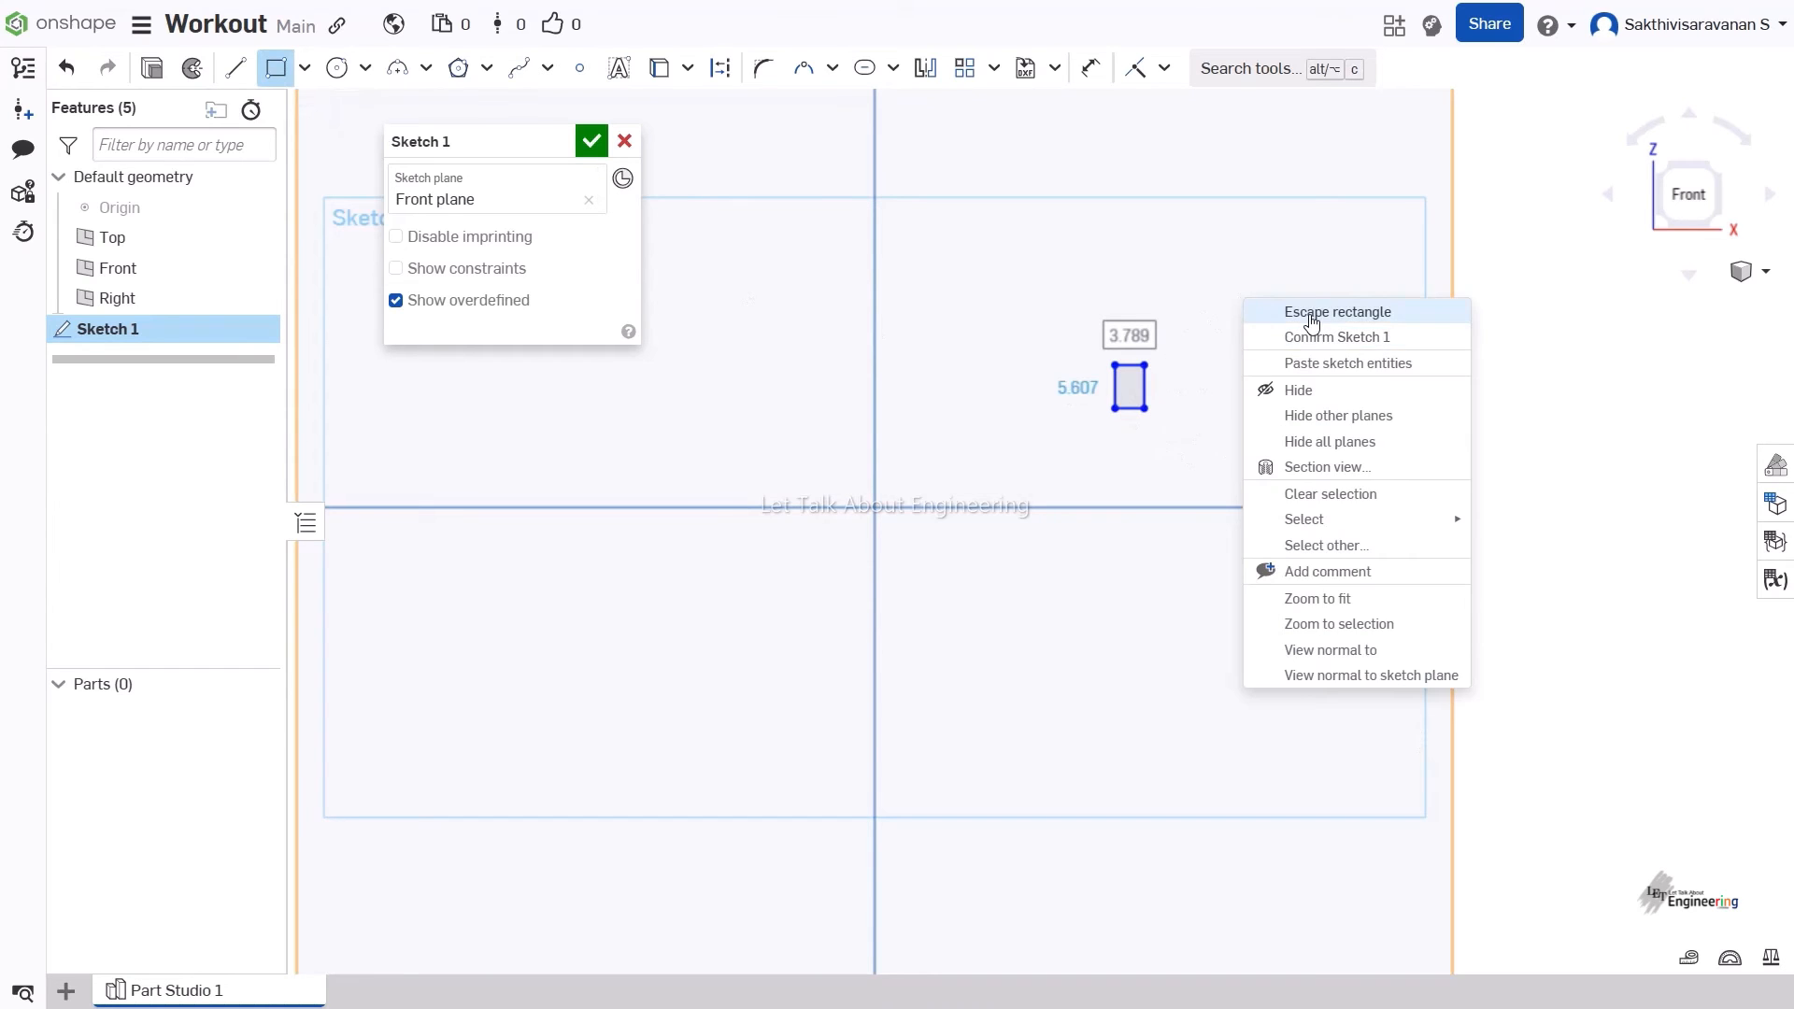
{"action": "left_click", "coordinate": [1317, 309]}
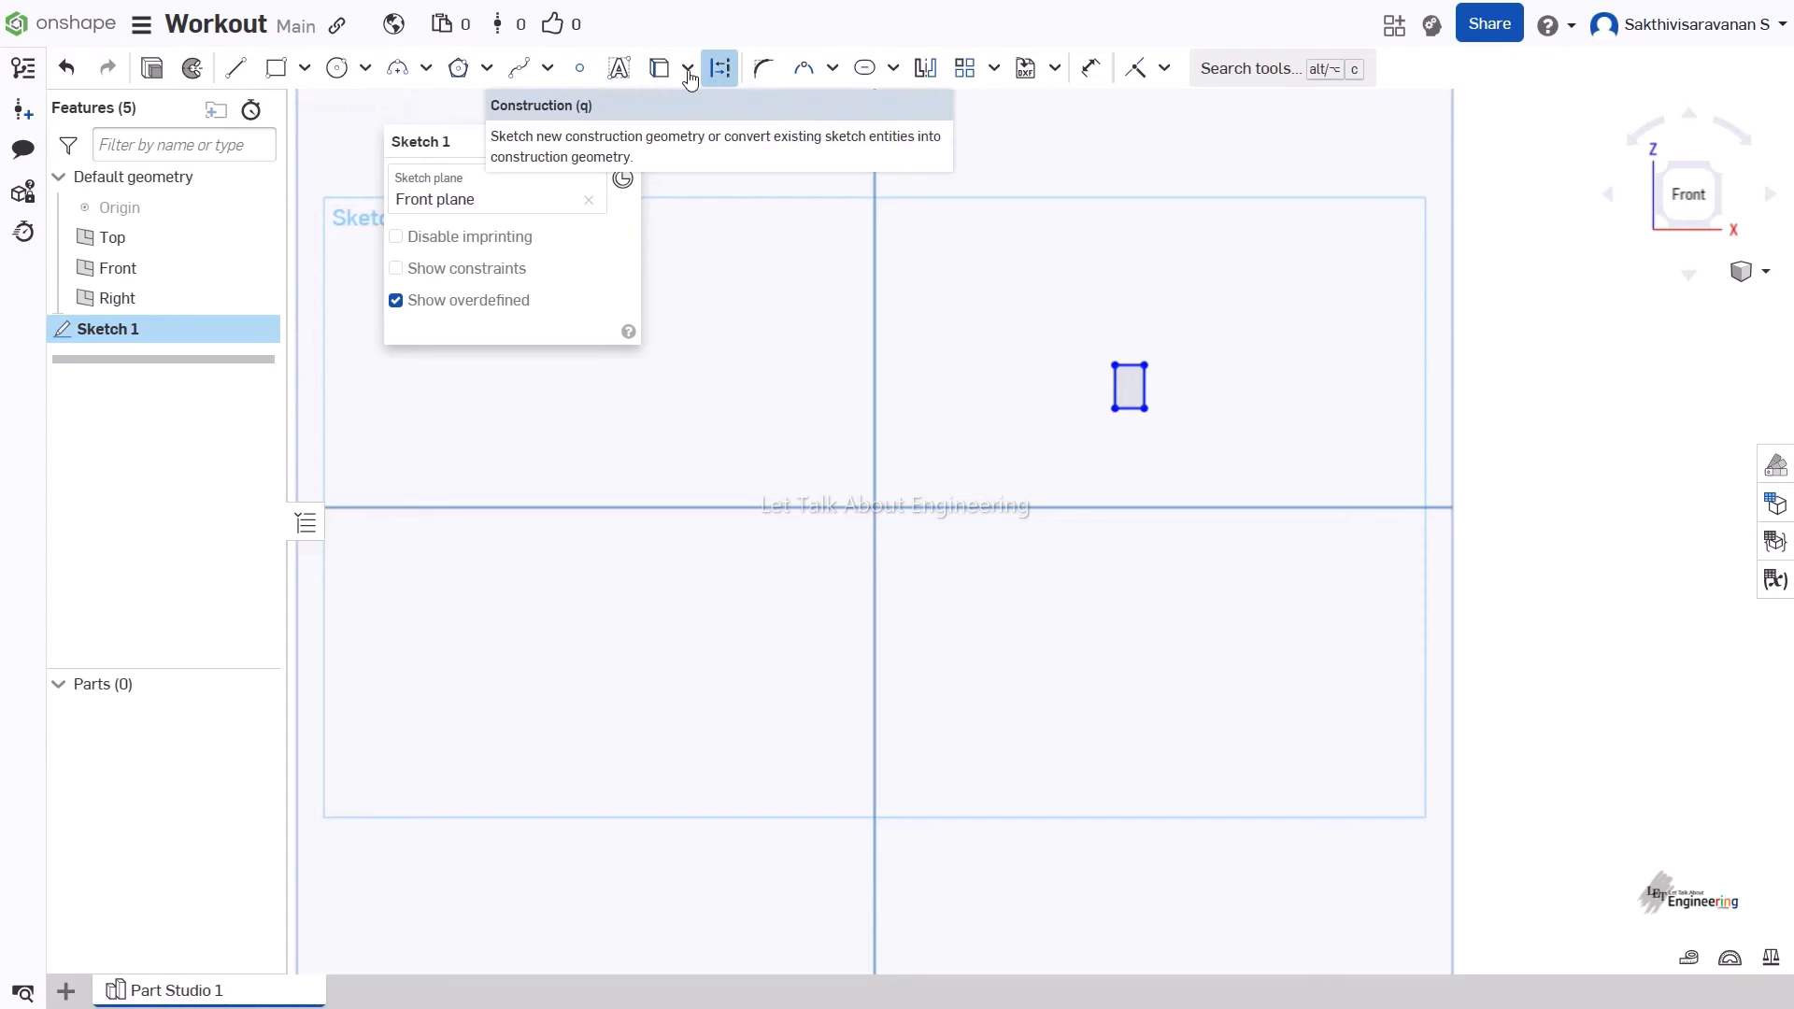
Sketch a vertical construction line about 46.2 mm long along the plane's vertical axis, crossing the horizontal axis, and exit the Line tool.
{"action": "left_click", "coordinate": [719, 68]}
{"action": "left_click", "coordinate": [238, 69]}
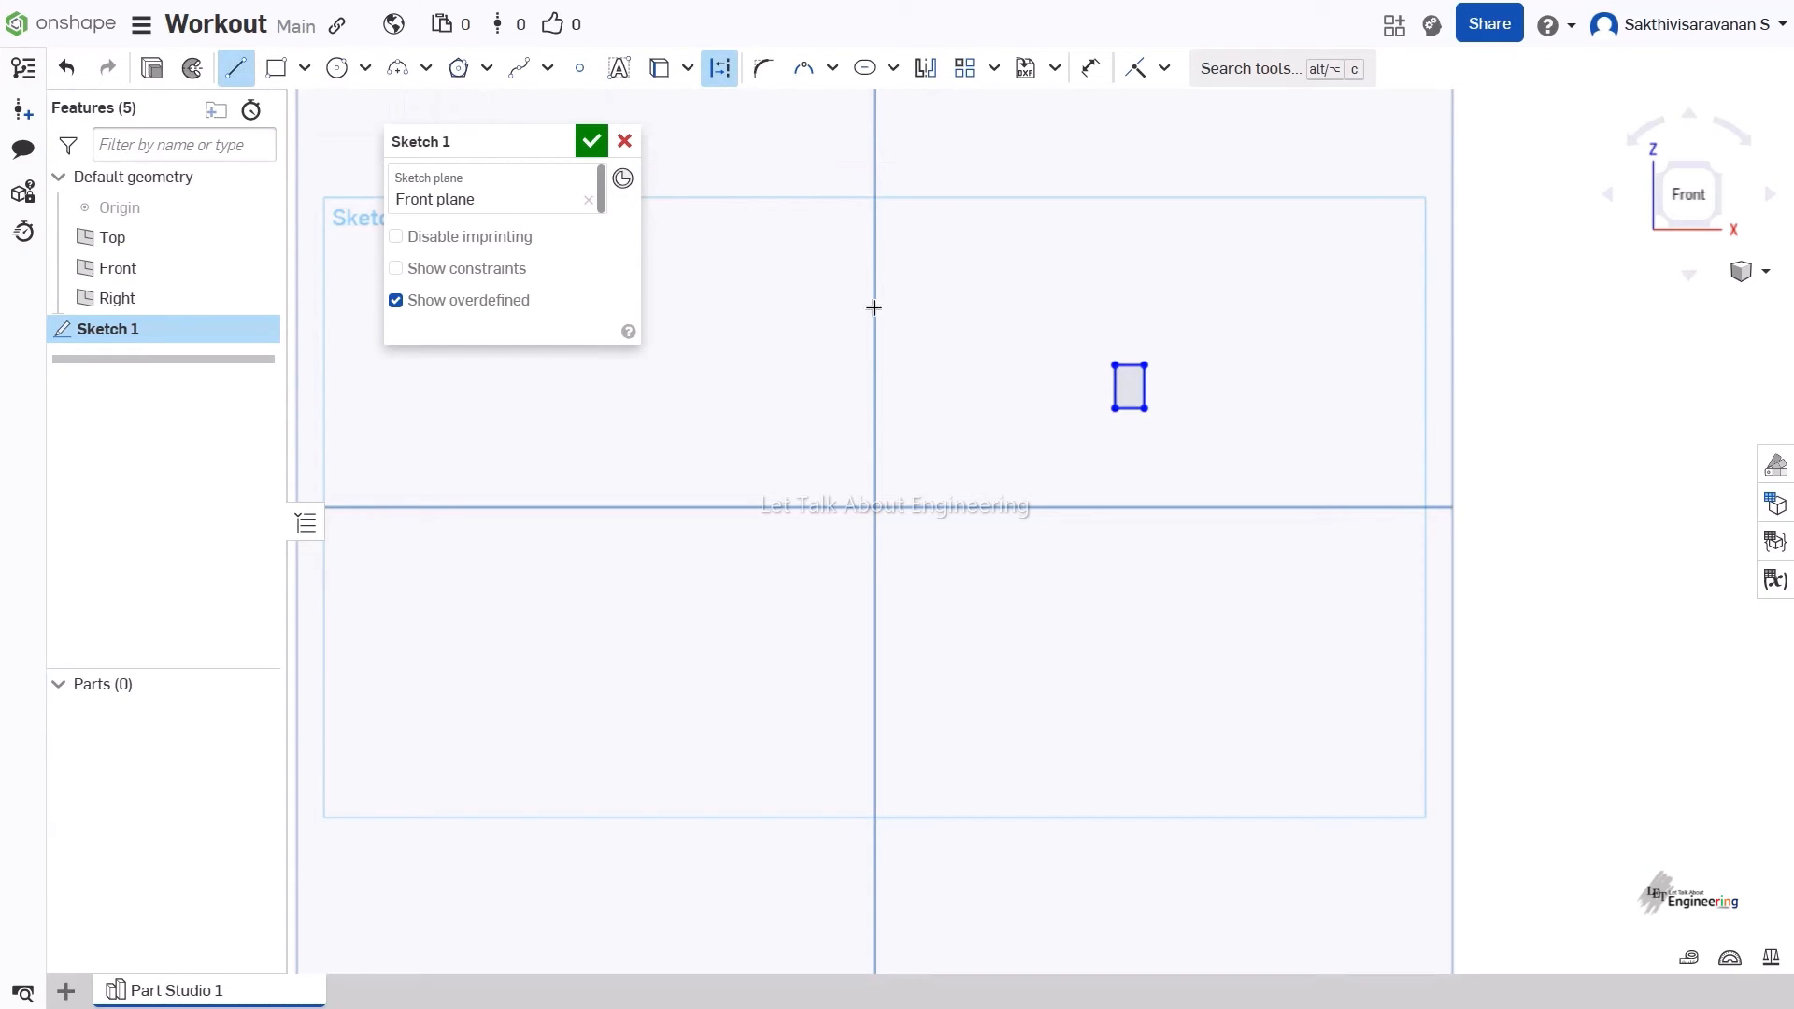
{"action": "left_click", "coordinate": [872, 271]}
{"action": "left_click", "coordinate": [872, 627]}
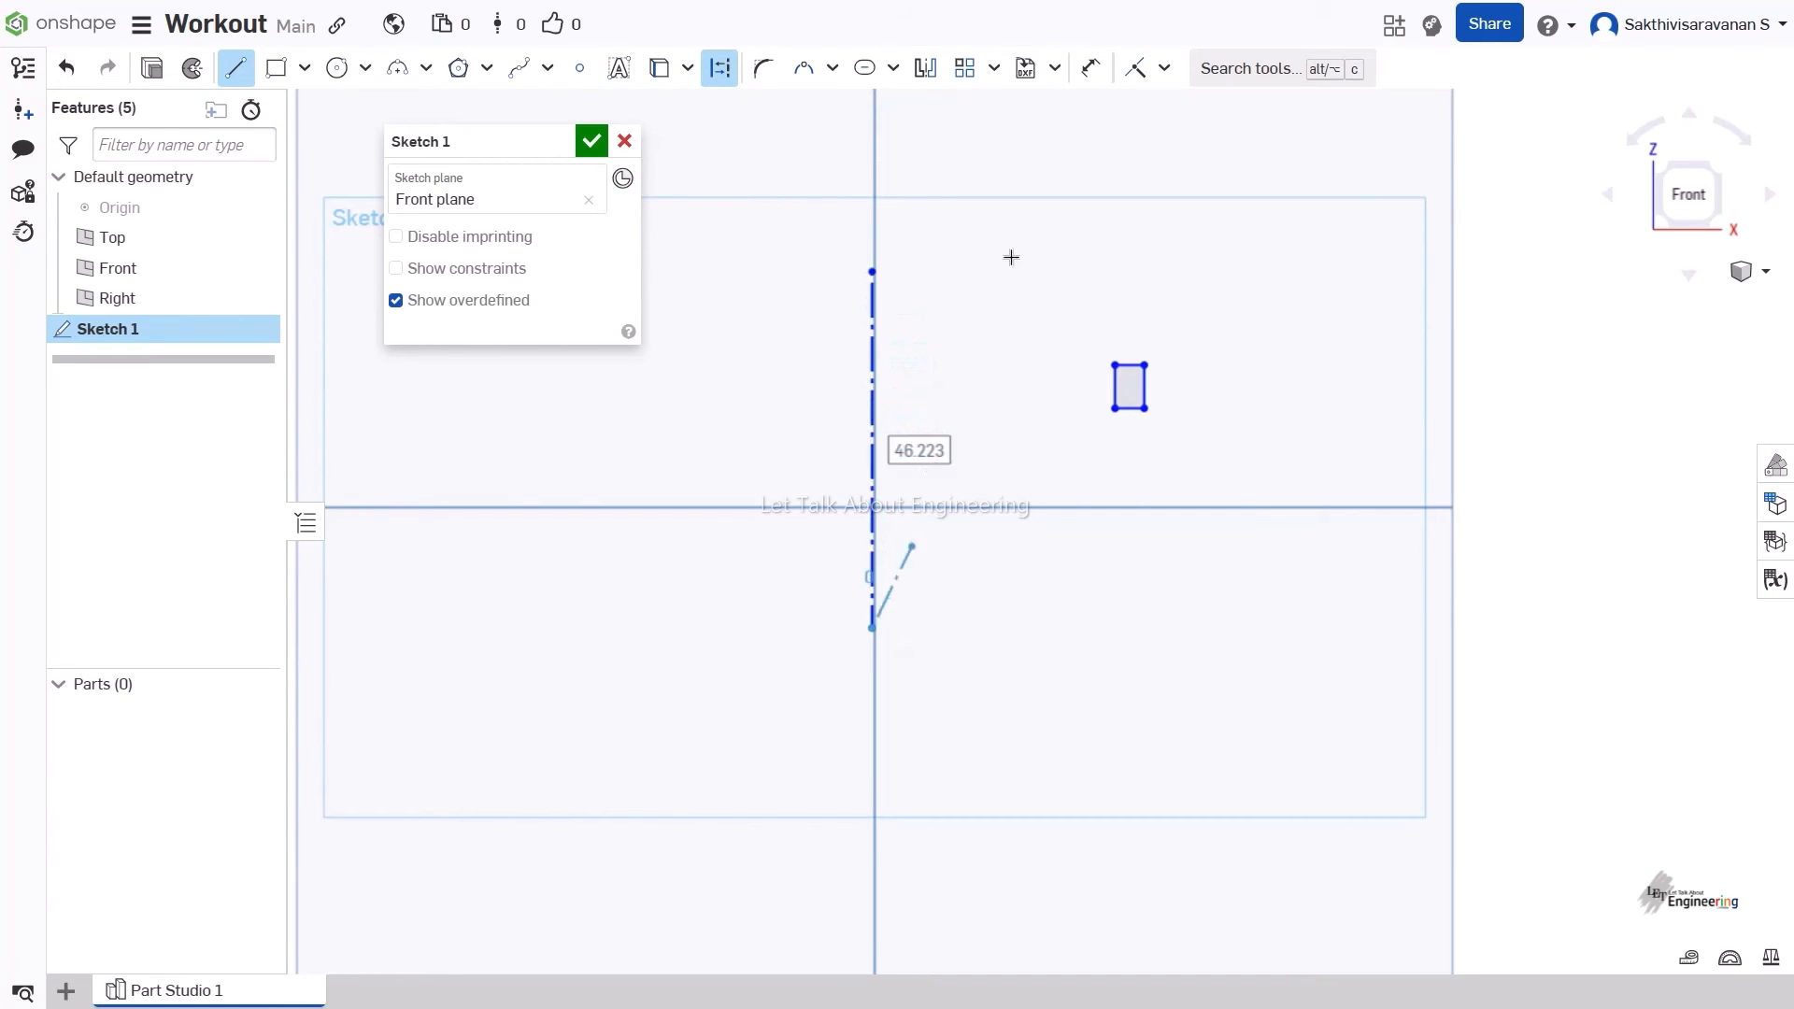
{"action": "right_click", "coordinate": [1015, 222]}
{"action": "left_click", "coordinate": [1068, 236]}
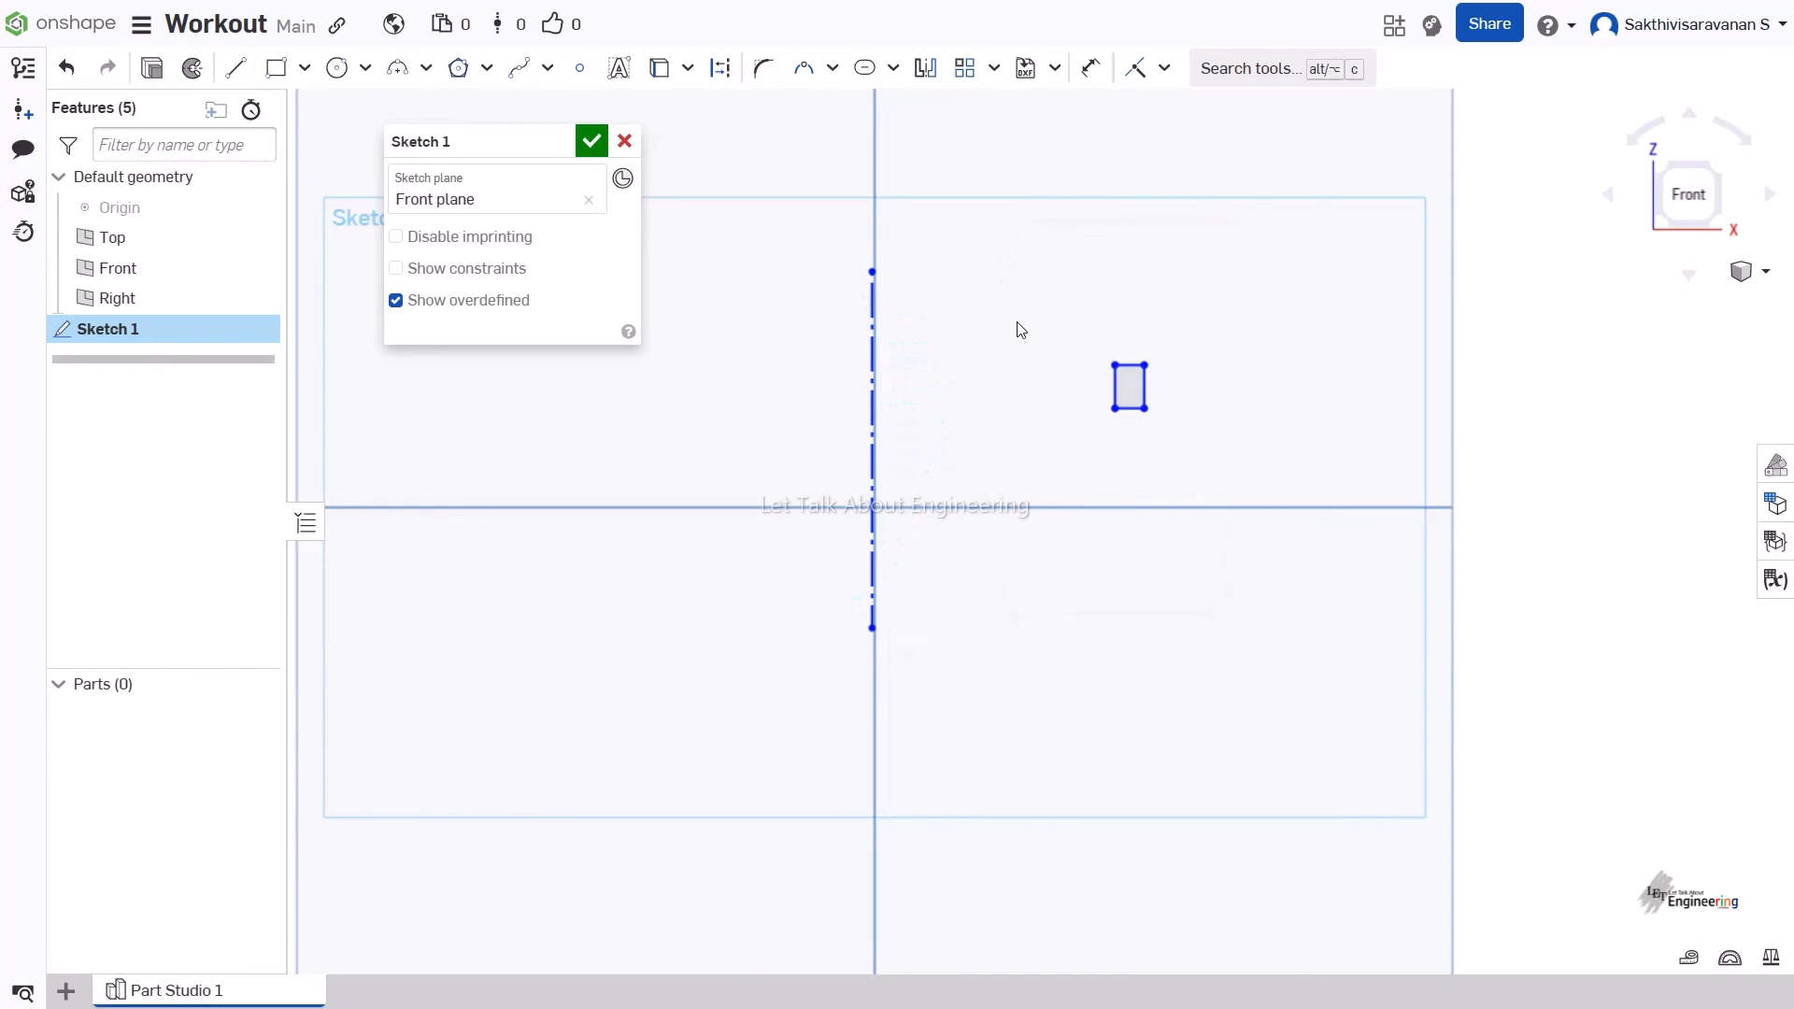
Mirror the small rectangle about the vertical construction line and exit the Mirror tool.
{"action": "scroll", "coordinate": [1017, 328], "scroll_direction": "down", "scroll_amount": 3}
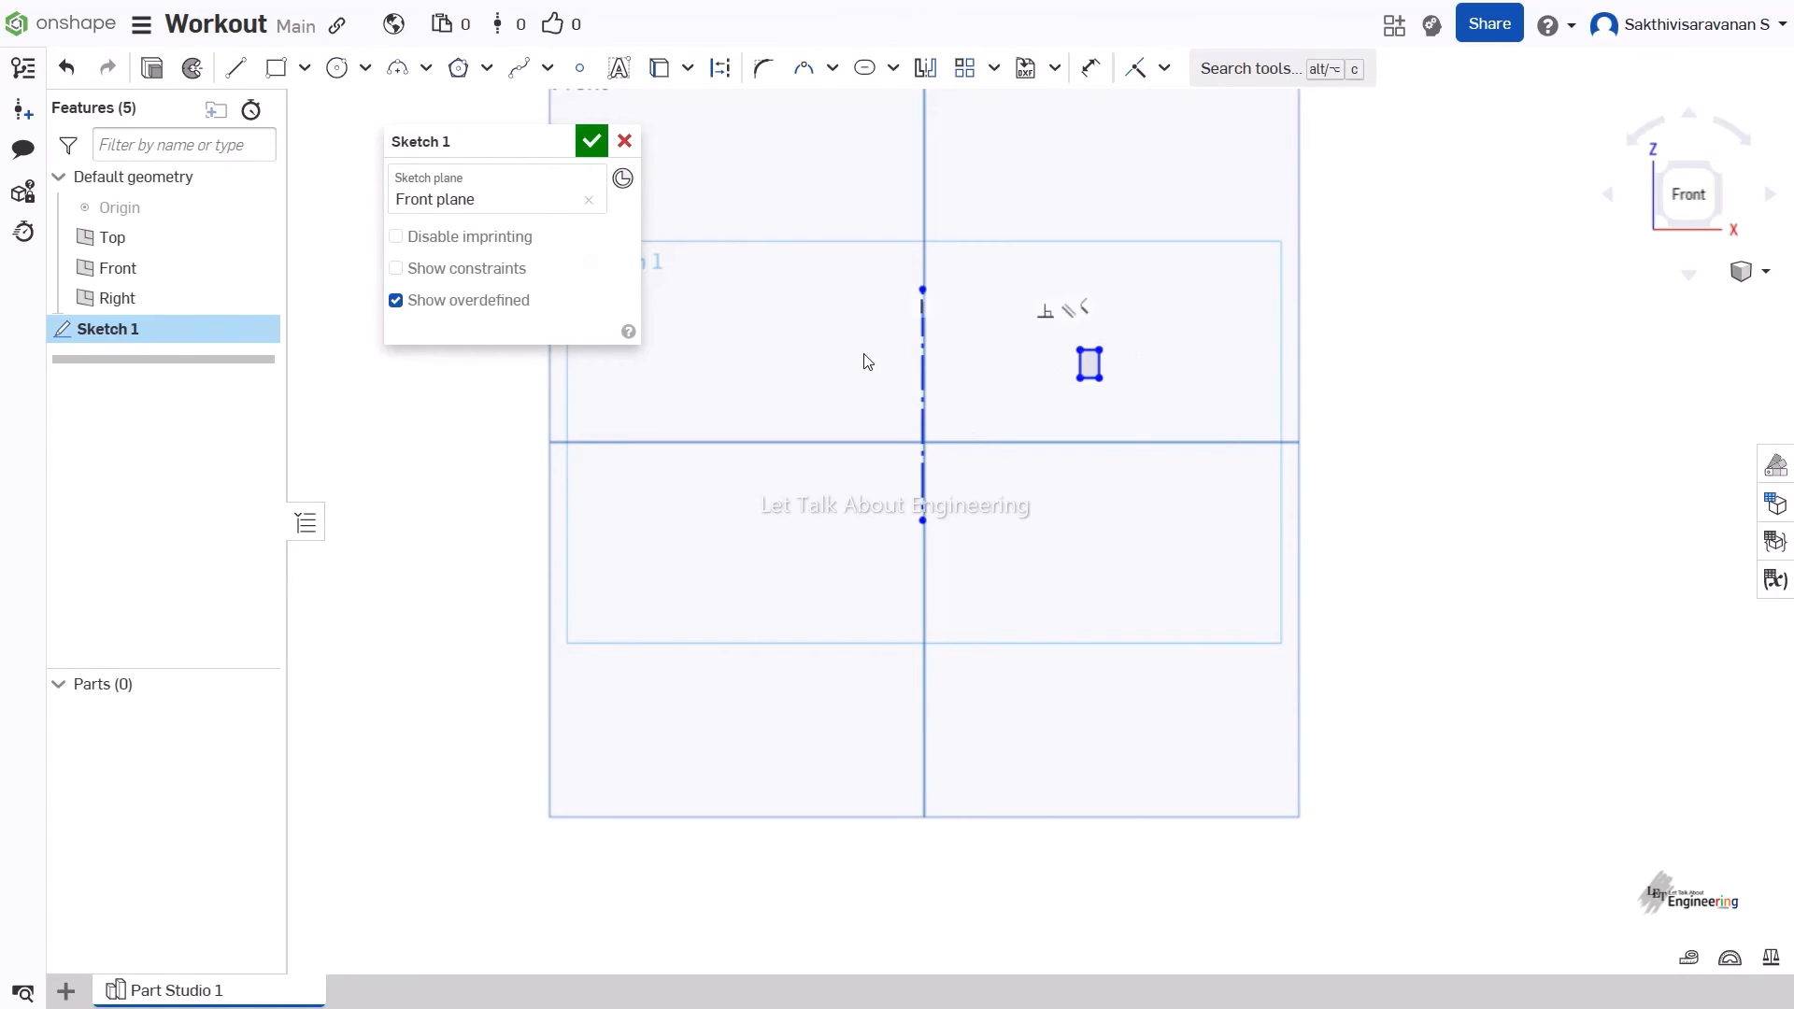
{"action": "scroll", "coordinate": [958, 387], "scroll_direction": "up", "scroll_amount": 2}
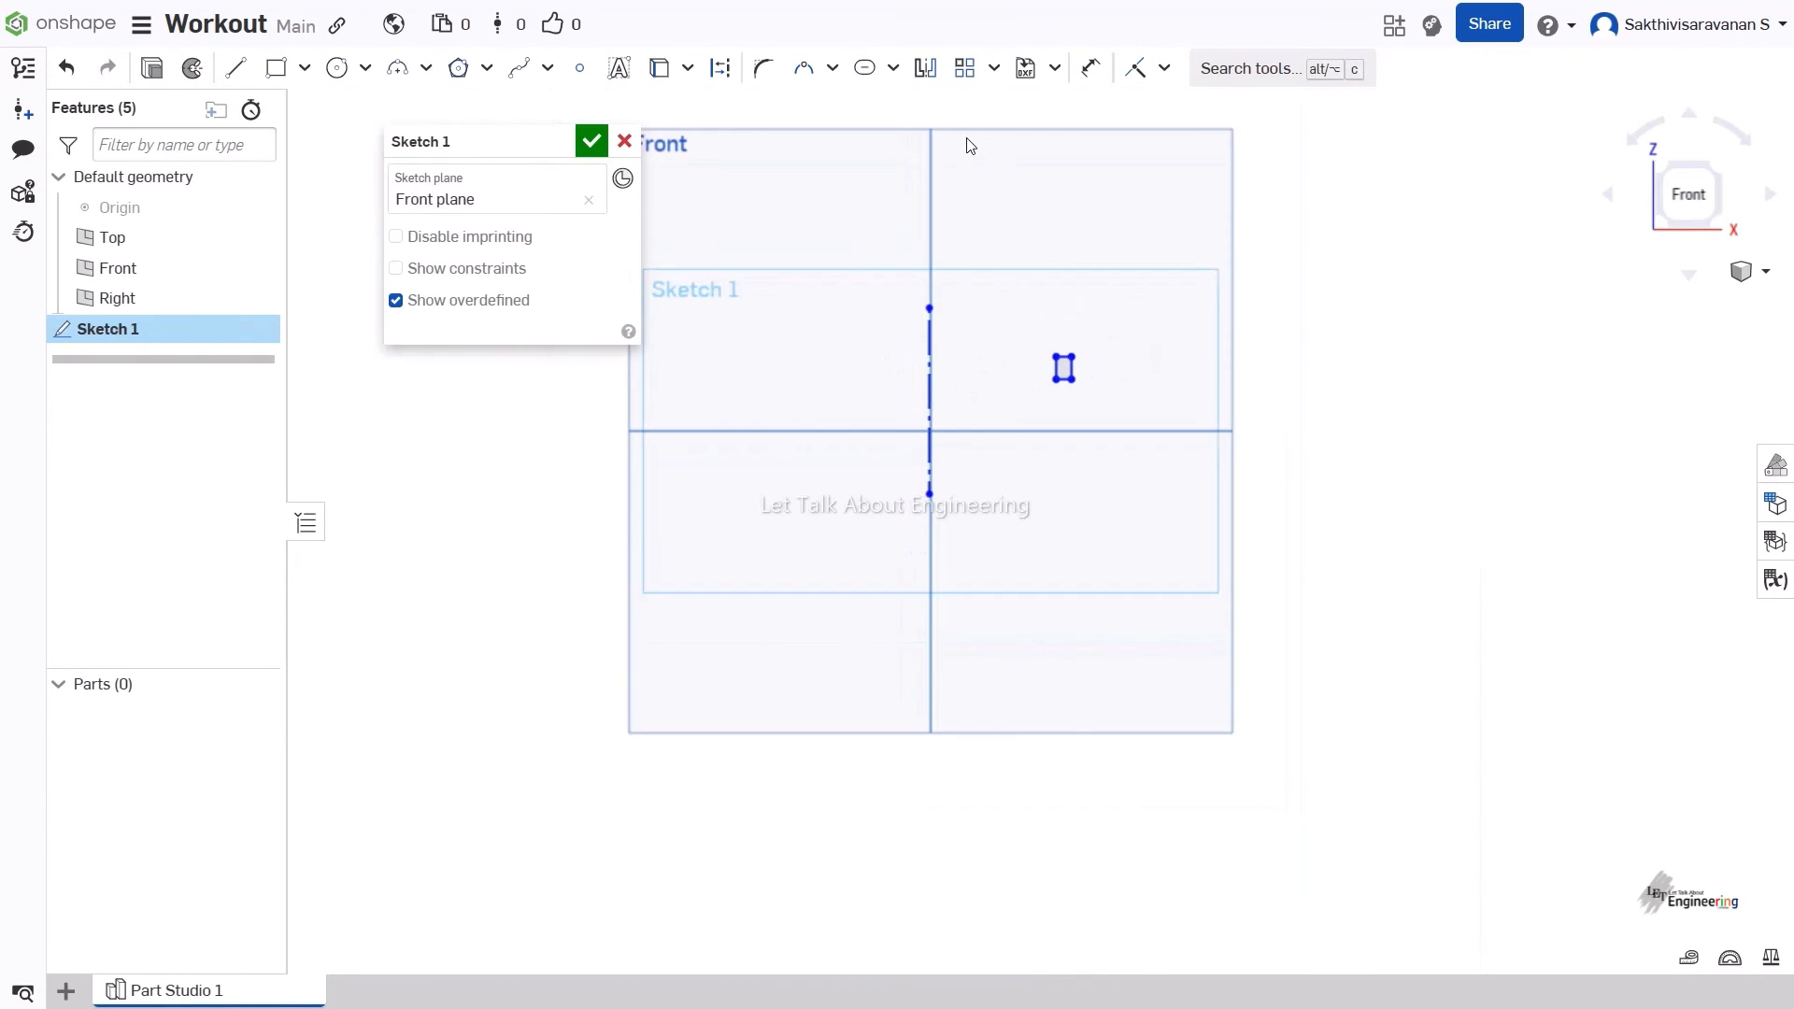
{"action": "left_click", "coordinate": [925, 68]}
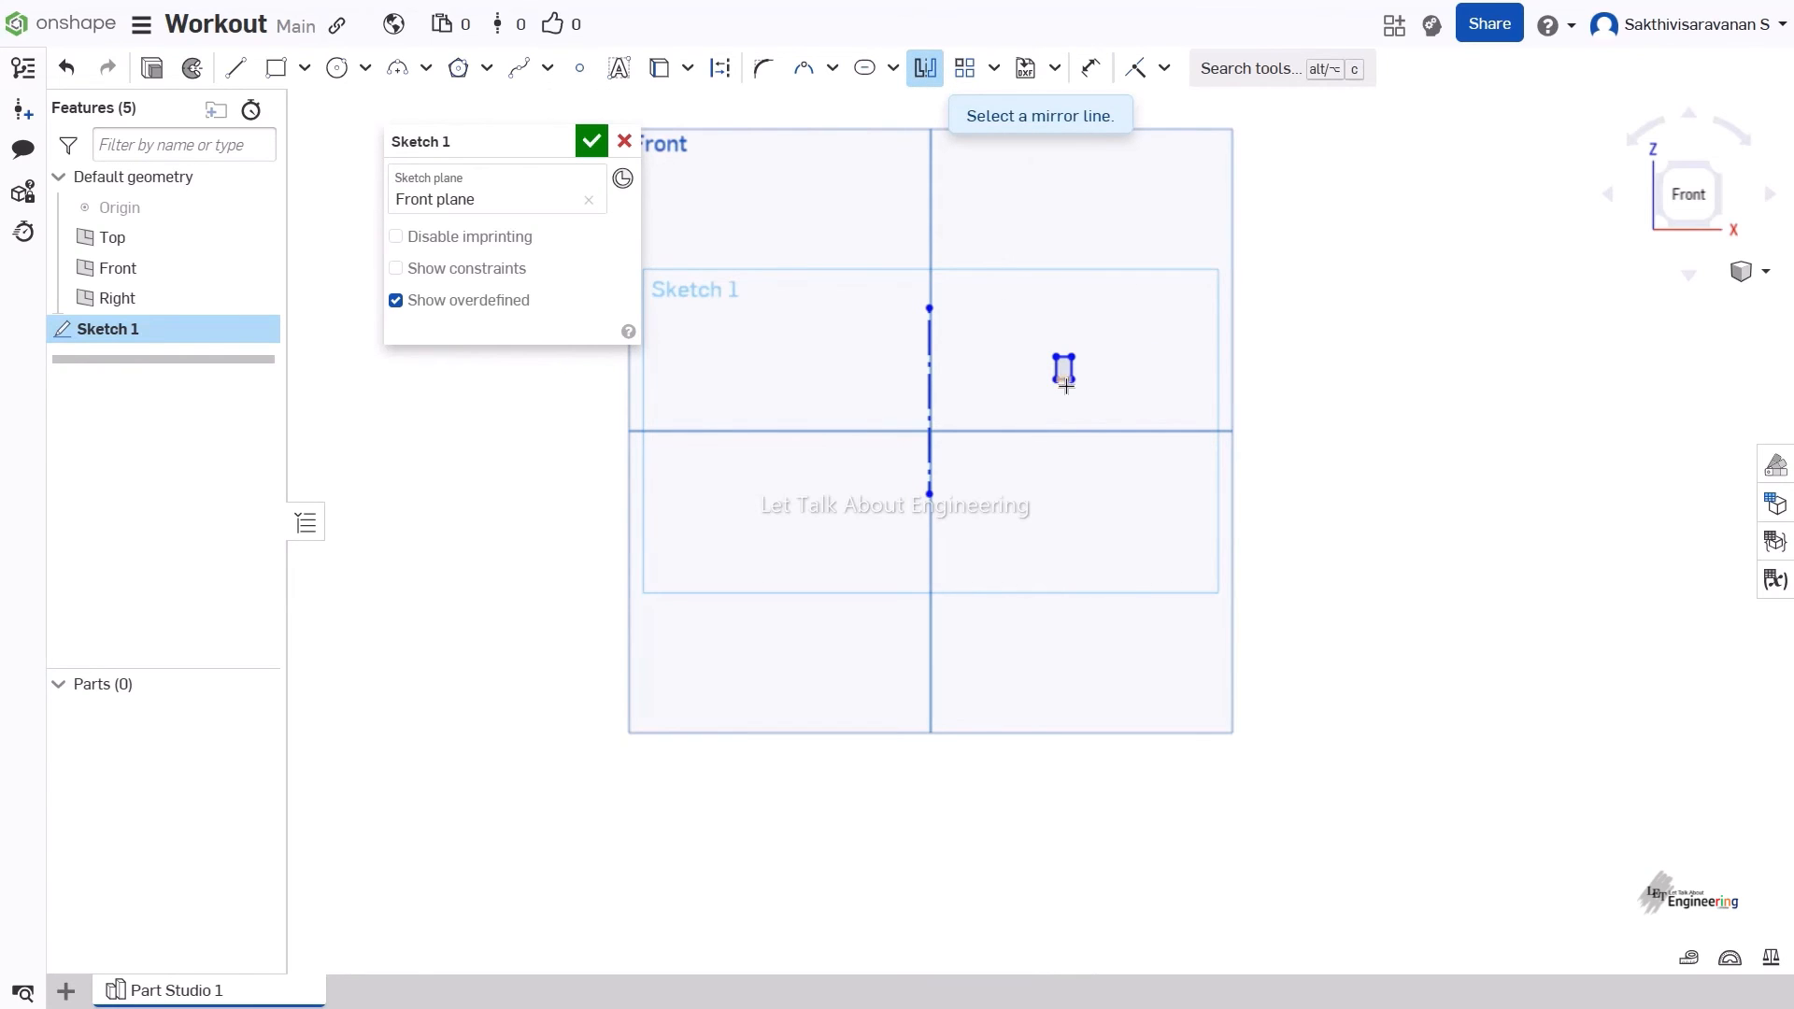
{"action": "scroll", "coordinate": [1064, 374], "scroll_direction": "down", "scroll_amount": 3}
{"action": "scroll", "coordinate": [1063, 369], "scroll_direction": "up", "scroll_amount": 2}
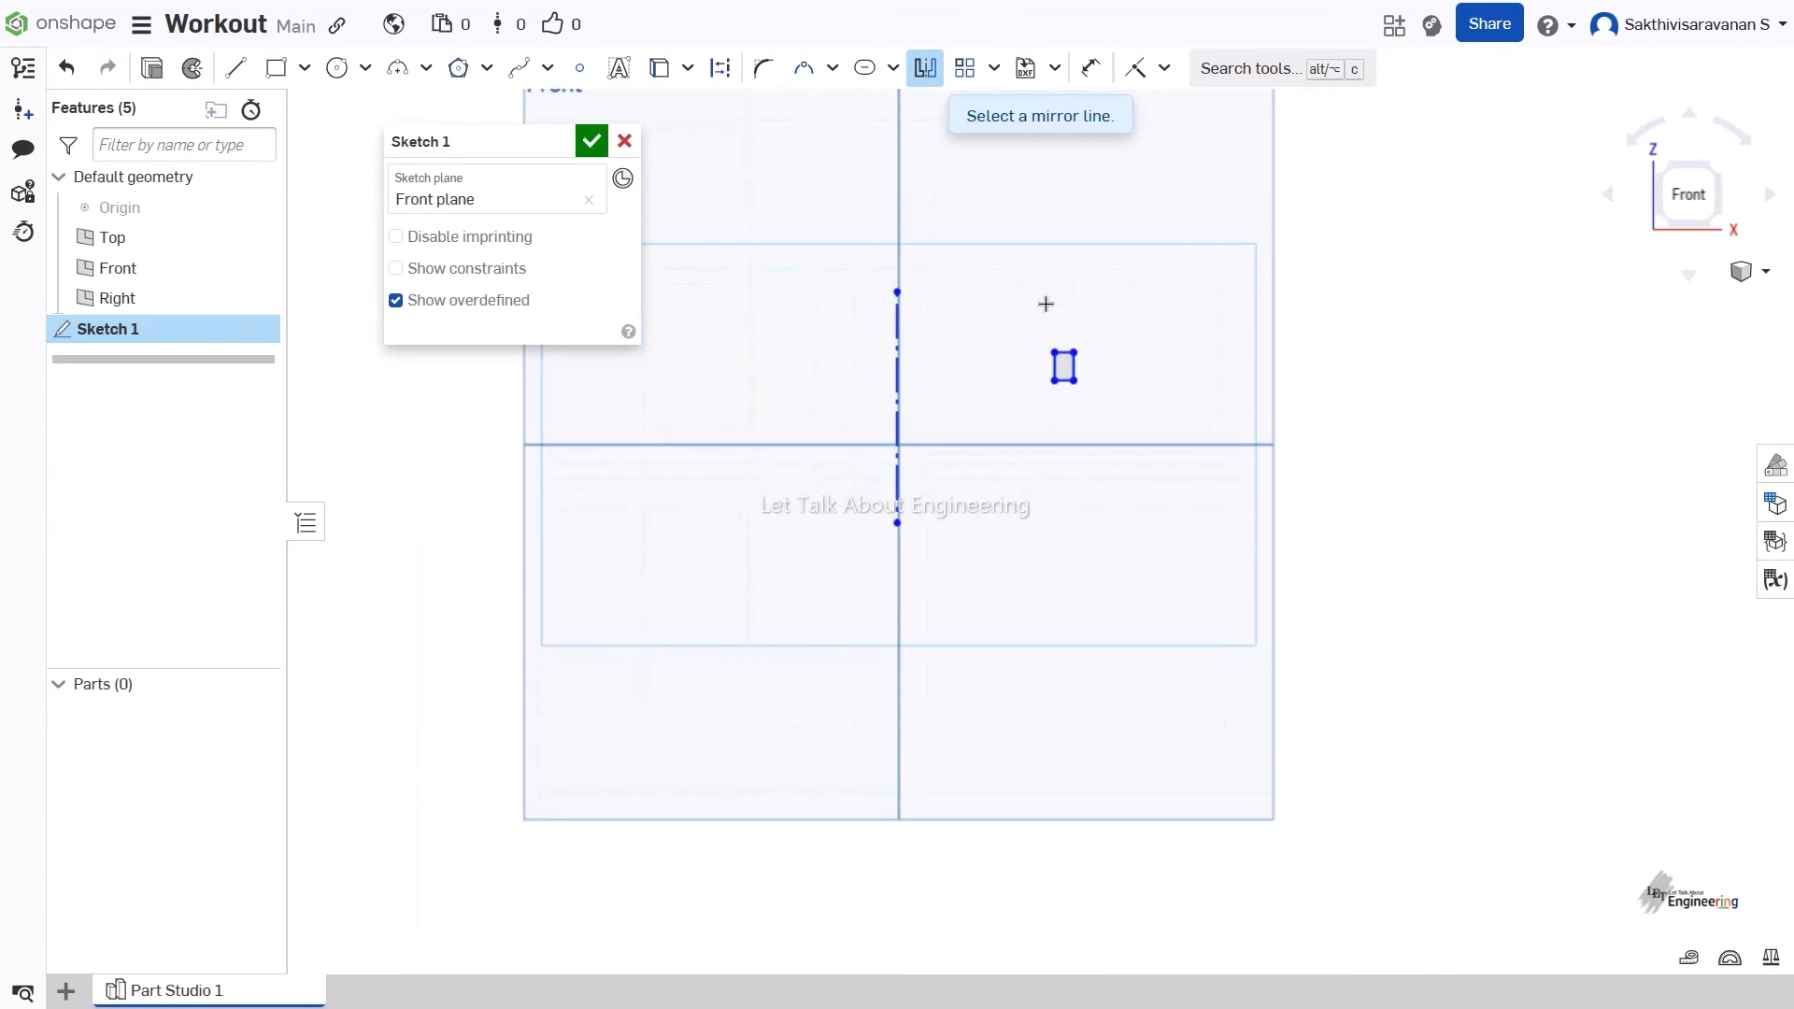
{"action": "scroll", "coordinate": [1045, 345], "scroll_direction": "down", "scroll_amount": 2}
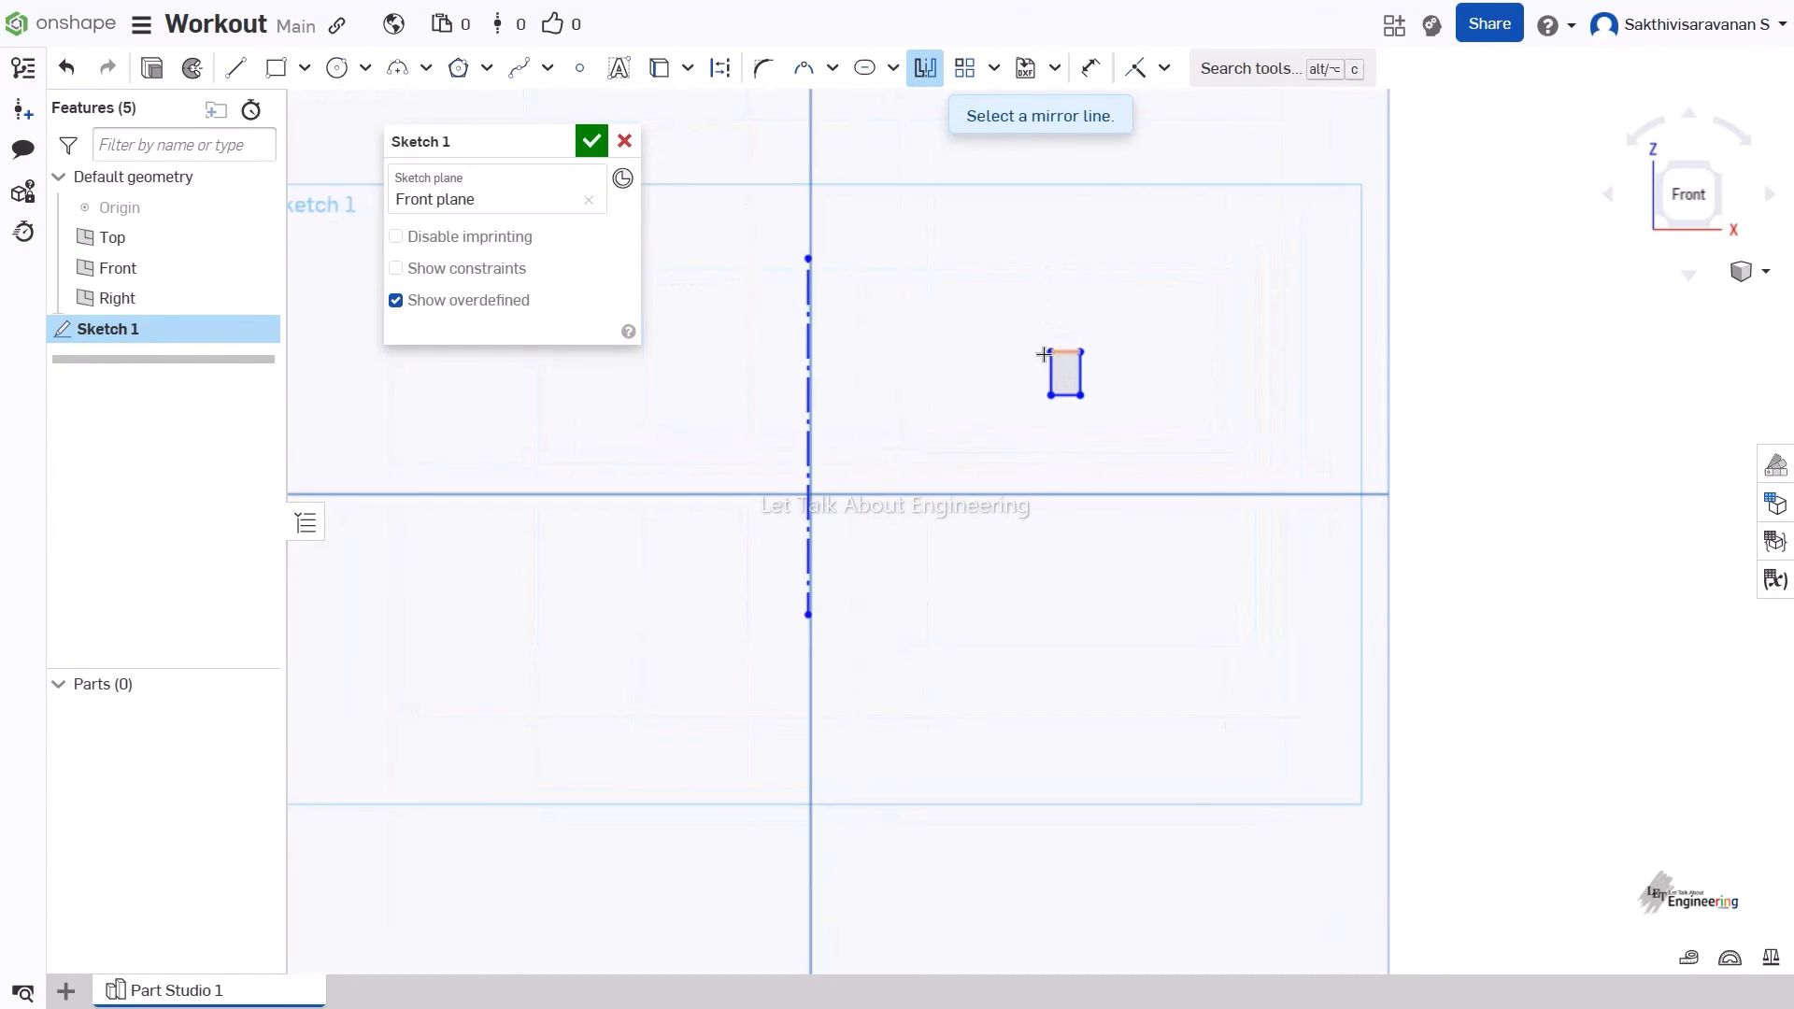
{"action": "left_click", "coordinate": [810, 313]}
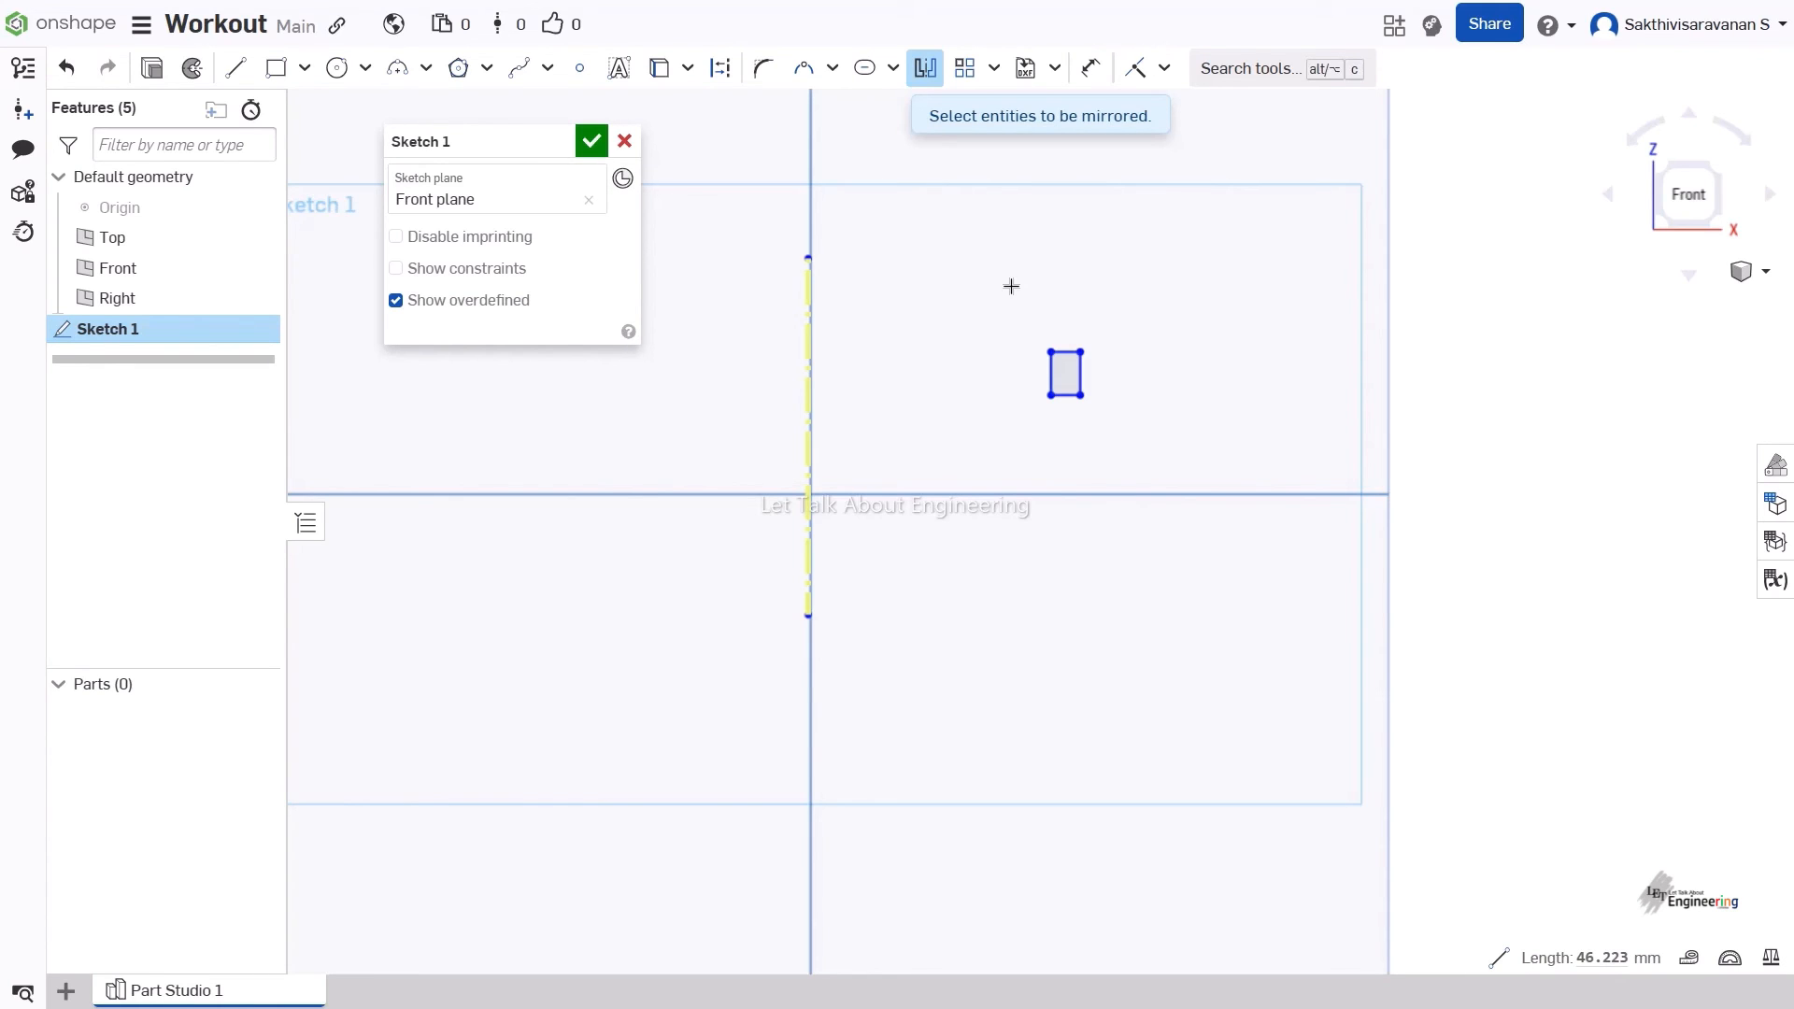
{"action": "left_click_drag", "start_coordinate": [1014, 289], "coordinate": [1125, 436]}
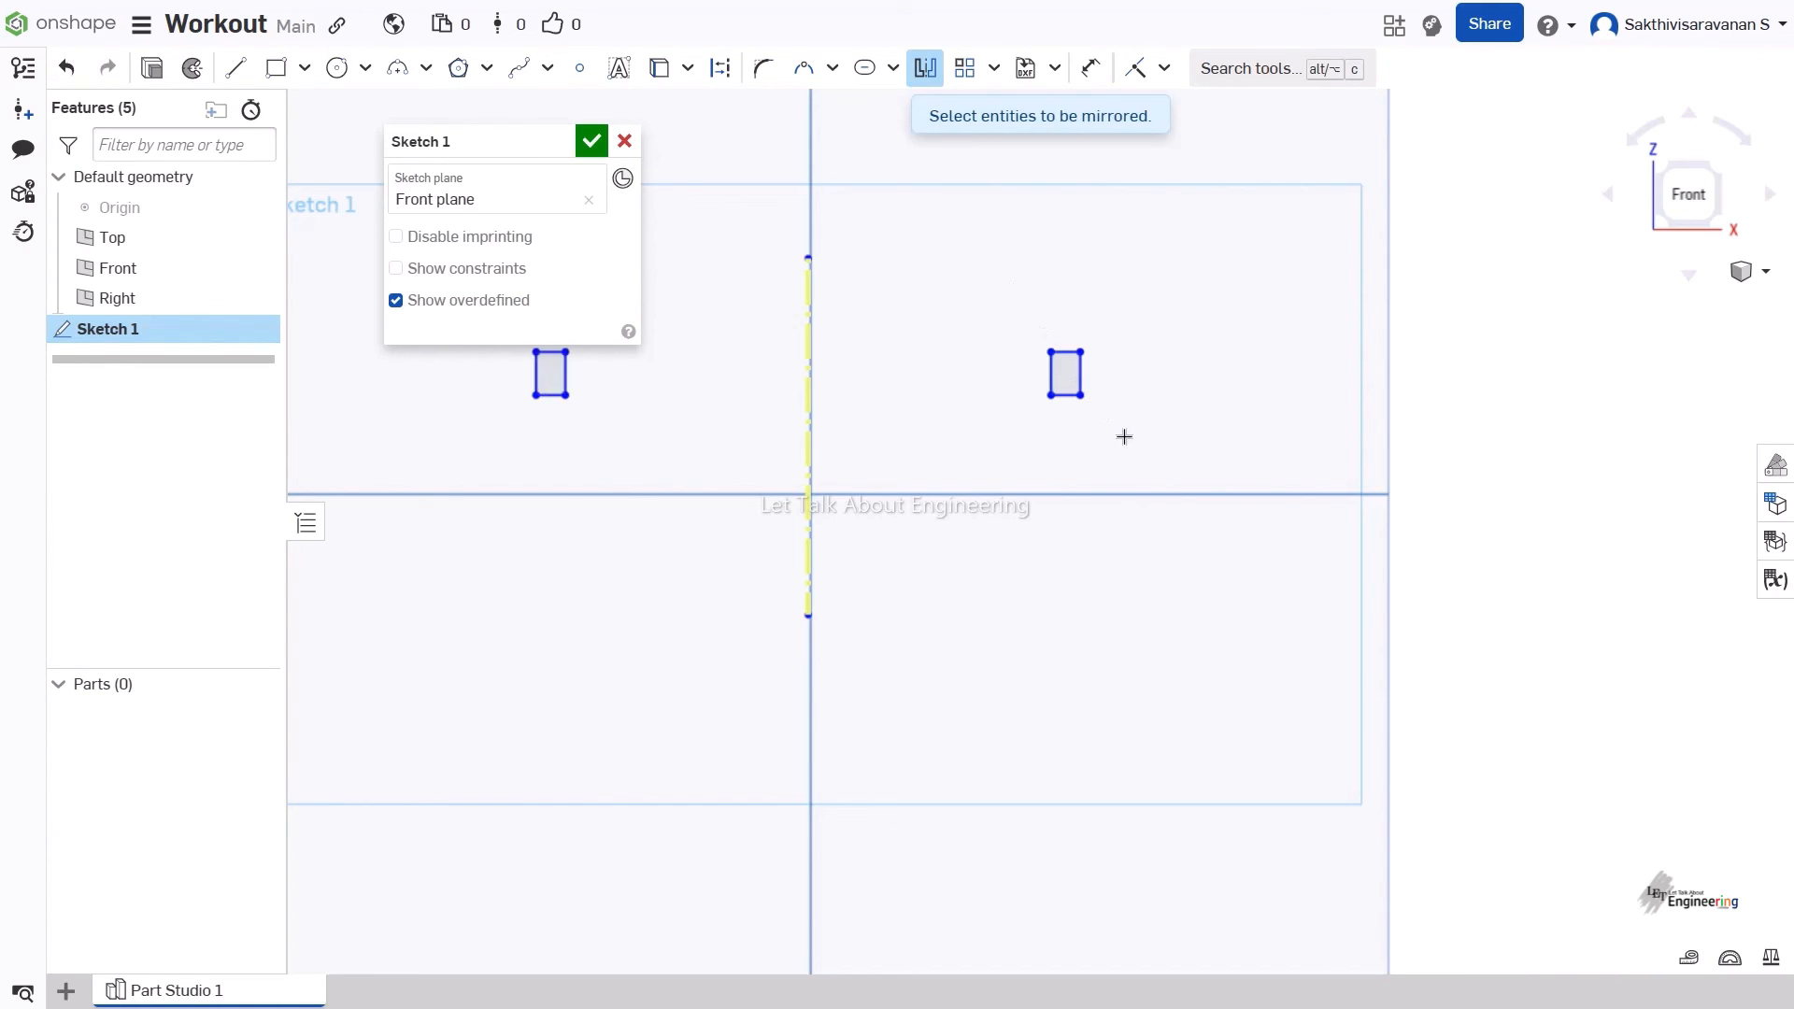
{"action": "scroll", "coordinate": [1097, 509], "scroll_direction": "down", "scroll_amount": 2}
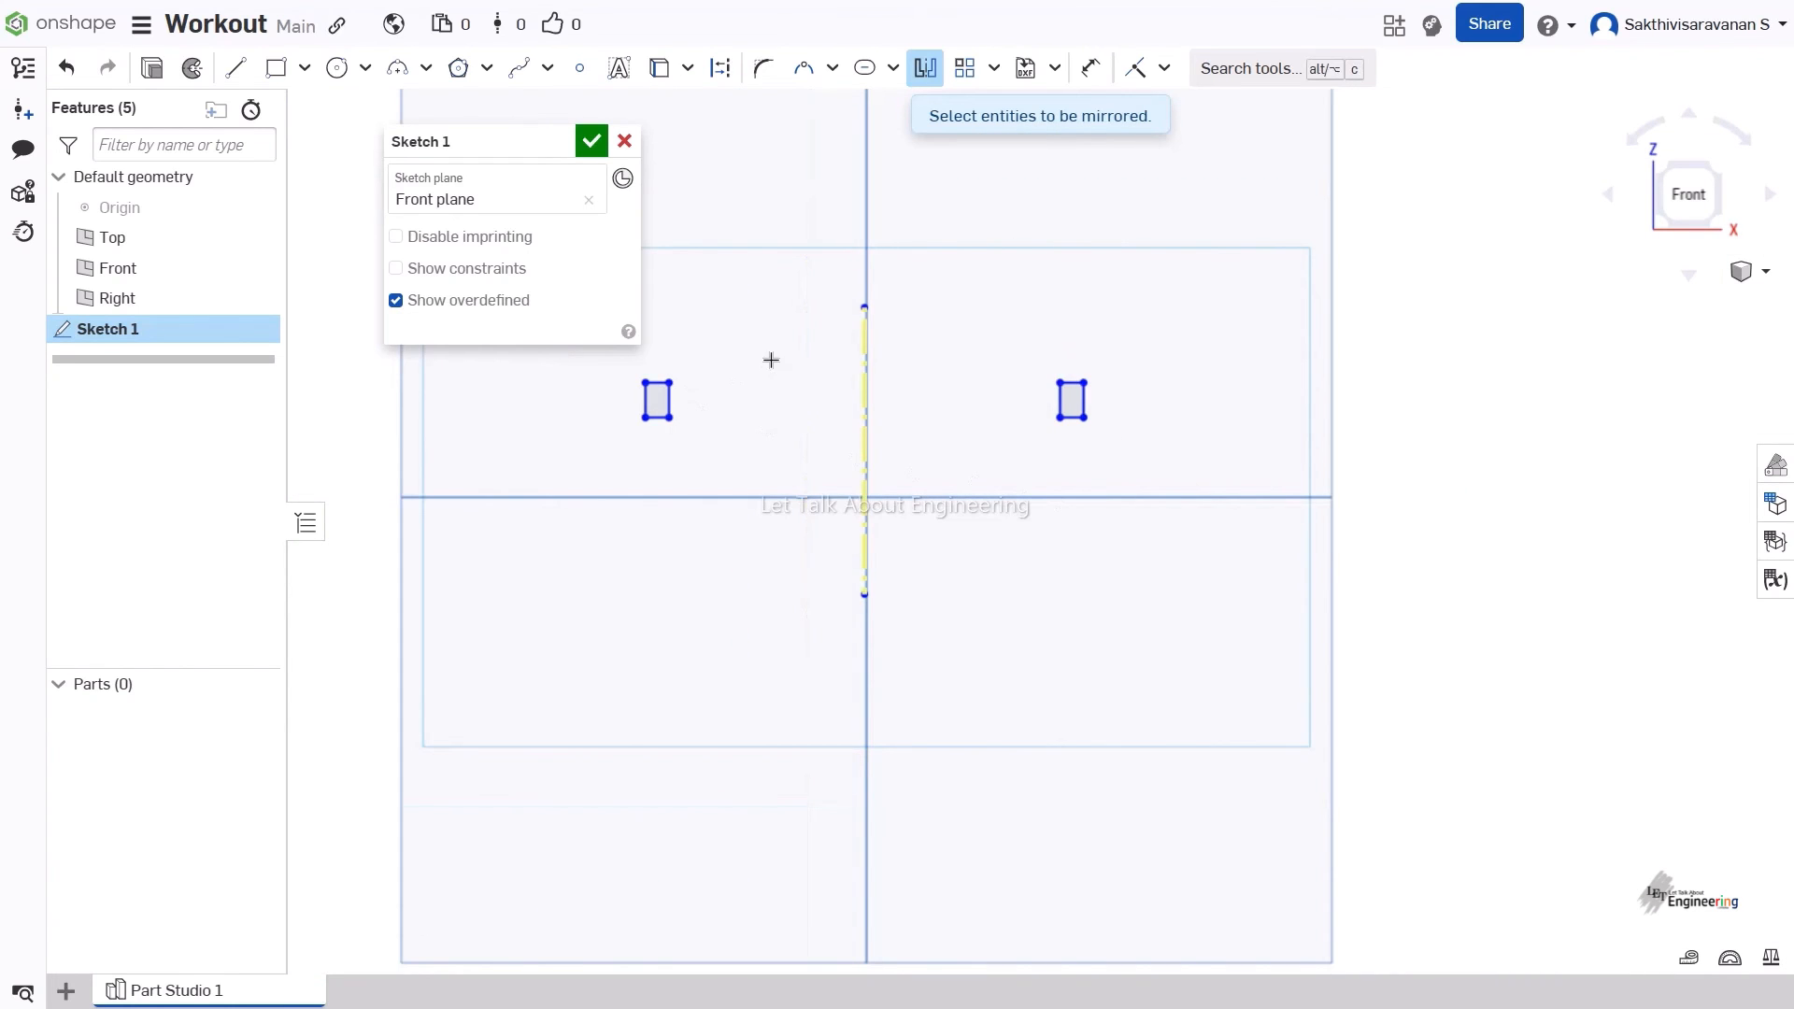
{"action": "scroll", "coordinate": [795, 414], "scroll_direction": "down", "scroll_amount": 2}
{"action": "scroll", "coordinate": [699, 396], "scroll_direction": "up", "scroll_amount": 5}
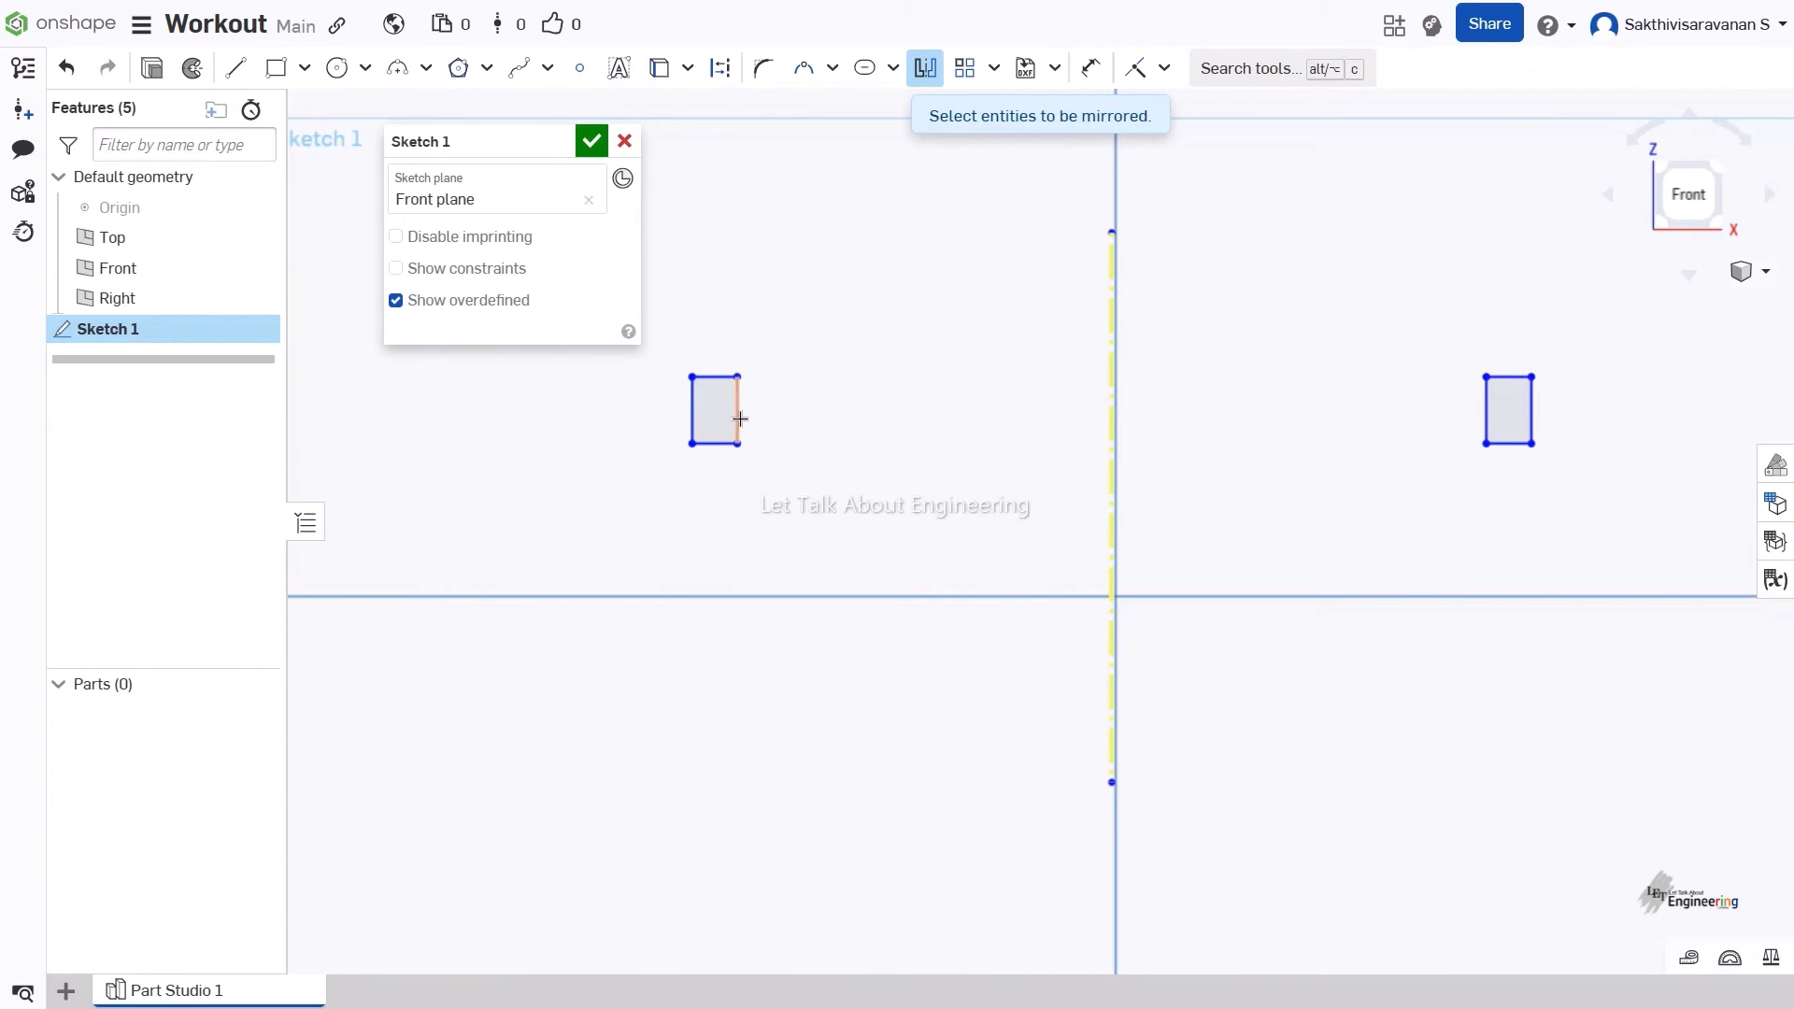
{"action": "scroll", "coordinate": [945, 357], "scroll_direction": "down", "scroll_amount": 4}
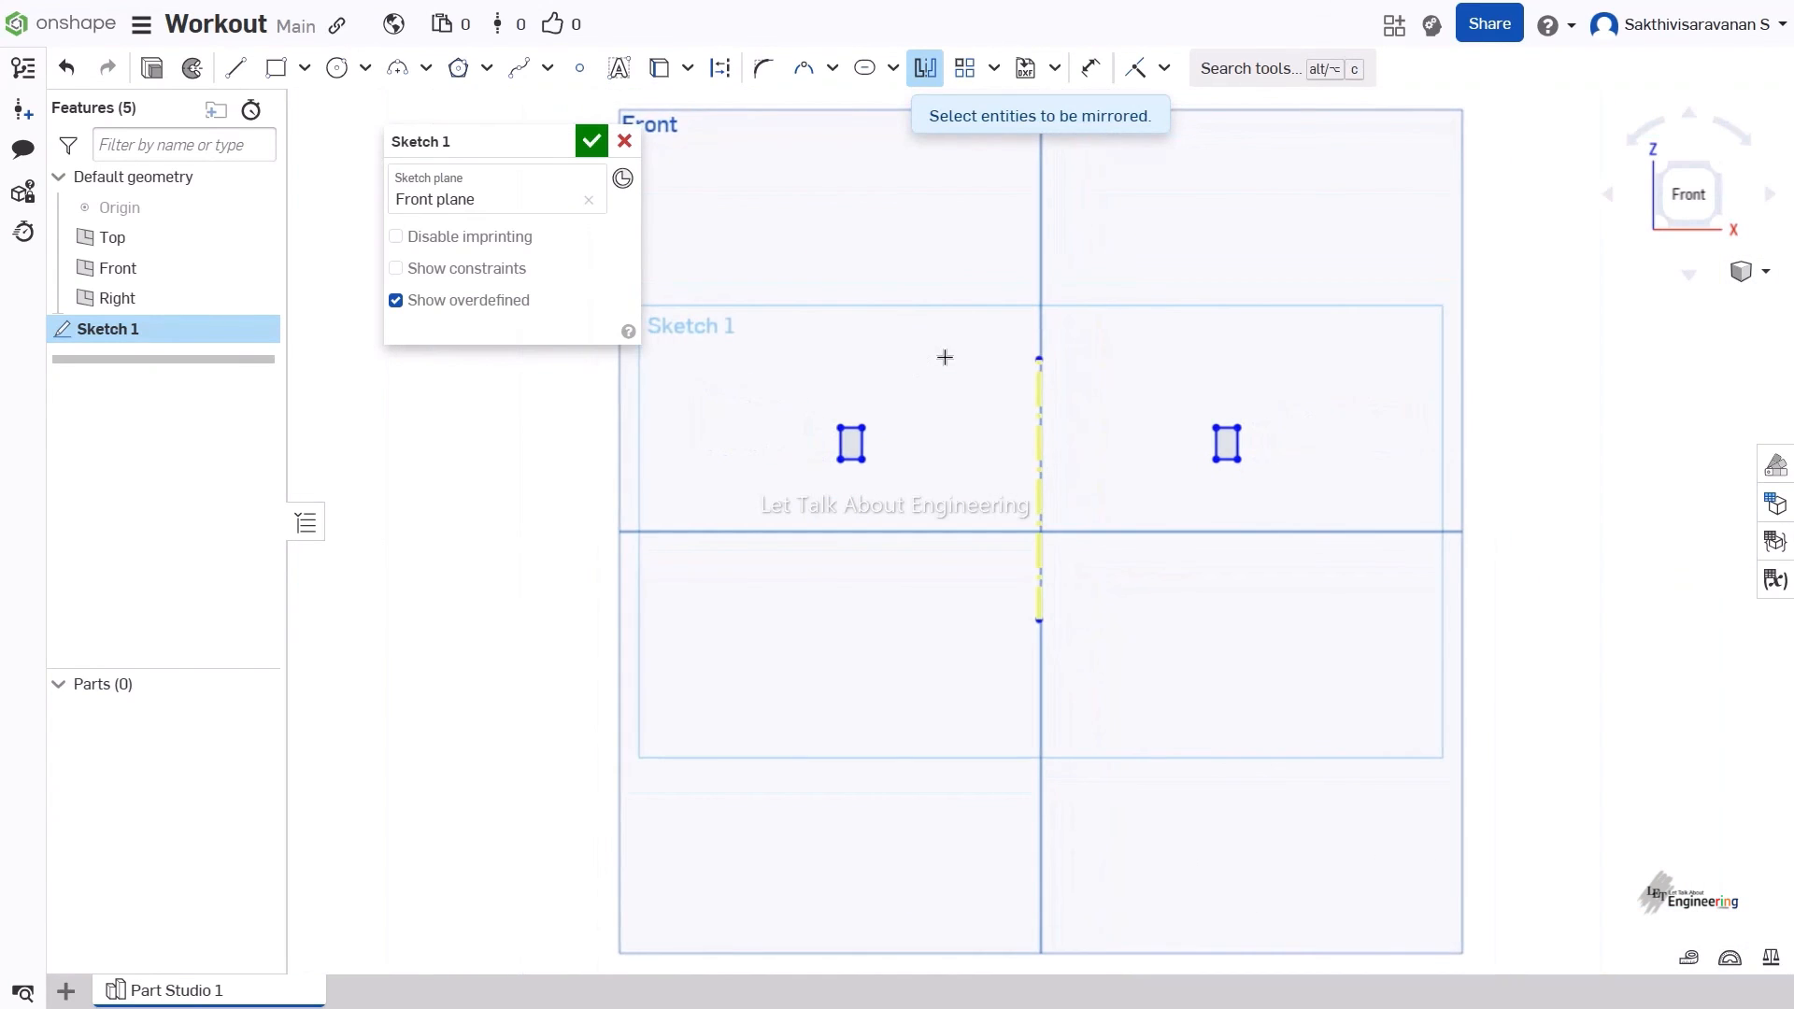
{"action": "right_click", "coordinate": [1112, 319]}
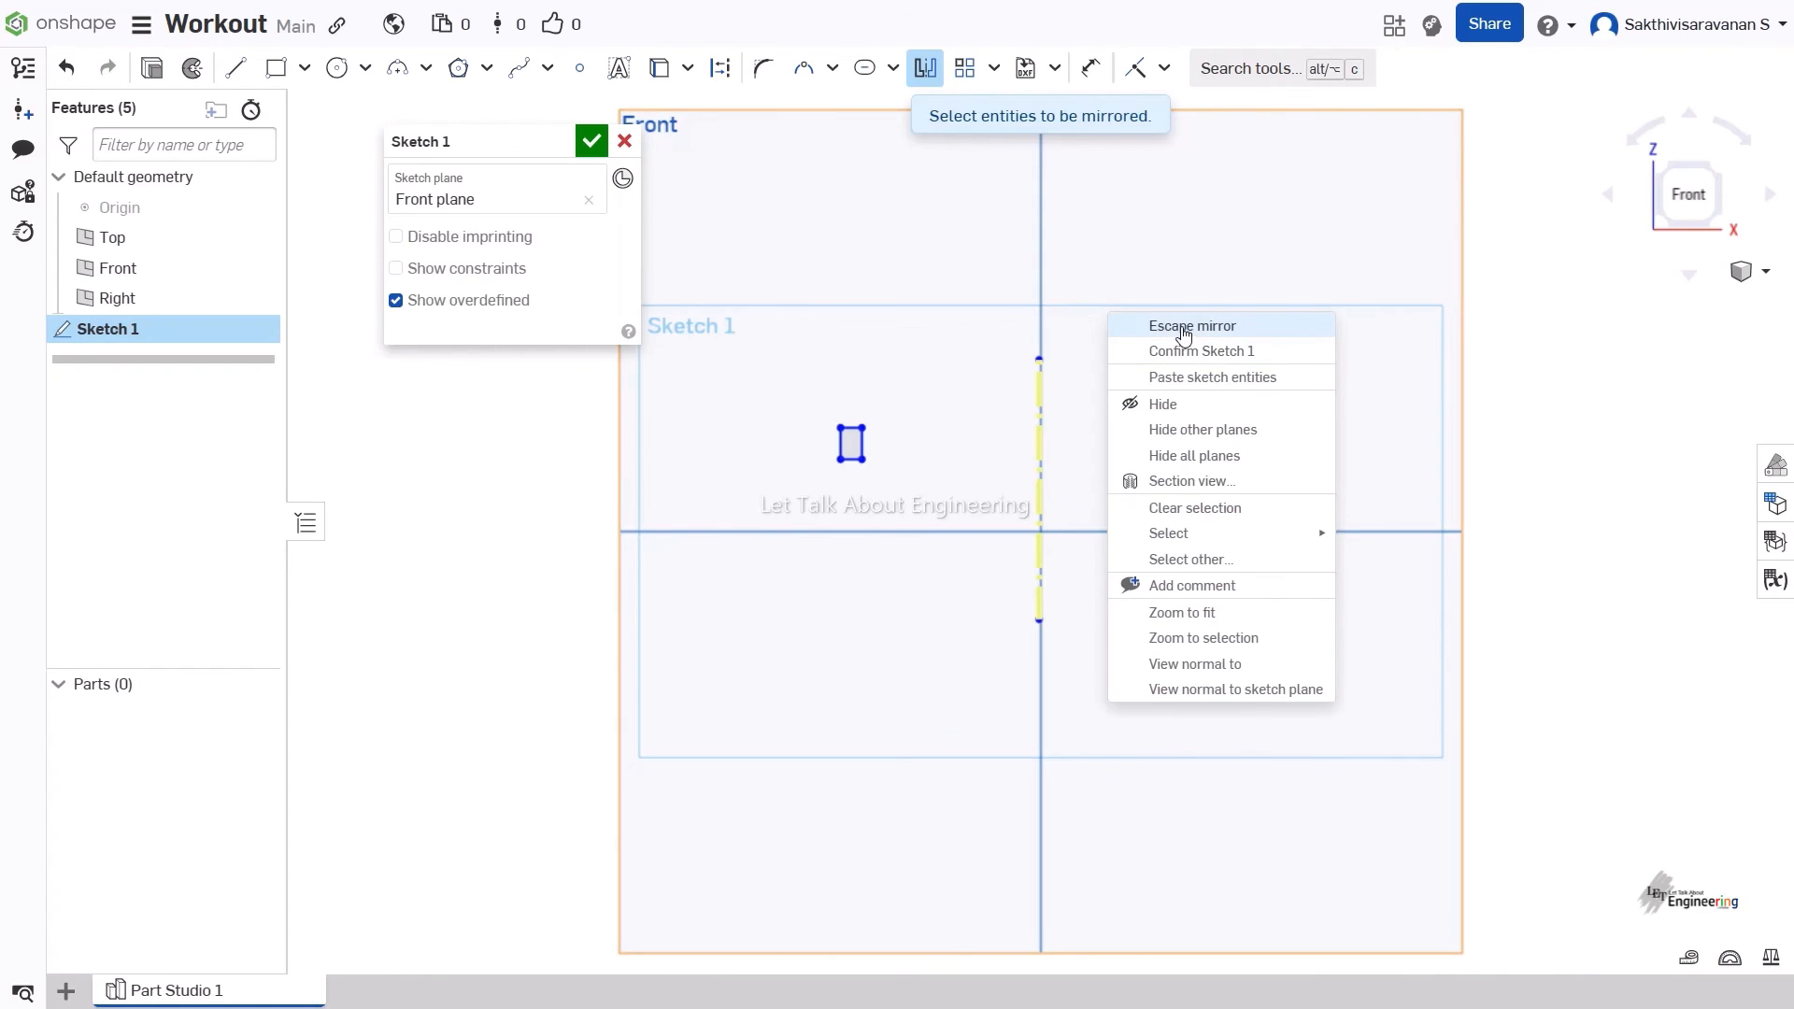
{"action": "left_click", "coordinate": [1158, 325]}
Reshape the original rectangle on the right of the mirror line into a wider, shorter one by moving its upper-right corner.
{"action": "scroll", "coordinate": [1253, 441], "scroll_direction": "down", "scroll_amount": 3}
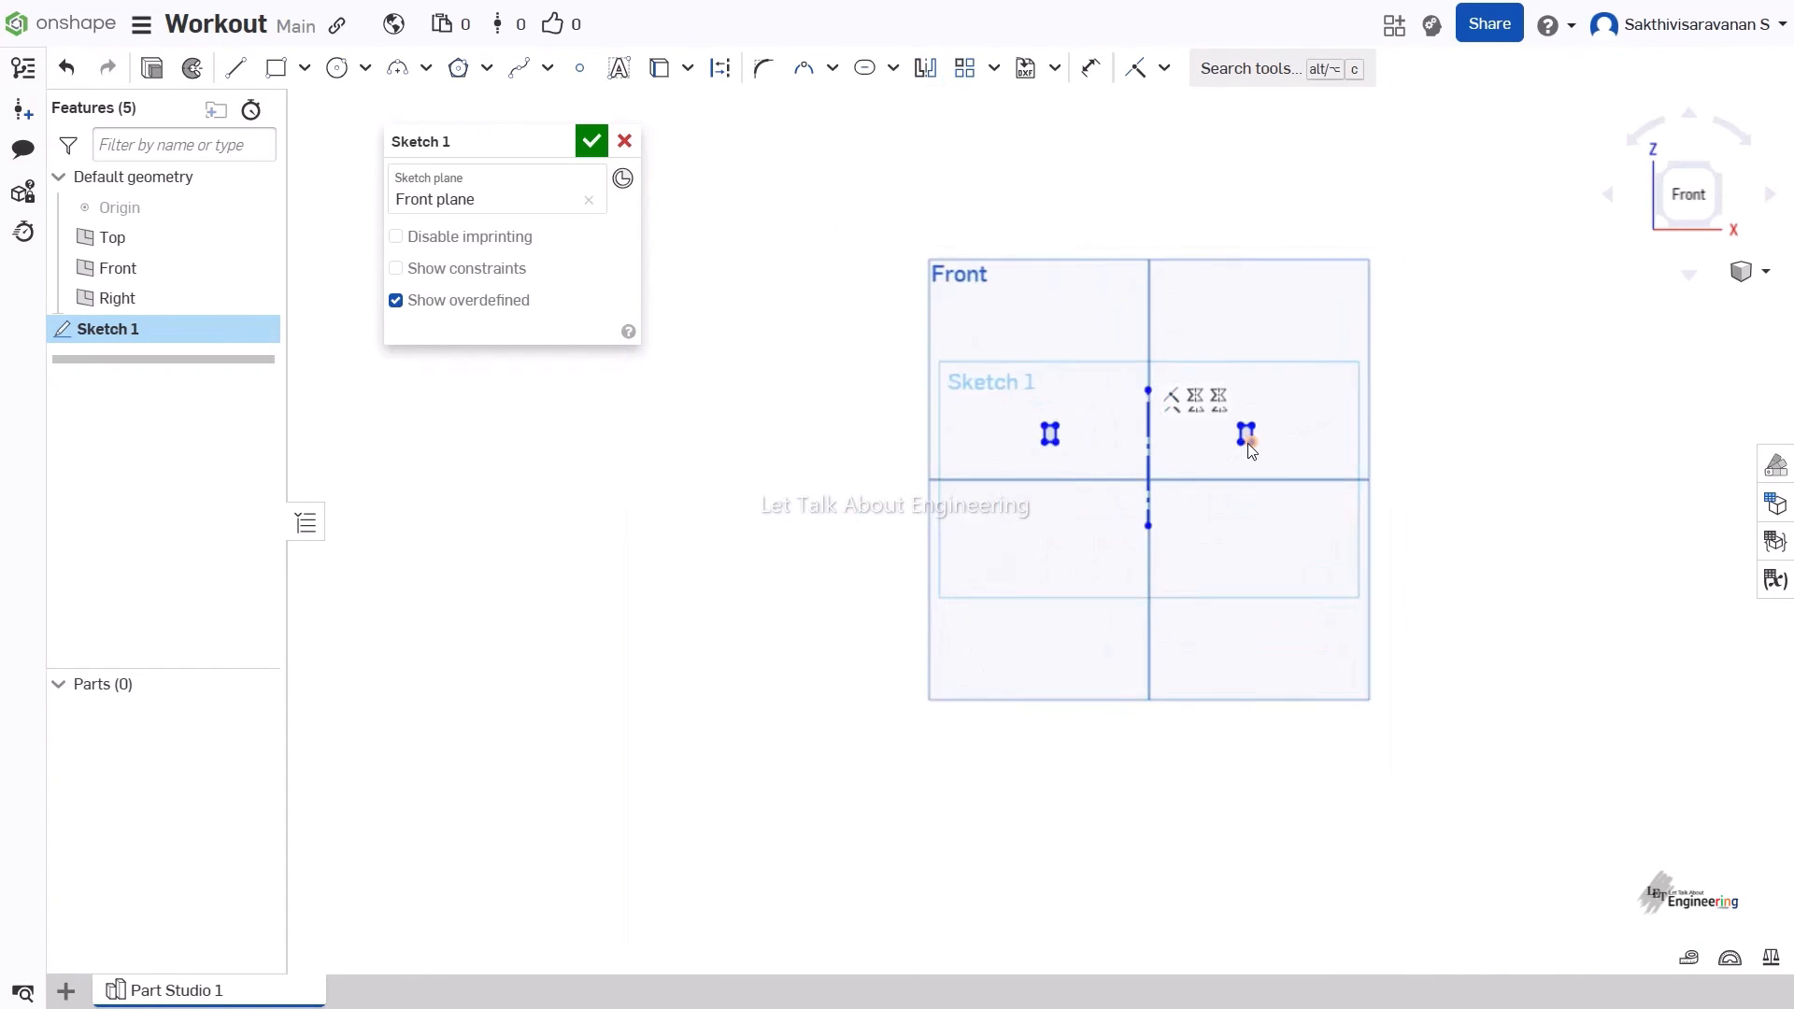
{"action": "scroll", "coordinate": [1248, 443], "scroll_direction": "up", "scroll_amount": 5}
{"action": "scroll", "coordinate": [1257, 419], "scroll_direction": "up", "scroll_amount": 2}
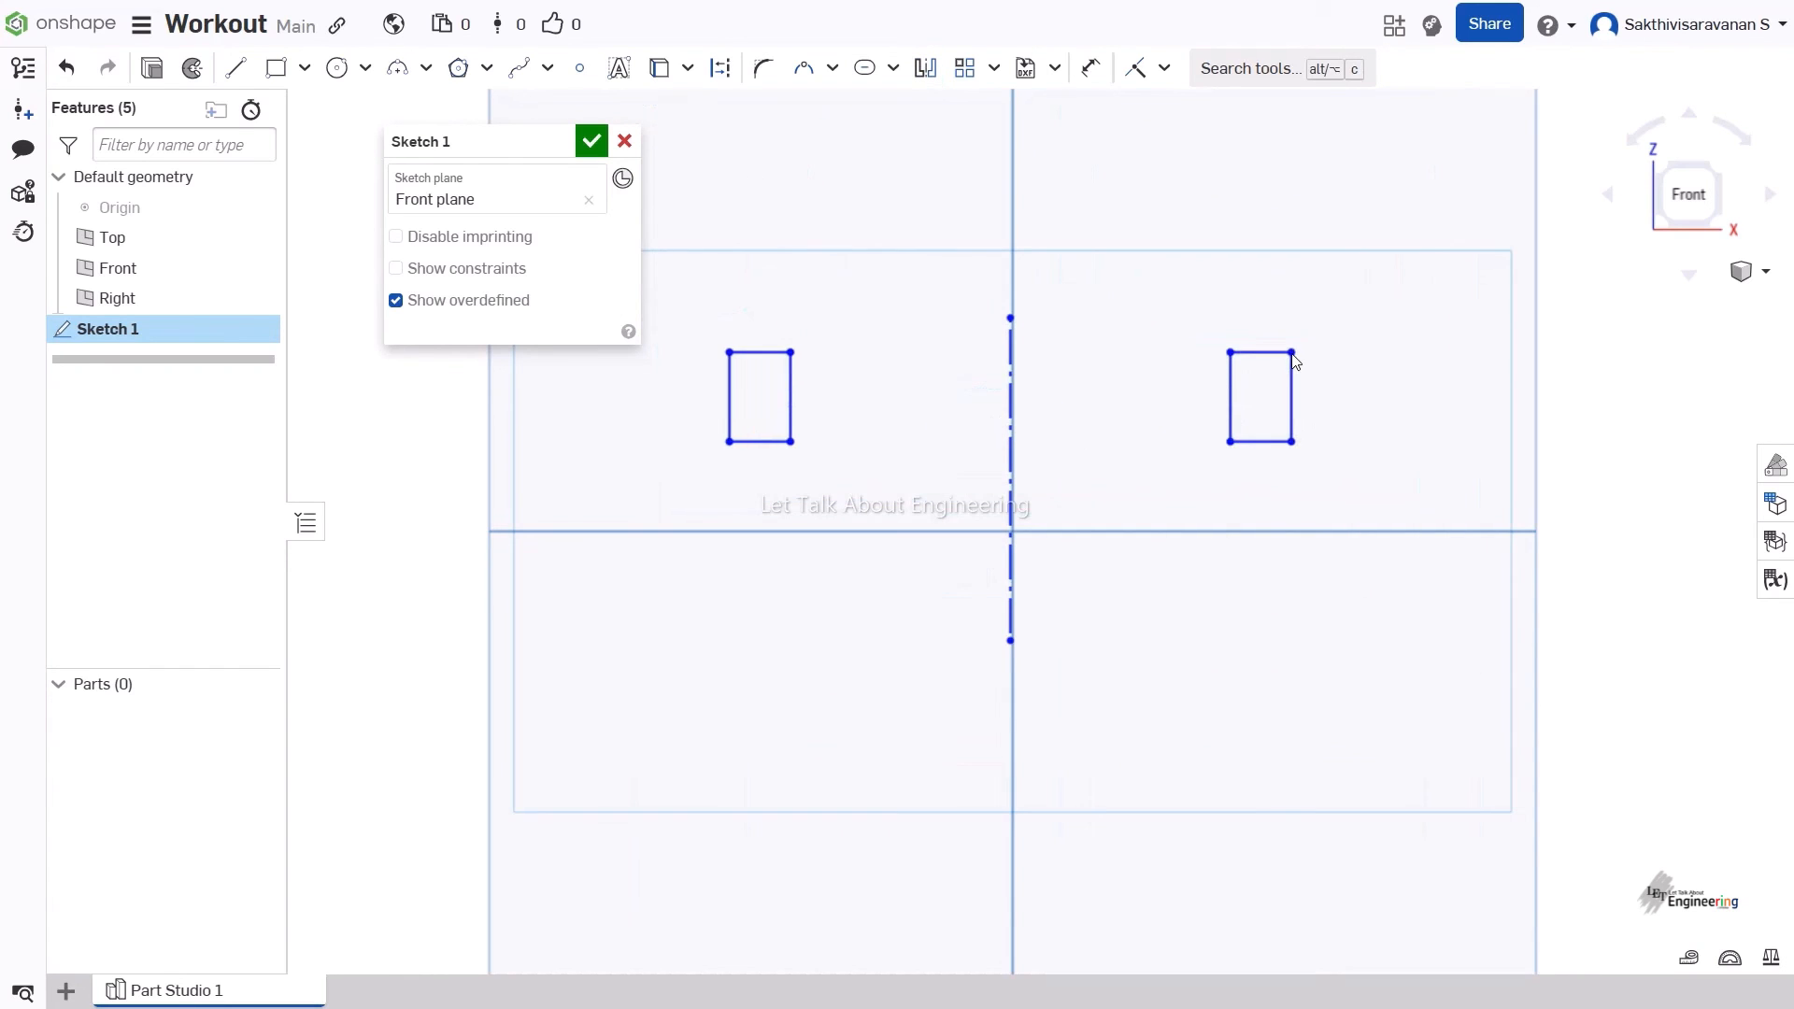
{"action": "scroll", "coordinate": [1248, 426], "scroll_direction": "down", "scroll_amount": 4}
{"action": "left_click_drag", "start_coordinate": [1245, 427], "coordinate": [1326, 400]}
{"action": "scroll", "coordinate": [1176, 339], "scroll_direction": "down", "scroll_amount": 3}
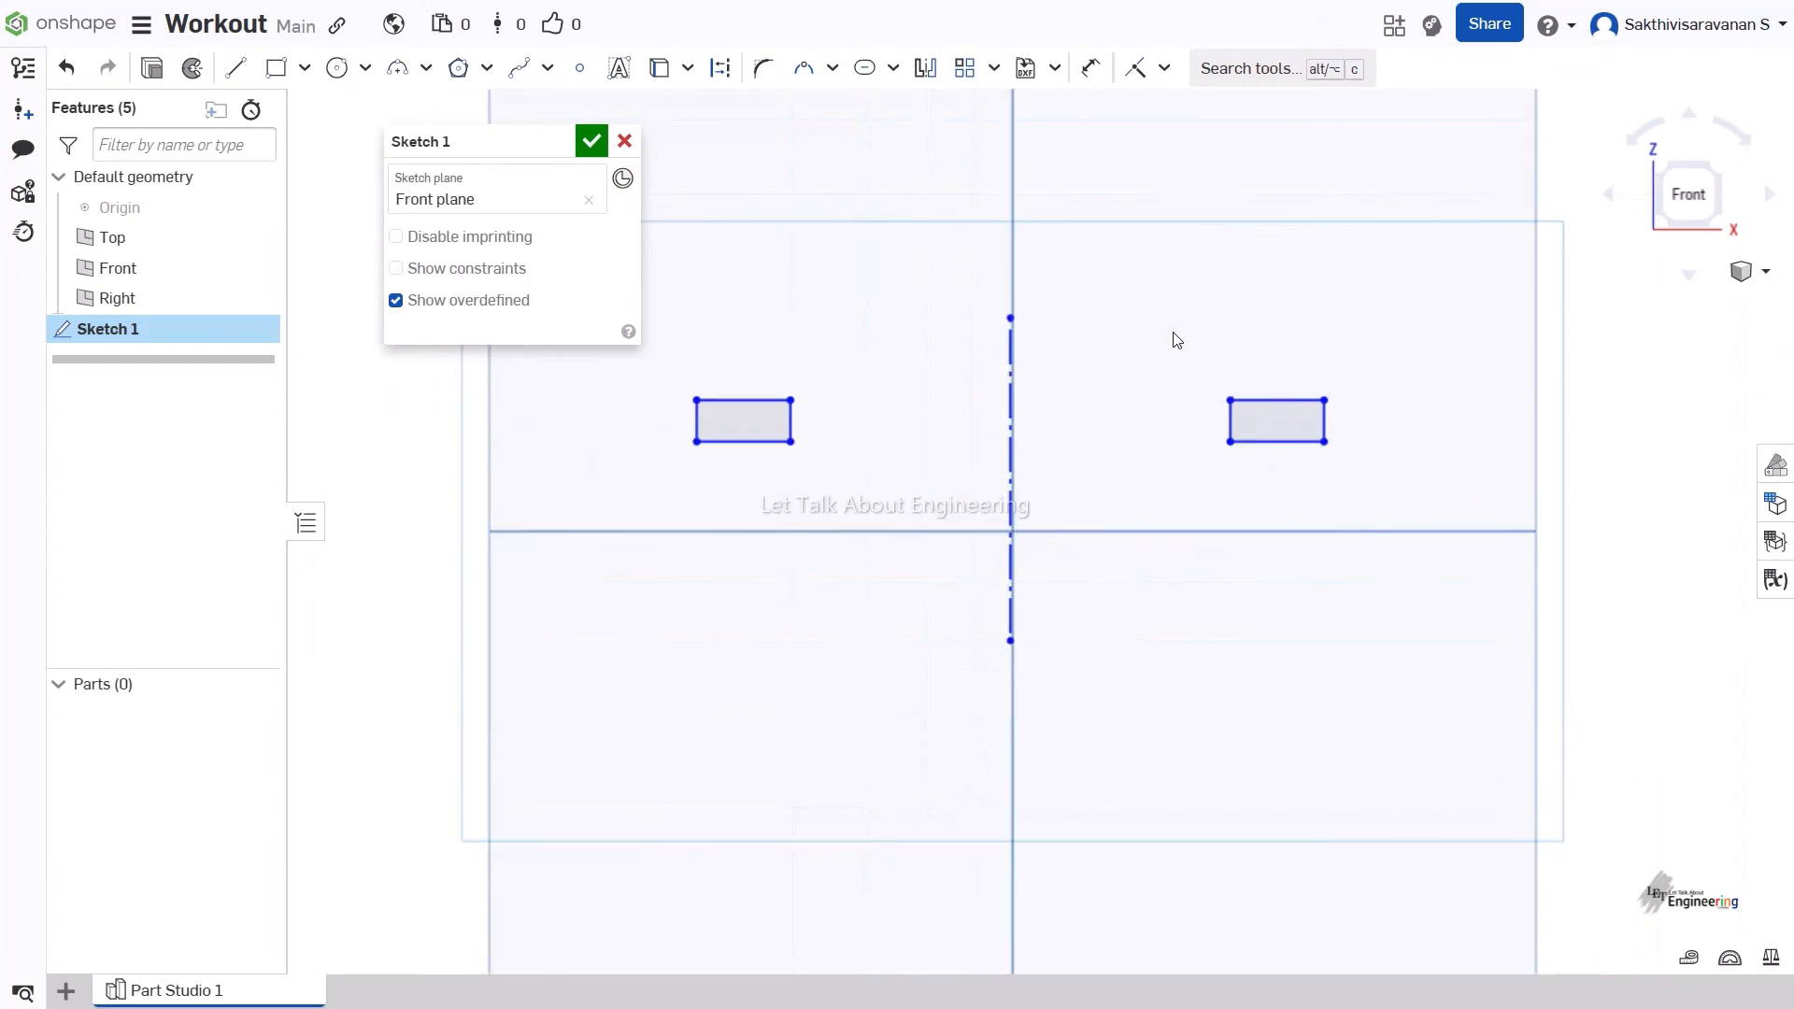